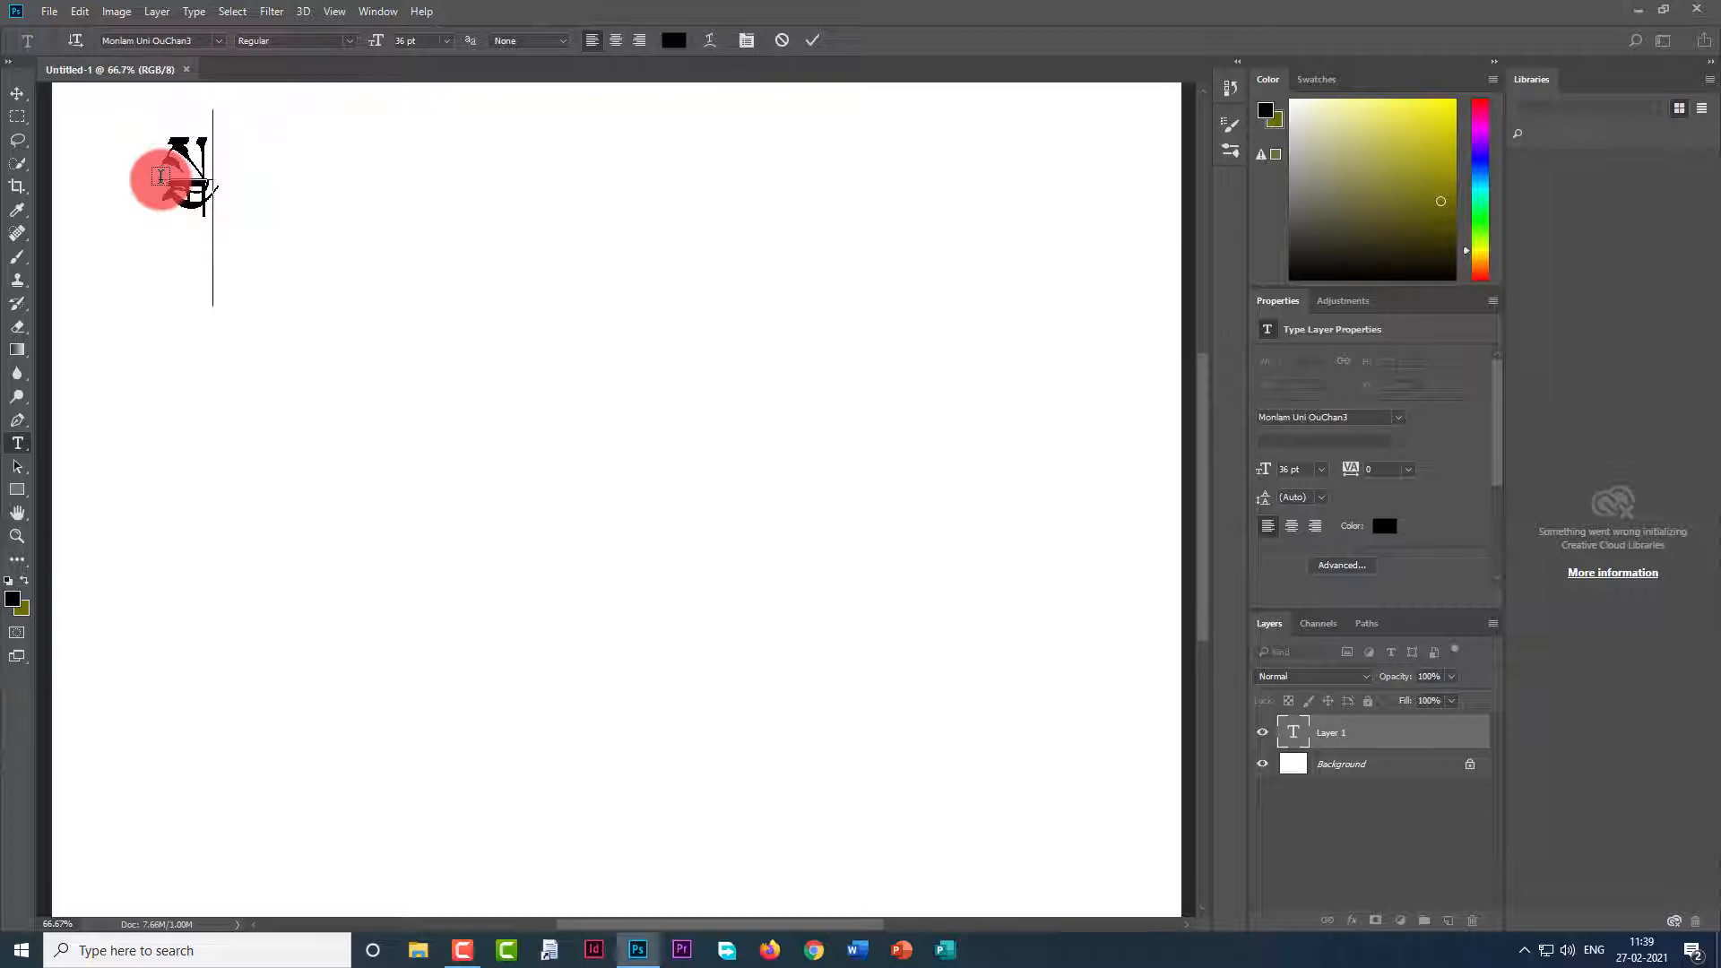
Clear the text from the type layer, commit it, and close the untitled document without saving.
{"action": "key", "text": "BackSpace"}
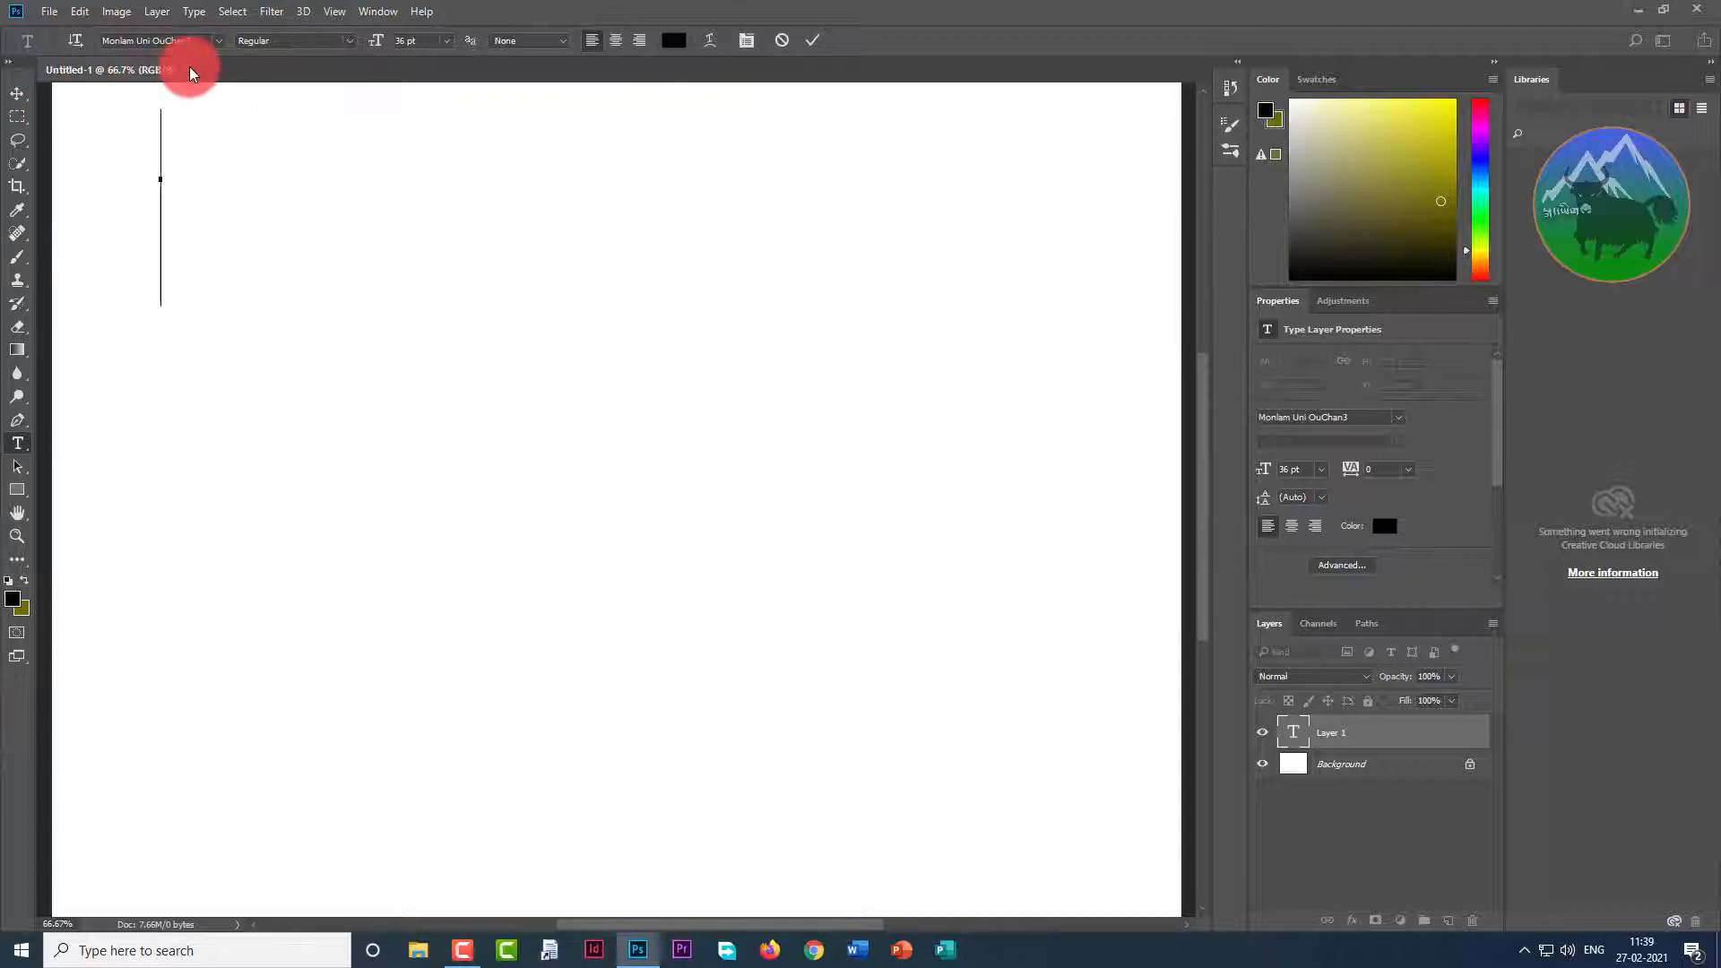
{"action": "left_click", "coordinate": [16, 97]}
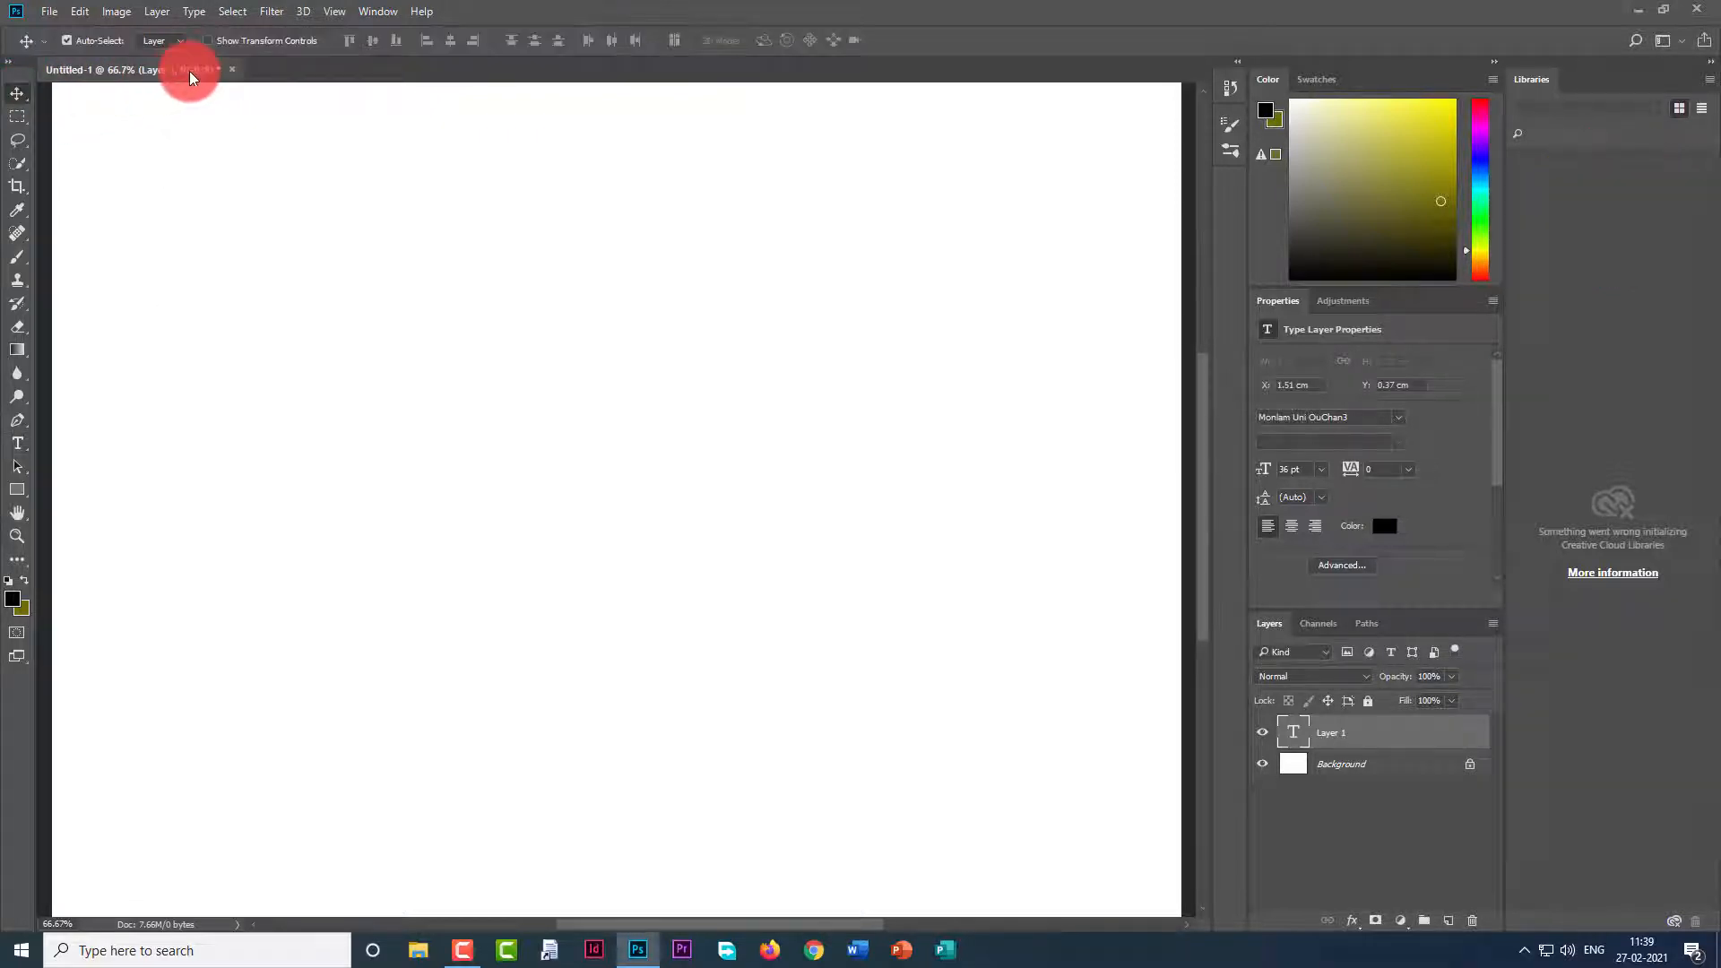
{"action": "left_click", "coordinate": [235, 70]}
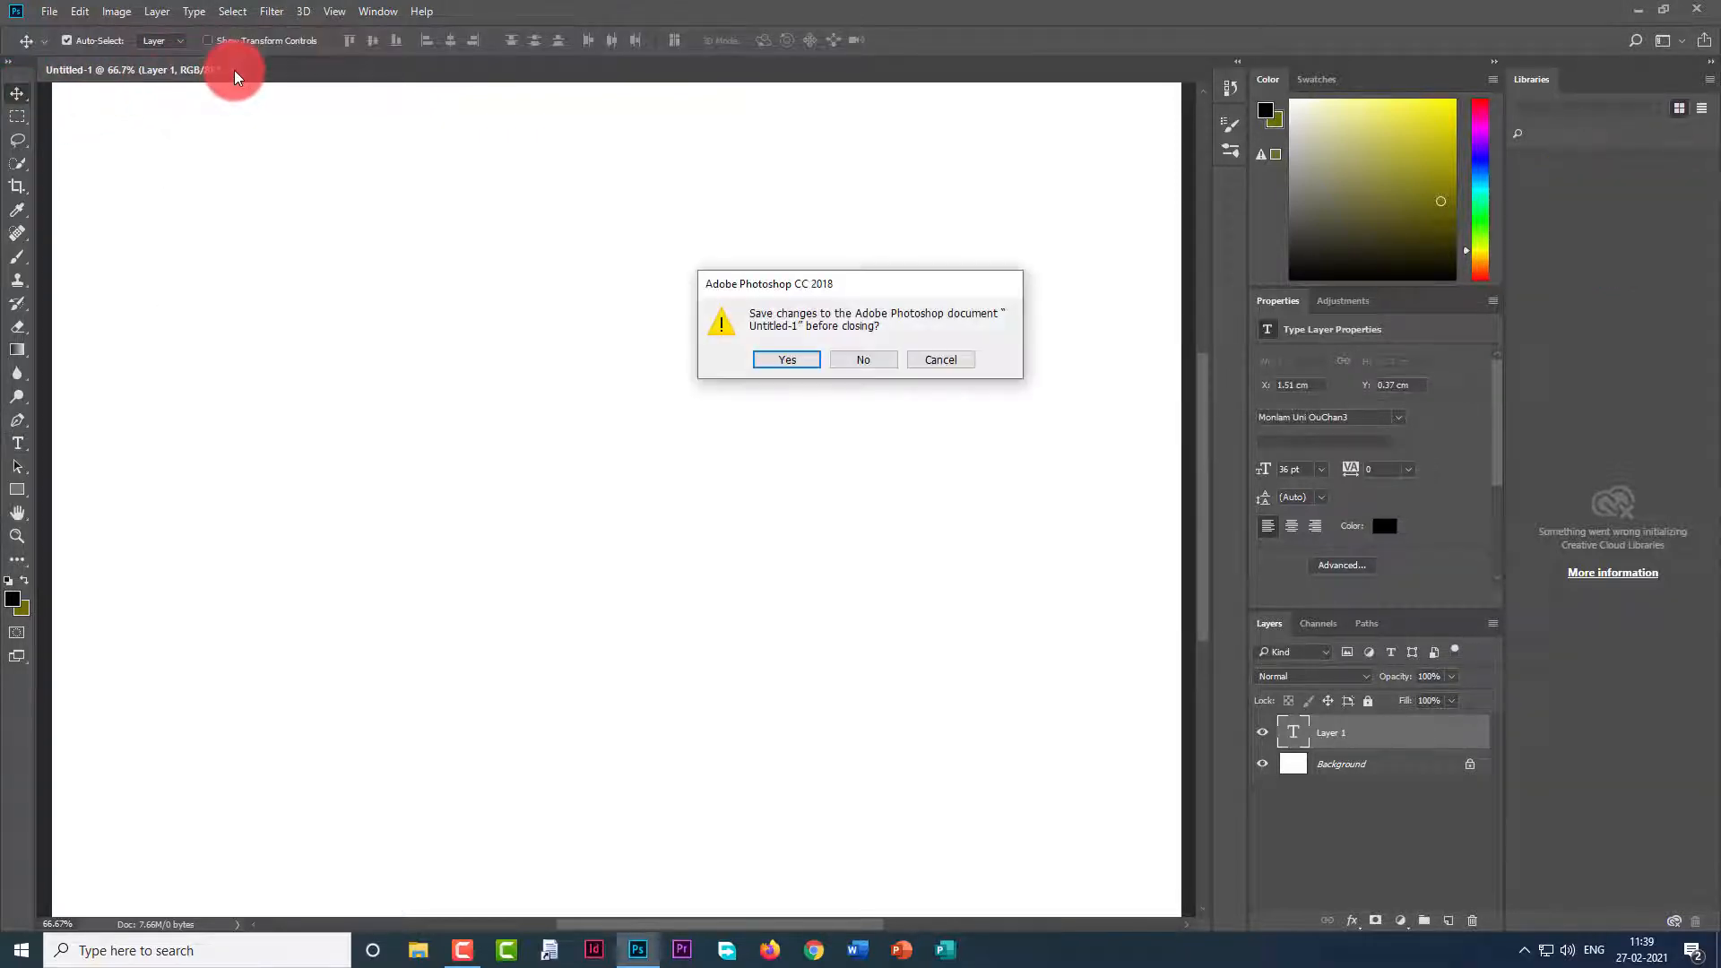
{"action": "left_click", "coordinate": [864, 357]}
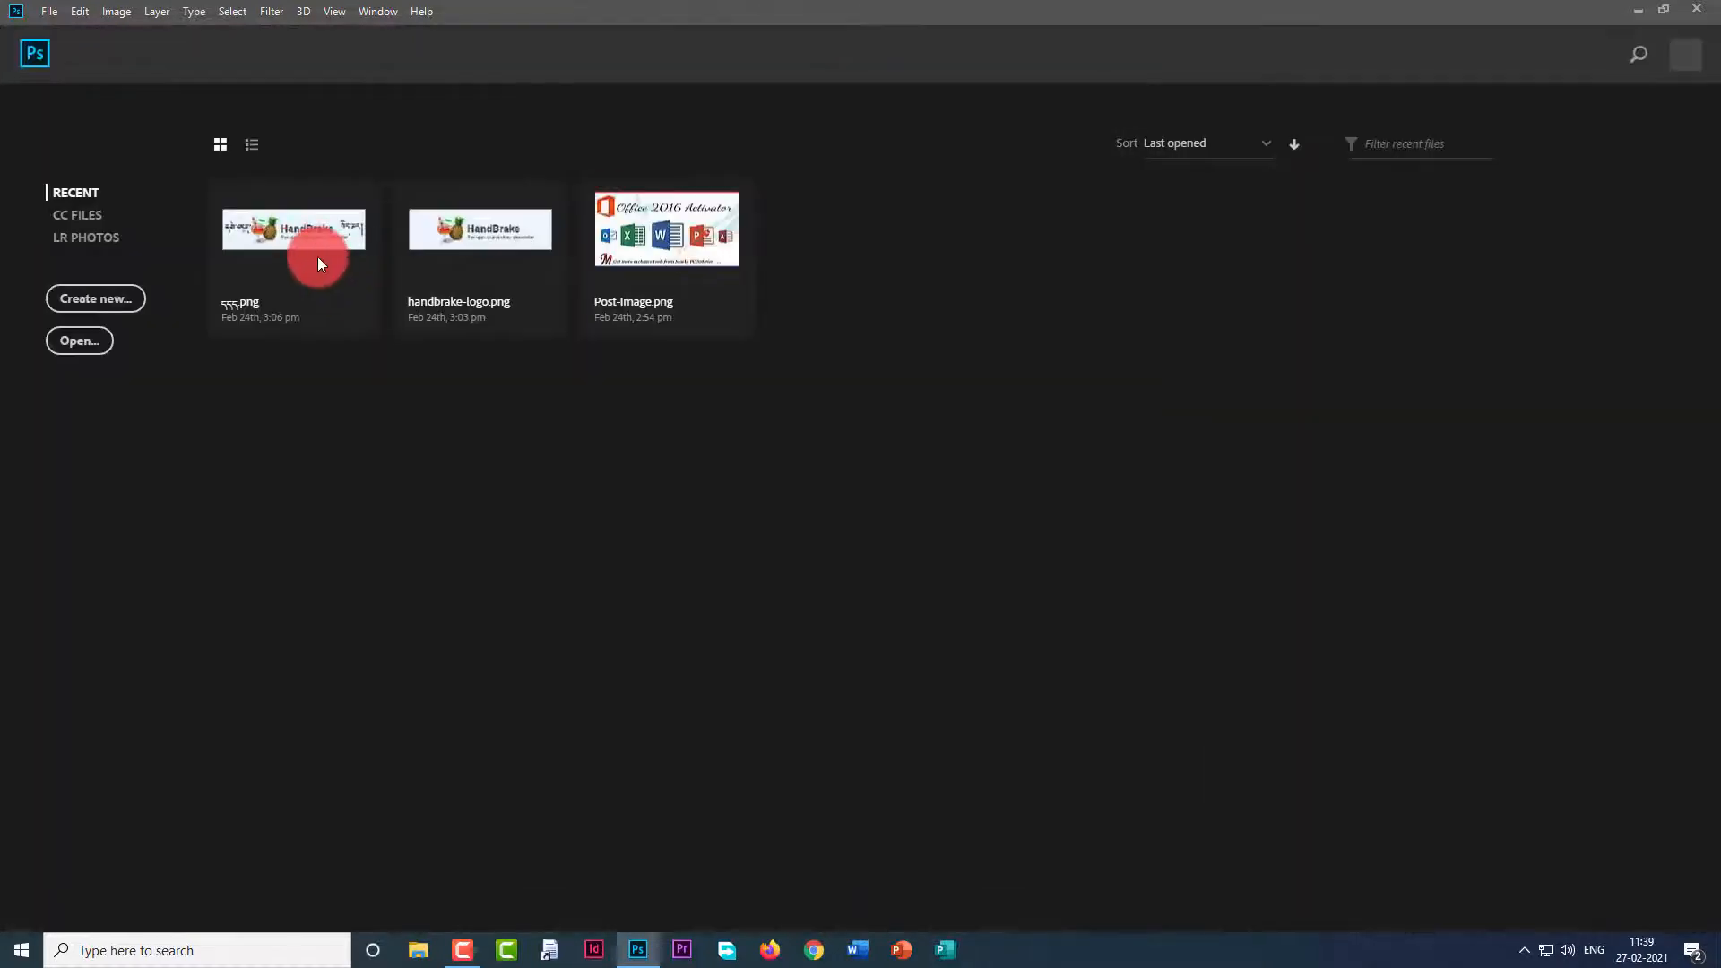
Create a 6.3 x 4.723 inch, 300 ppi RGB document with white background and unlock its Background layer.
{"action": "left_click", "coordinate": [101, 298]}
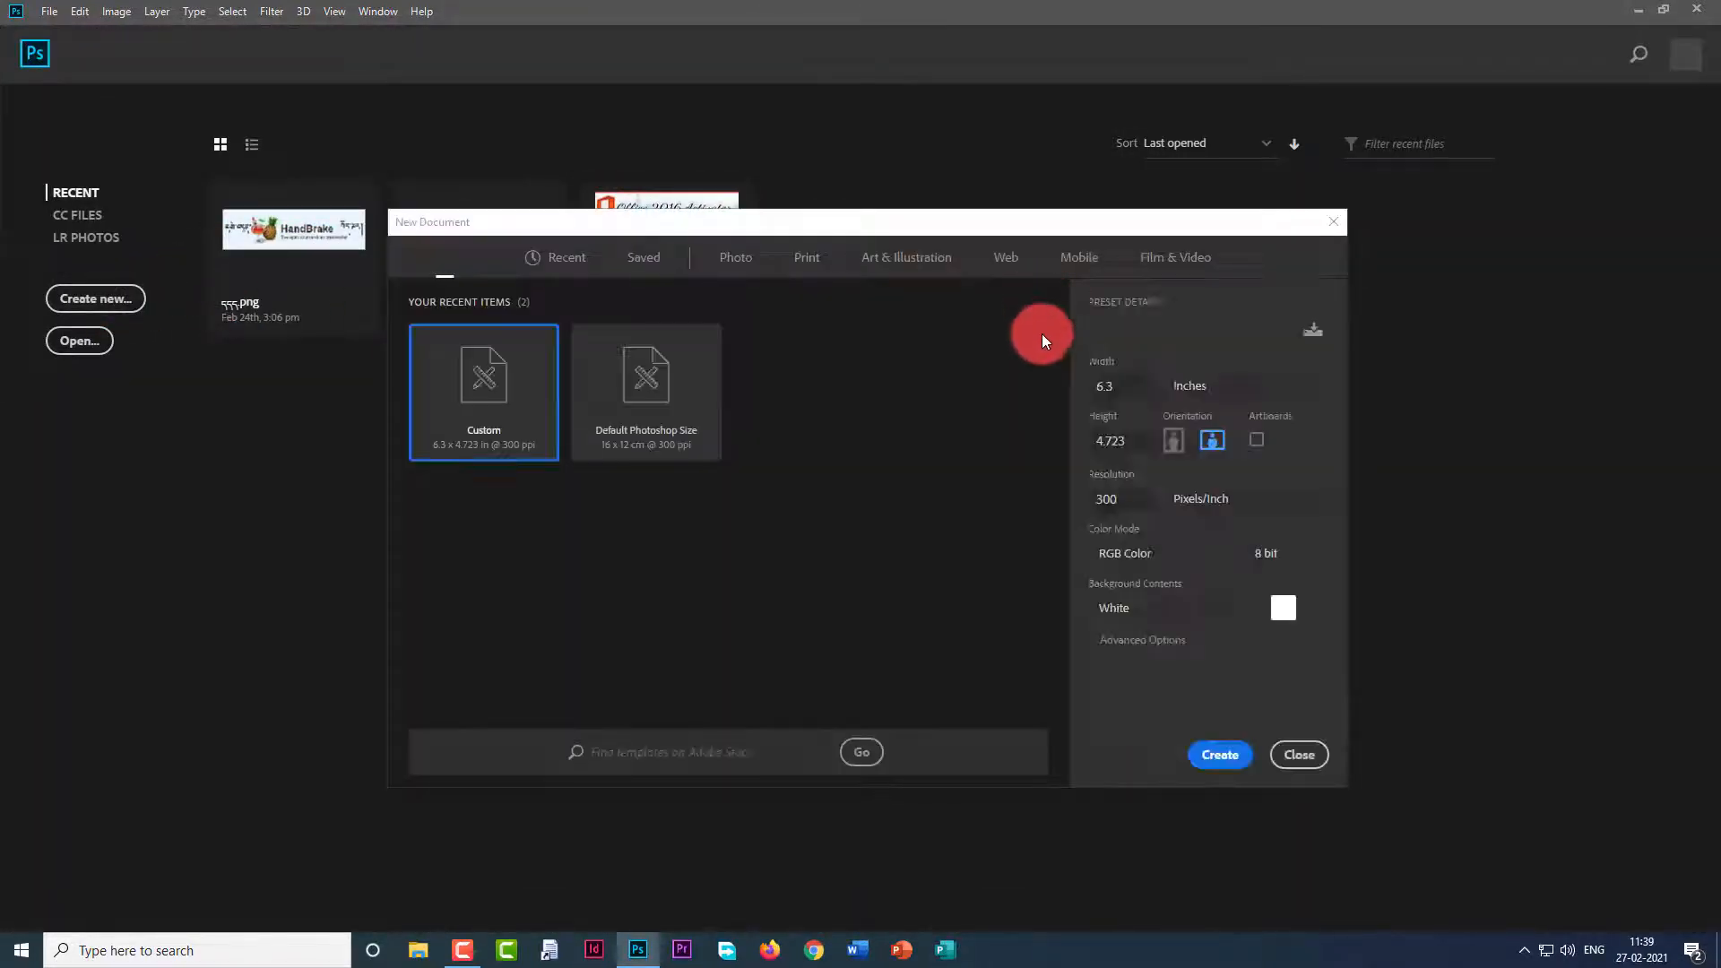
{"action": "left_click", "coordinate": [1224, 758]}
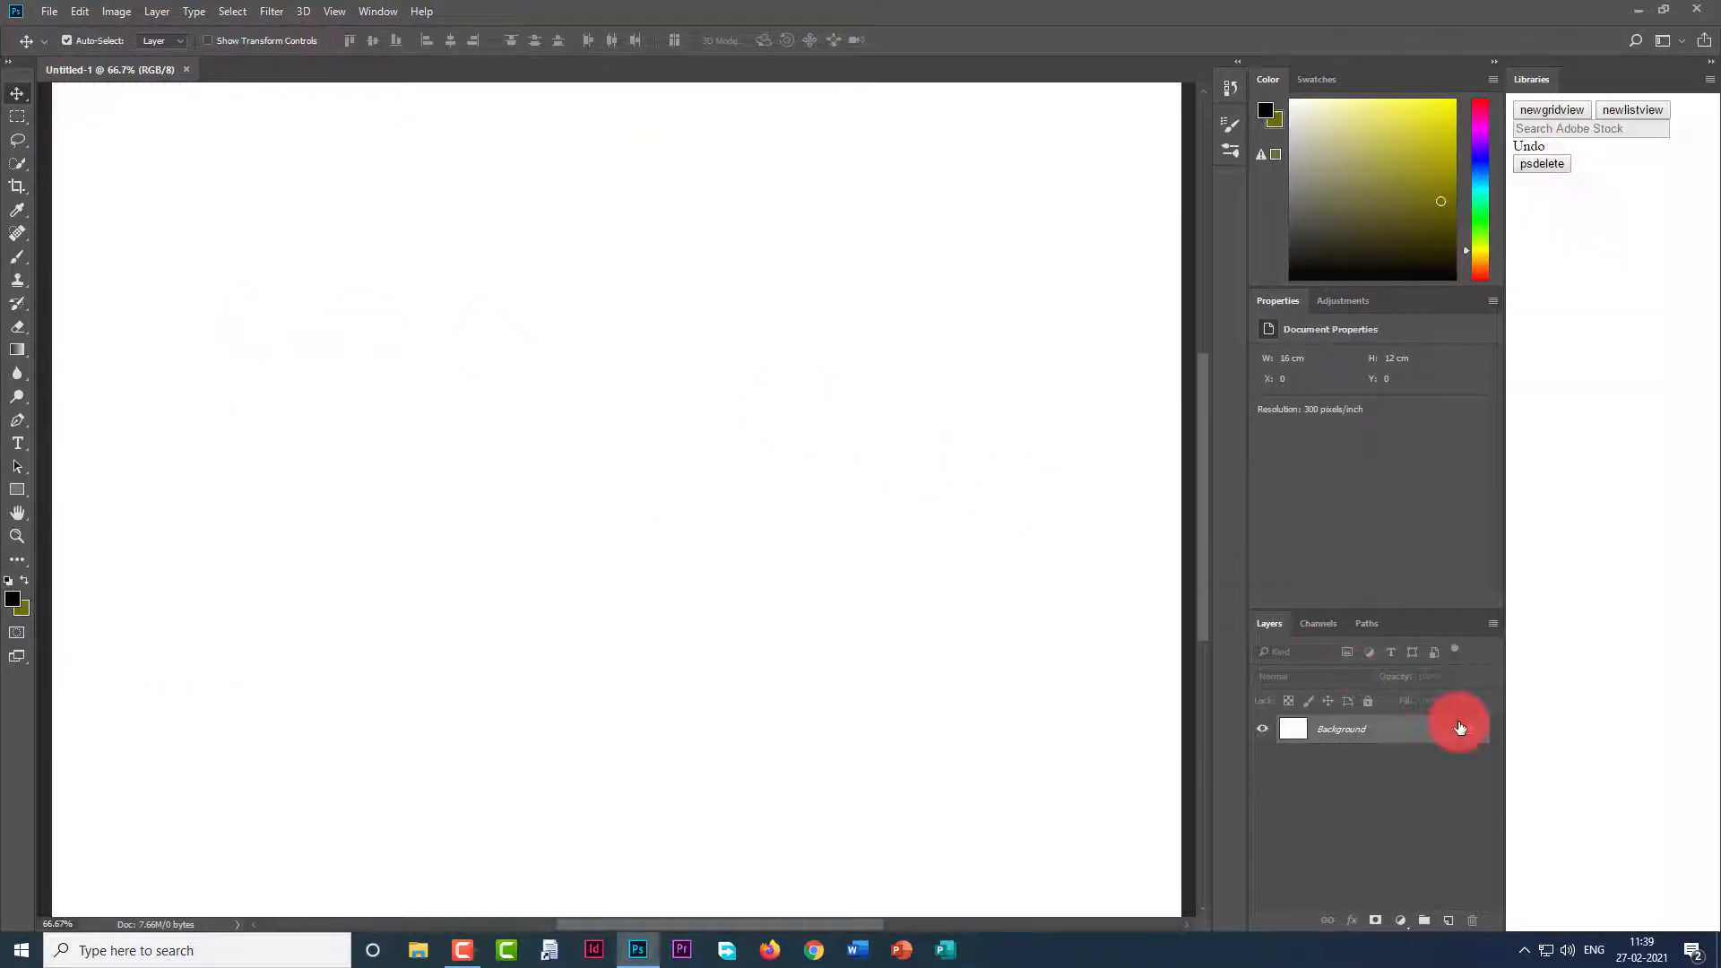
{"action": "left_click", "coordinate": [1474, 734]}
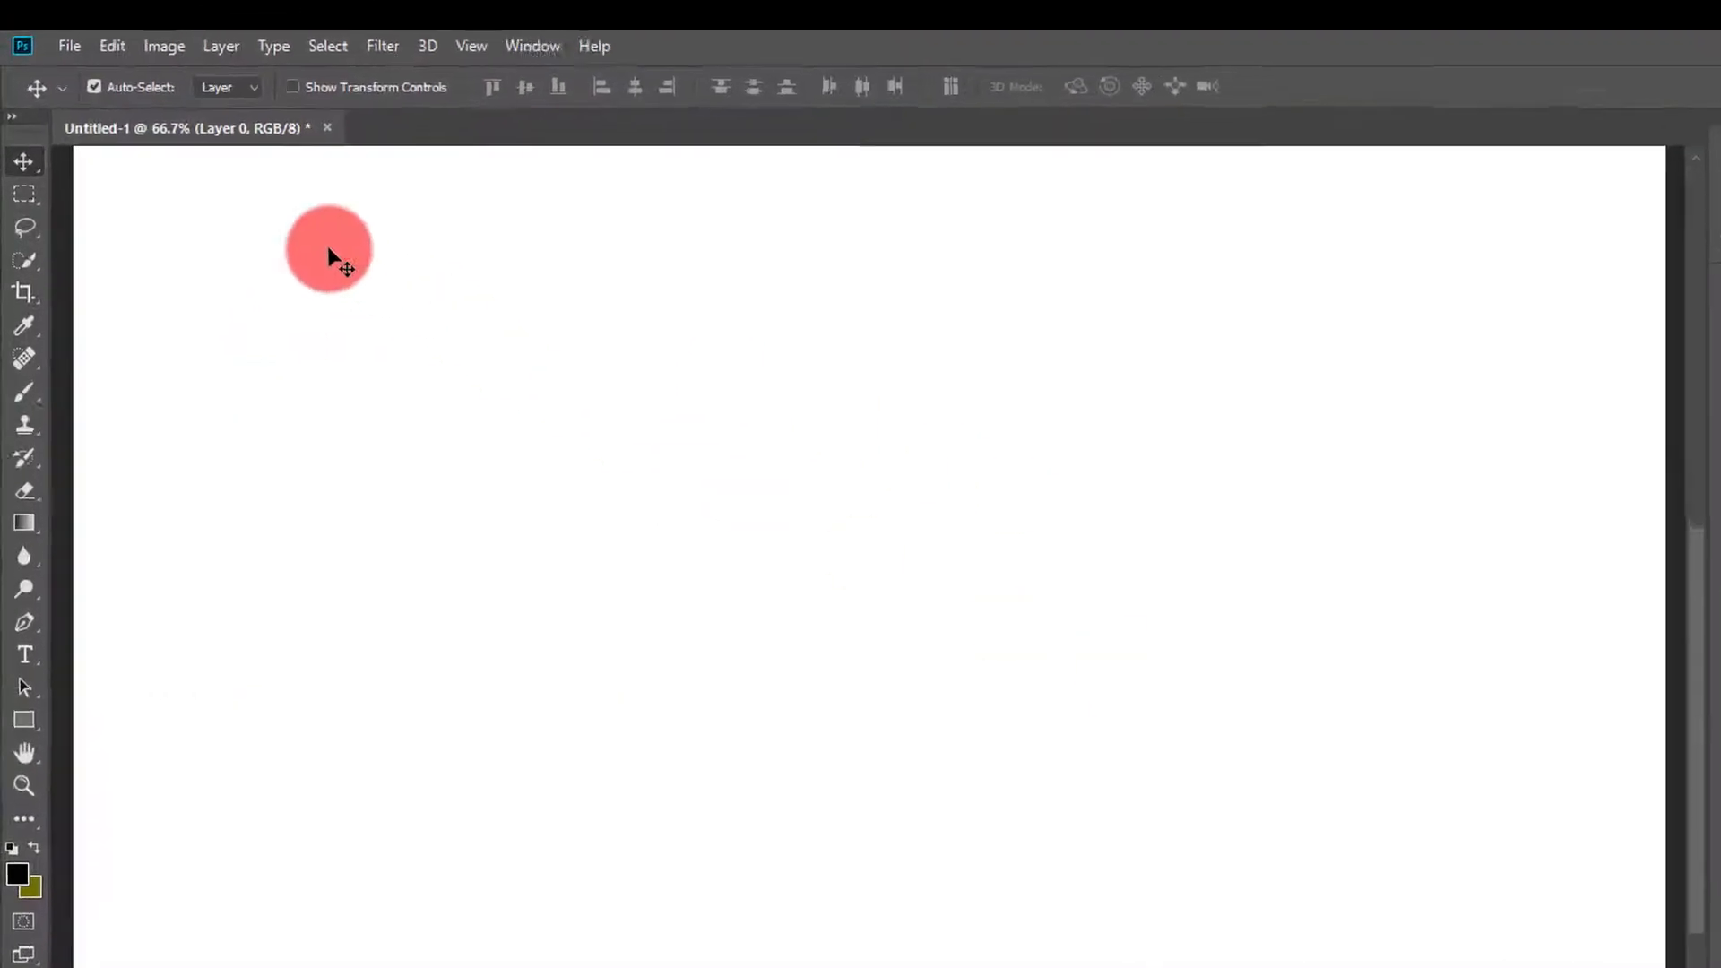
In the Type preferences, use the Middle Eastern and South Asian text engine and accept the settings.
{"action": "left_click", "coordinate": [80, 11]}
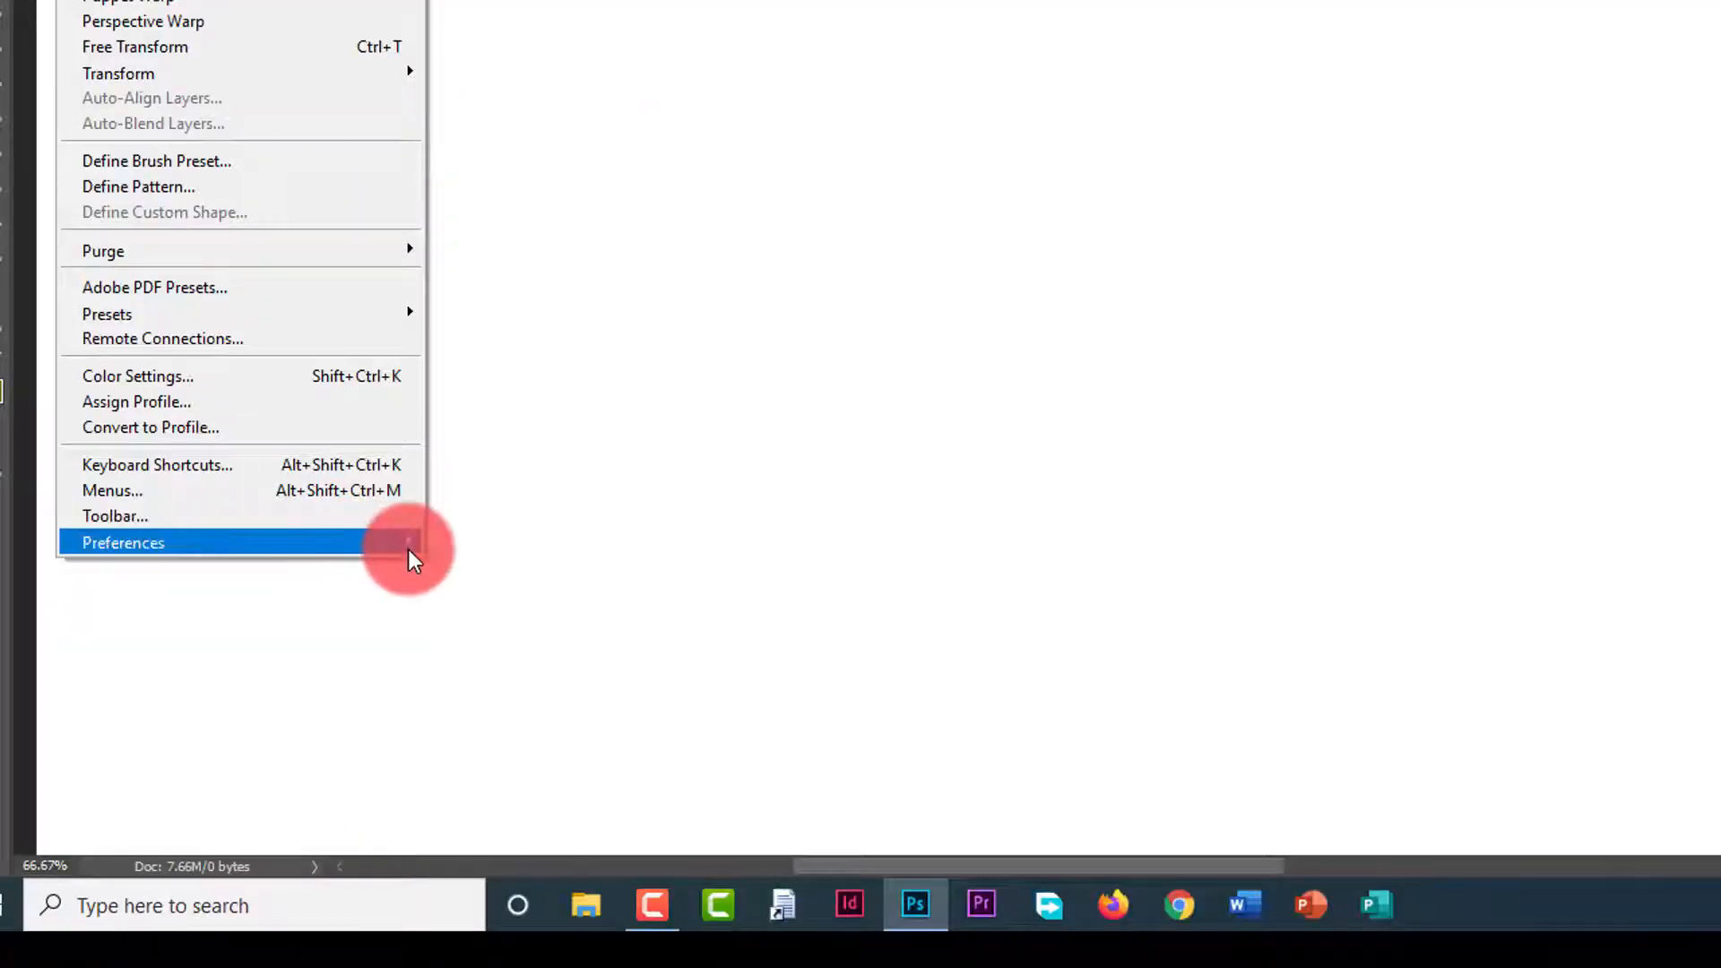
{"action": "mouse_move", "coordinate": [420, 541]}
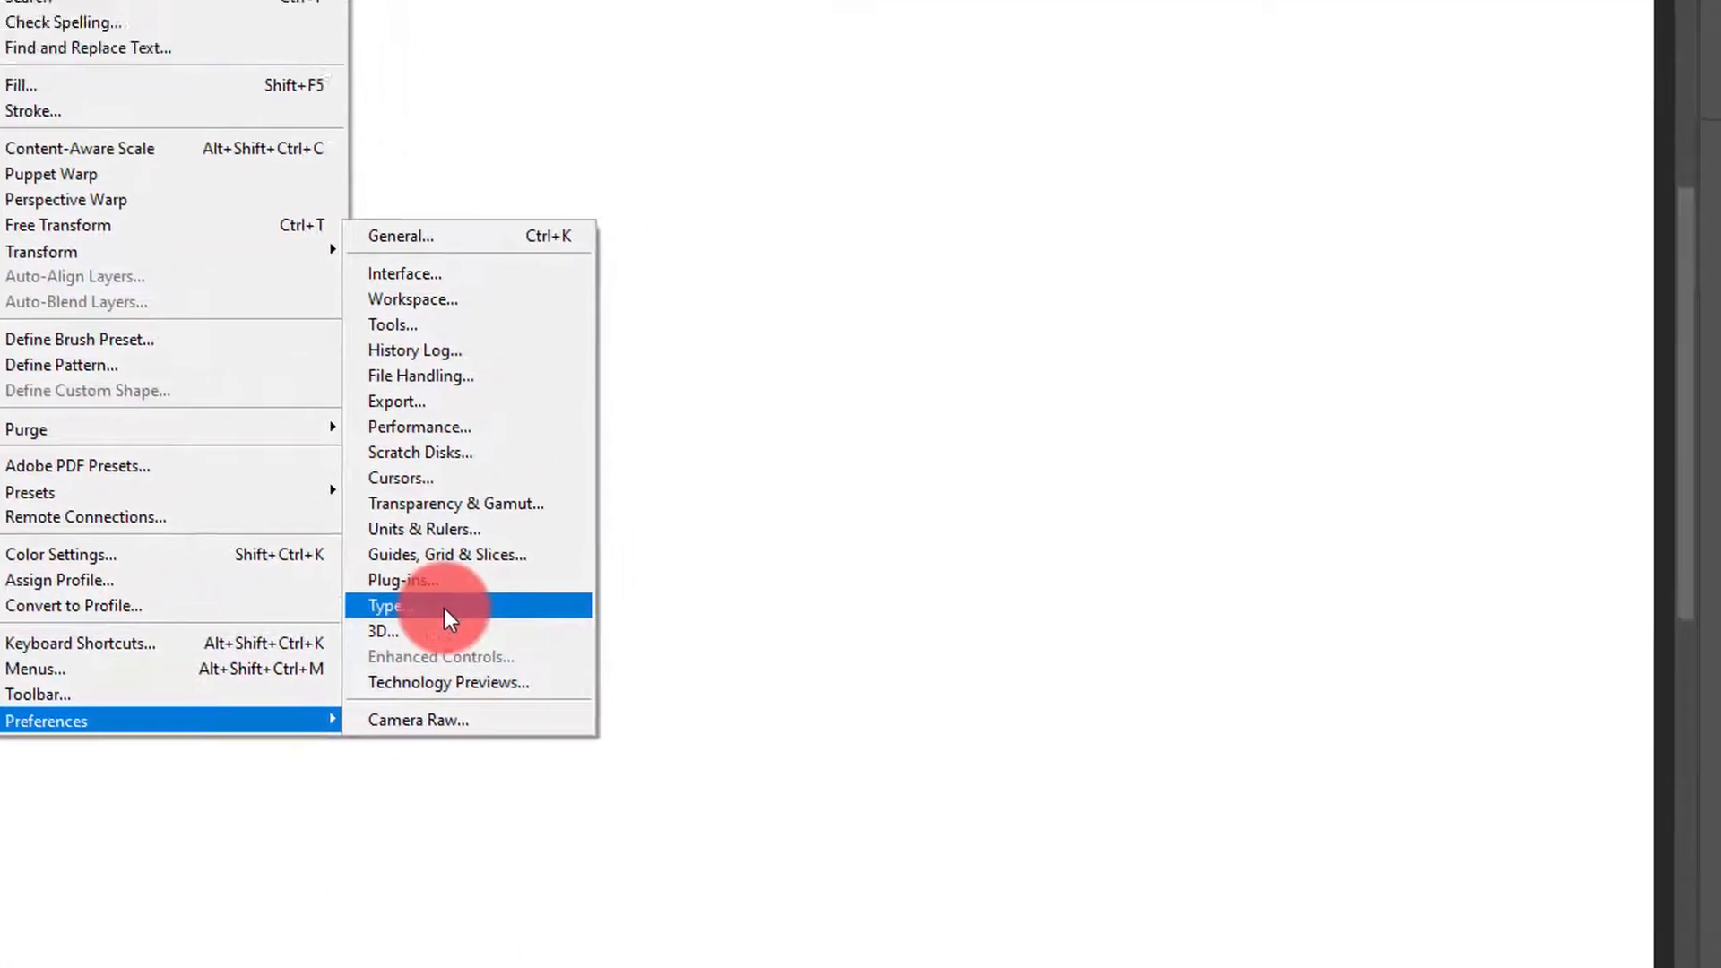
{"action": "left_click", "coordinate": [467, 427]}
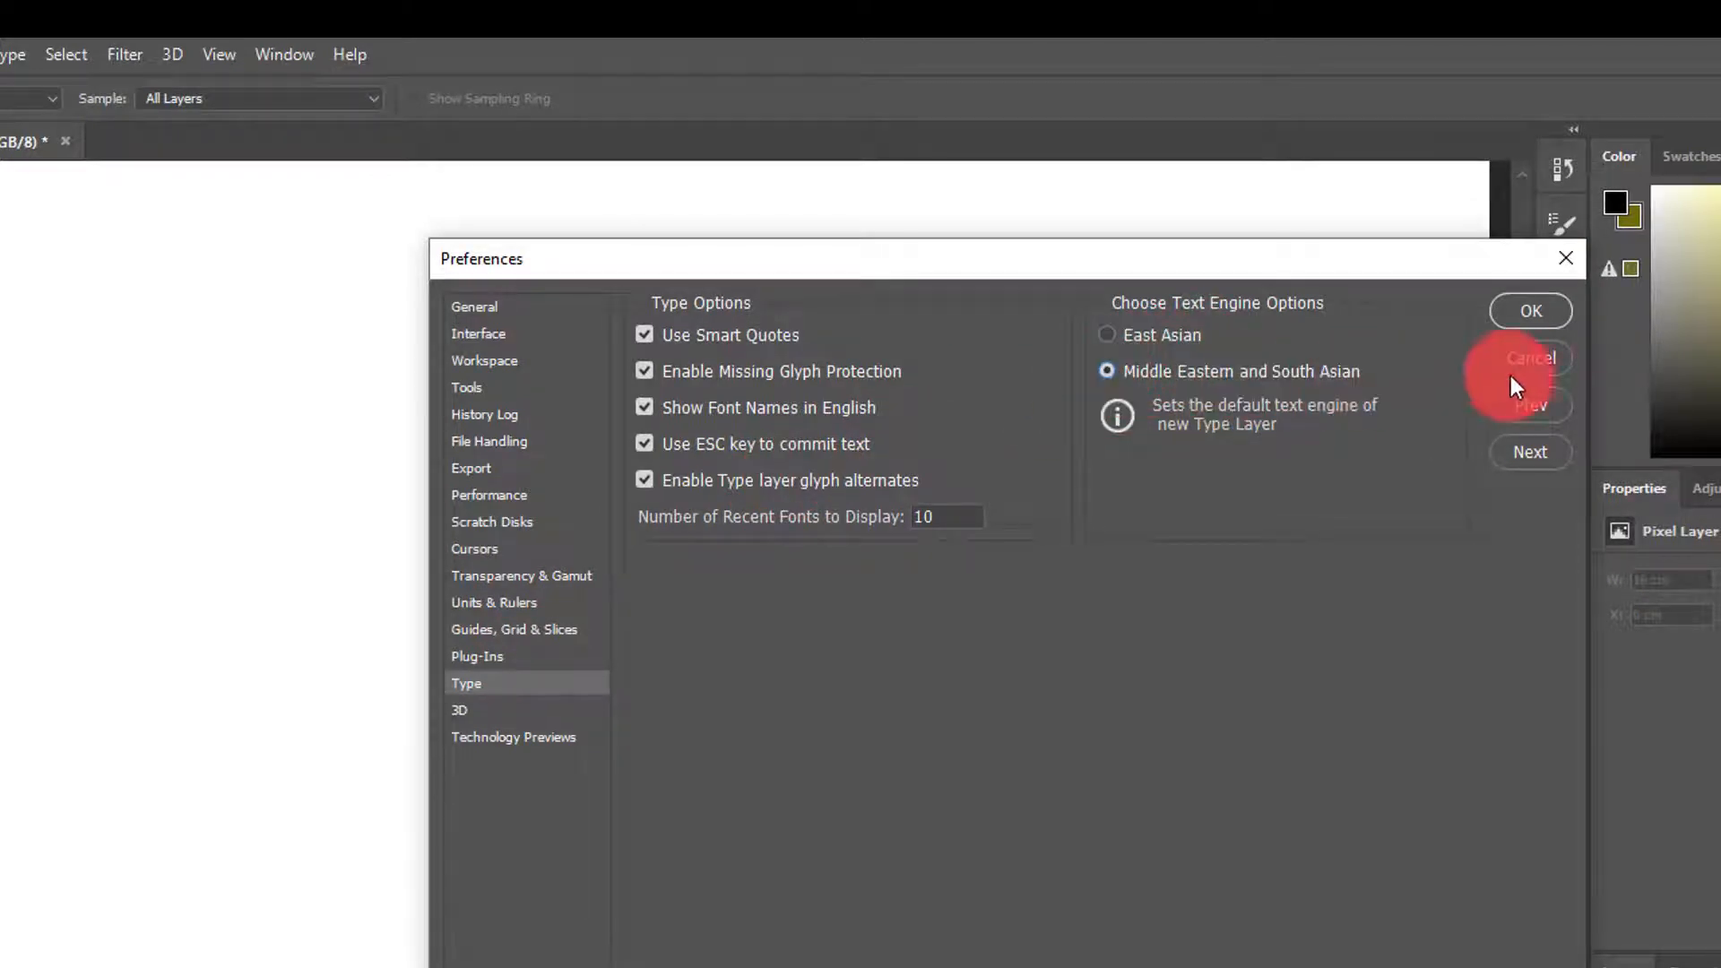
{"action": "left_click", "coordinate": [1536, 315]}
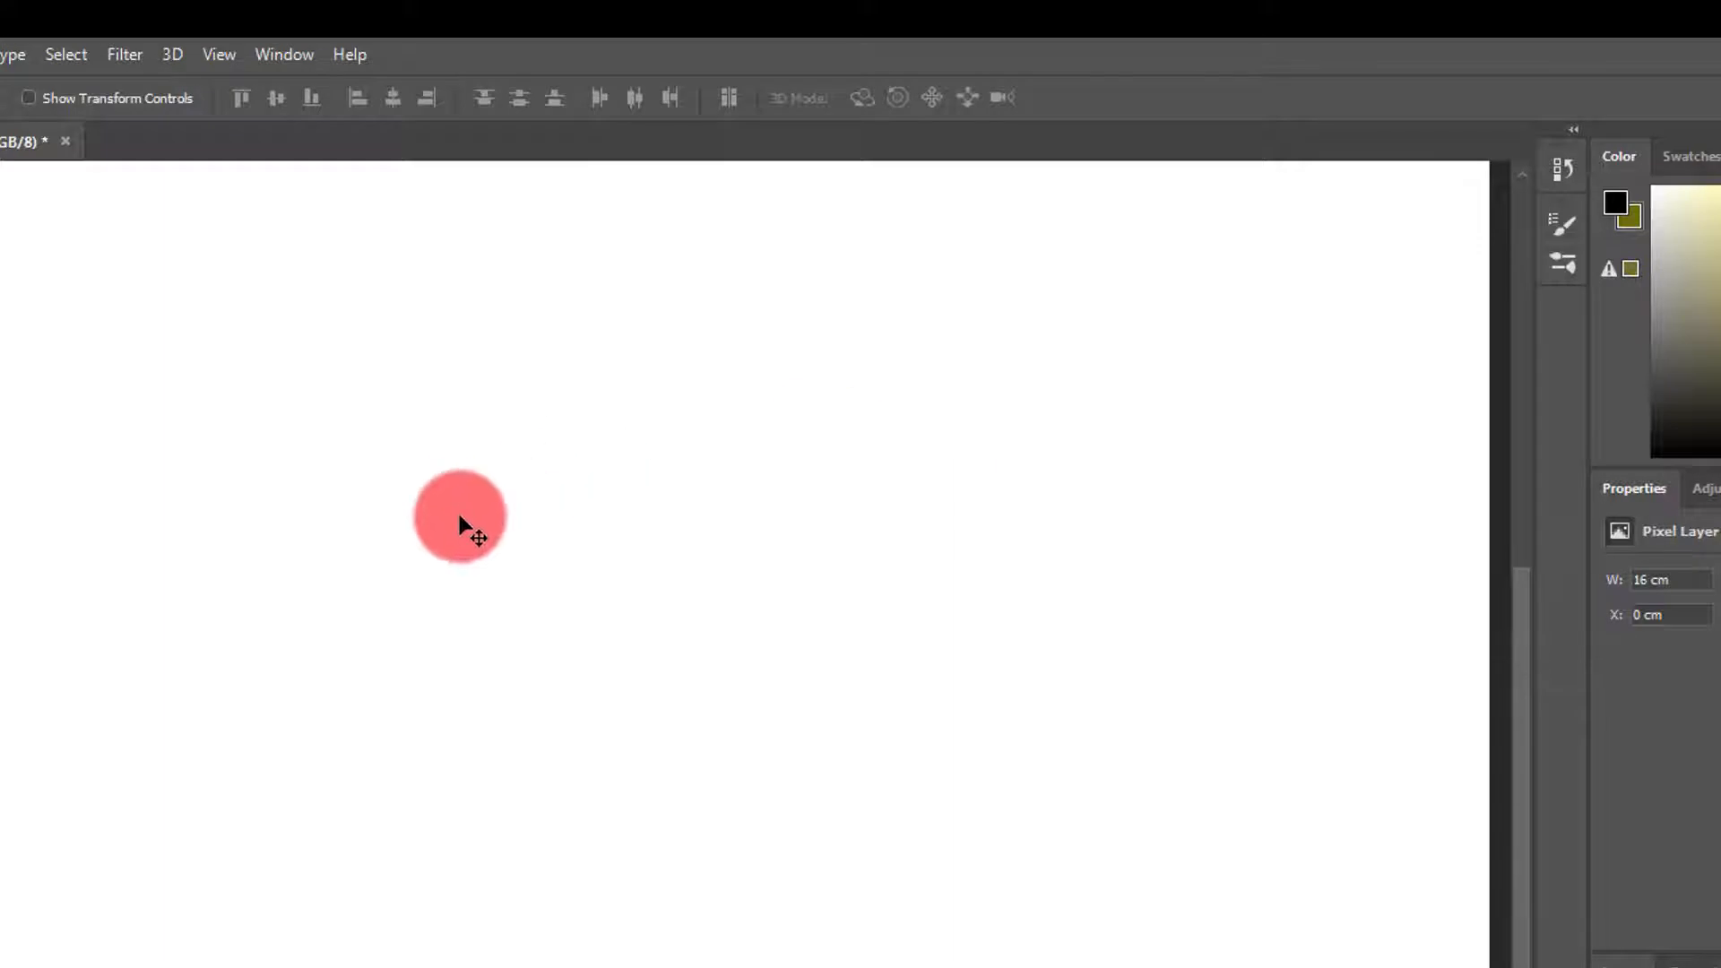
Add the Tibetan text སྐྱིད་པོ་ near the canvas's upper-left corner in Monlam Uni OuChan3, 36 pt.
{"action": "key", "text": "t"}
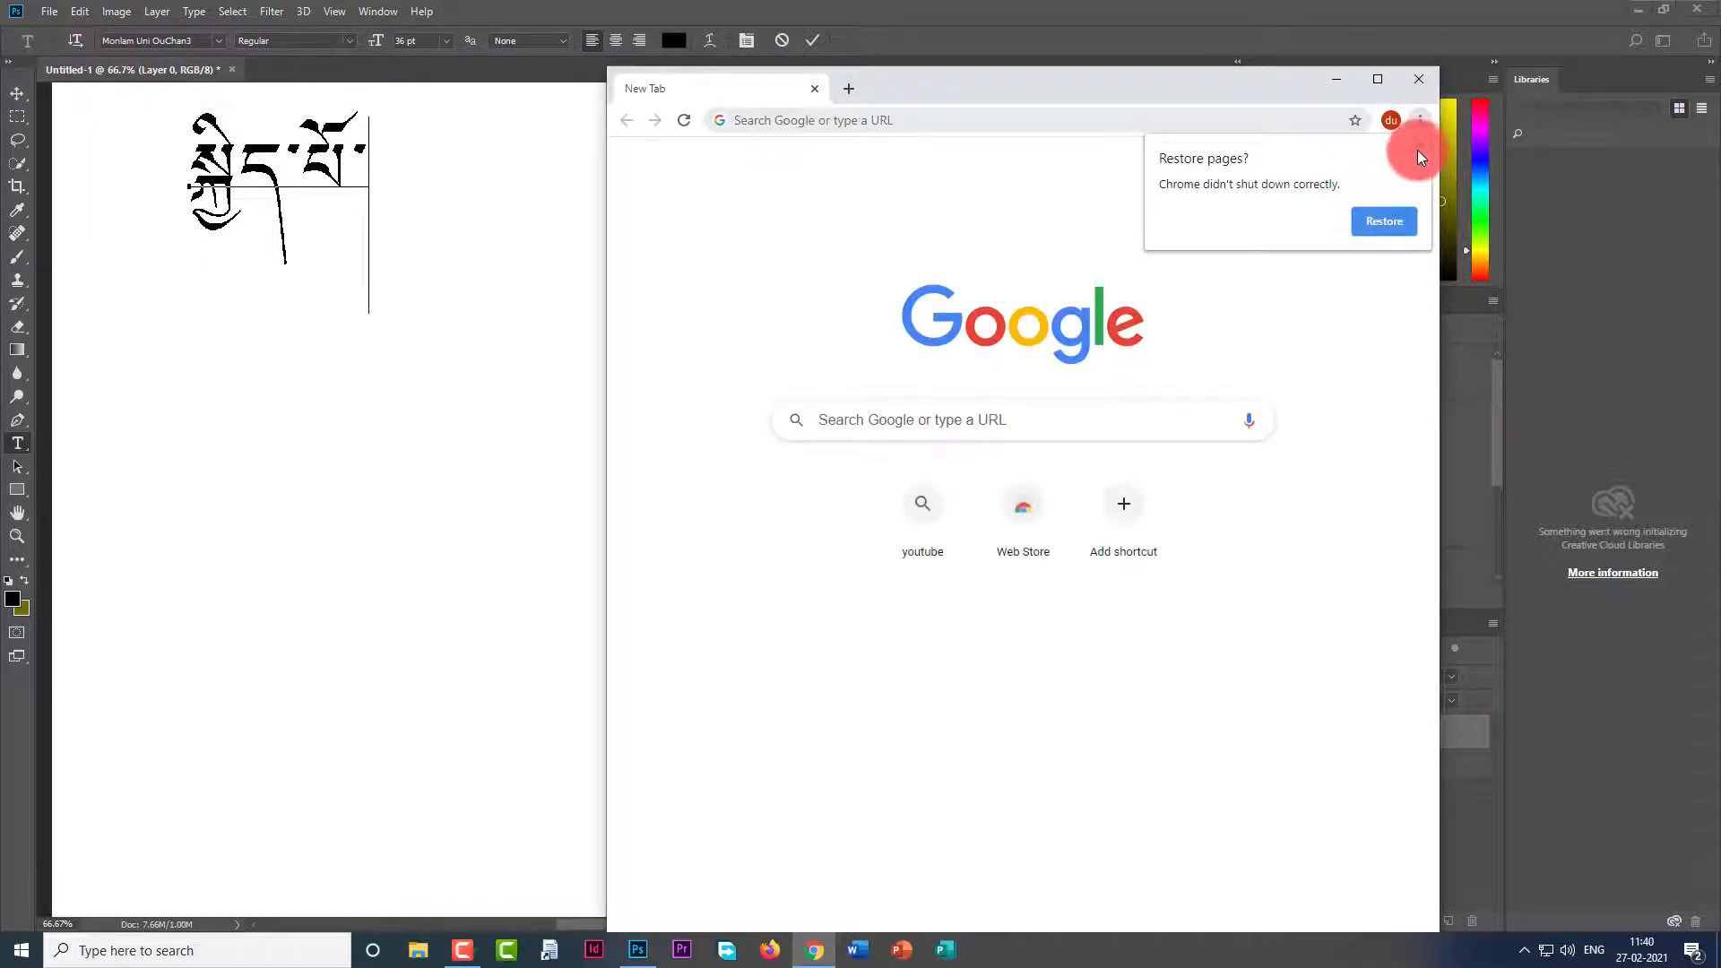
Switch to Chrome, dismiss the page restore prompt and search Google Images for "art pencil drawing pgn".
{"action": "left_click", "coordinate": [1417, 149]}
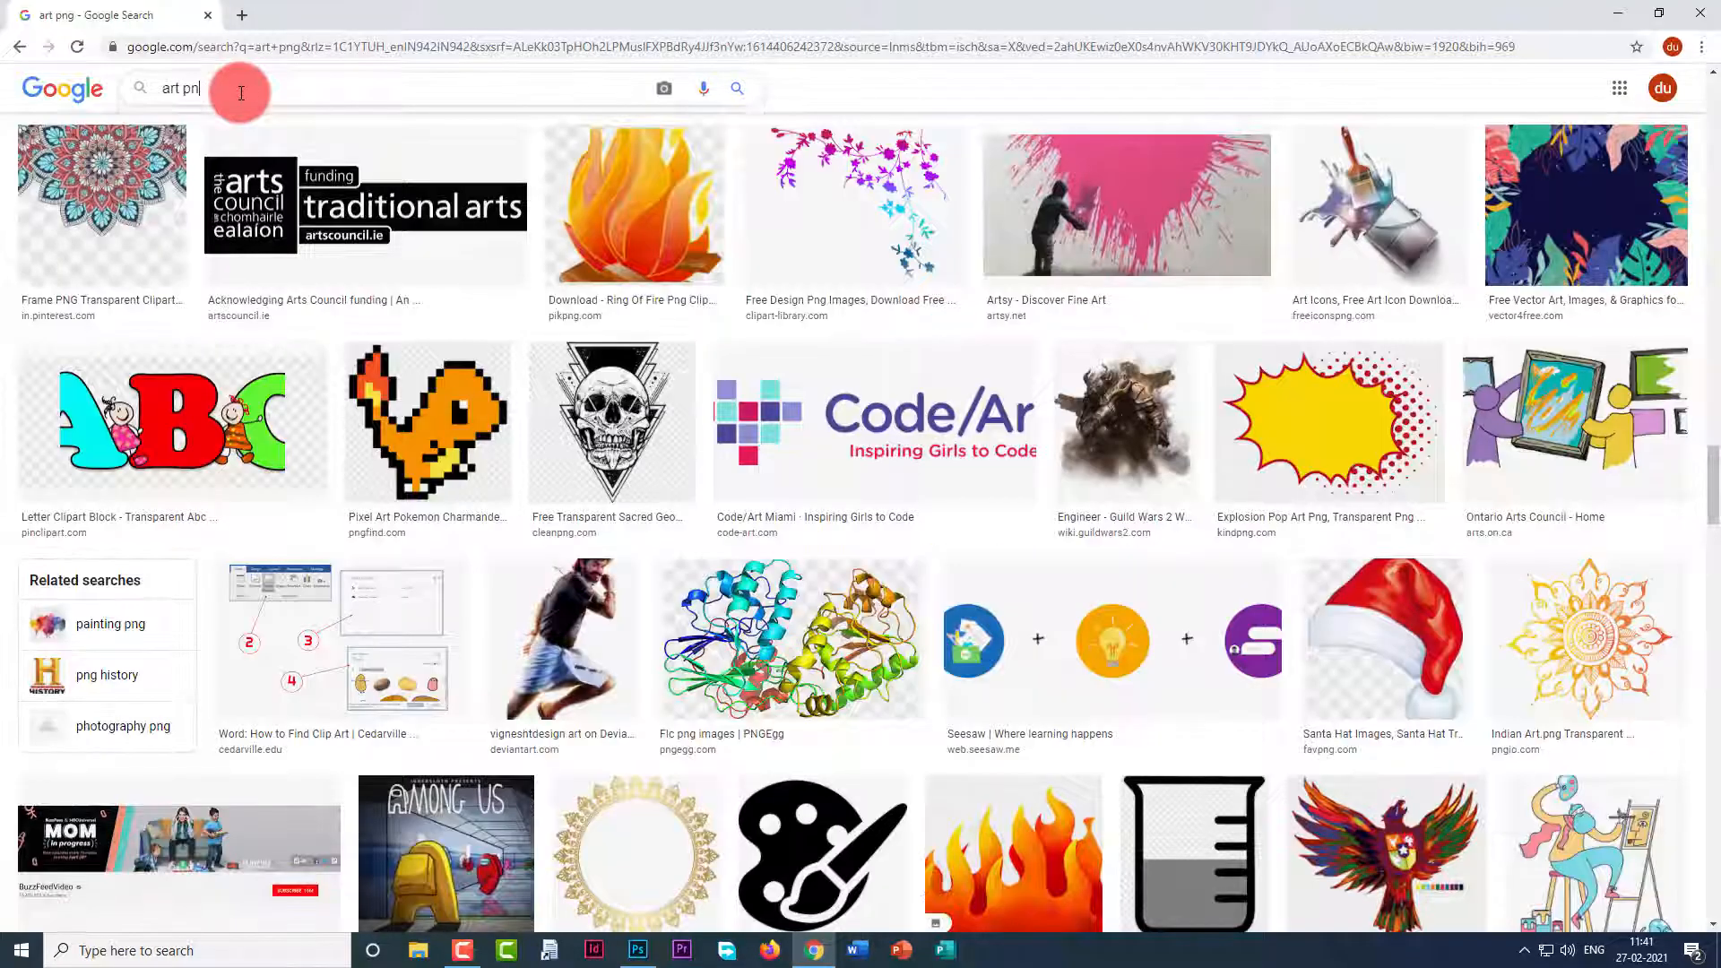
{"action": "key", "text": "BackSpace"}
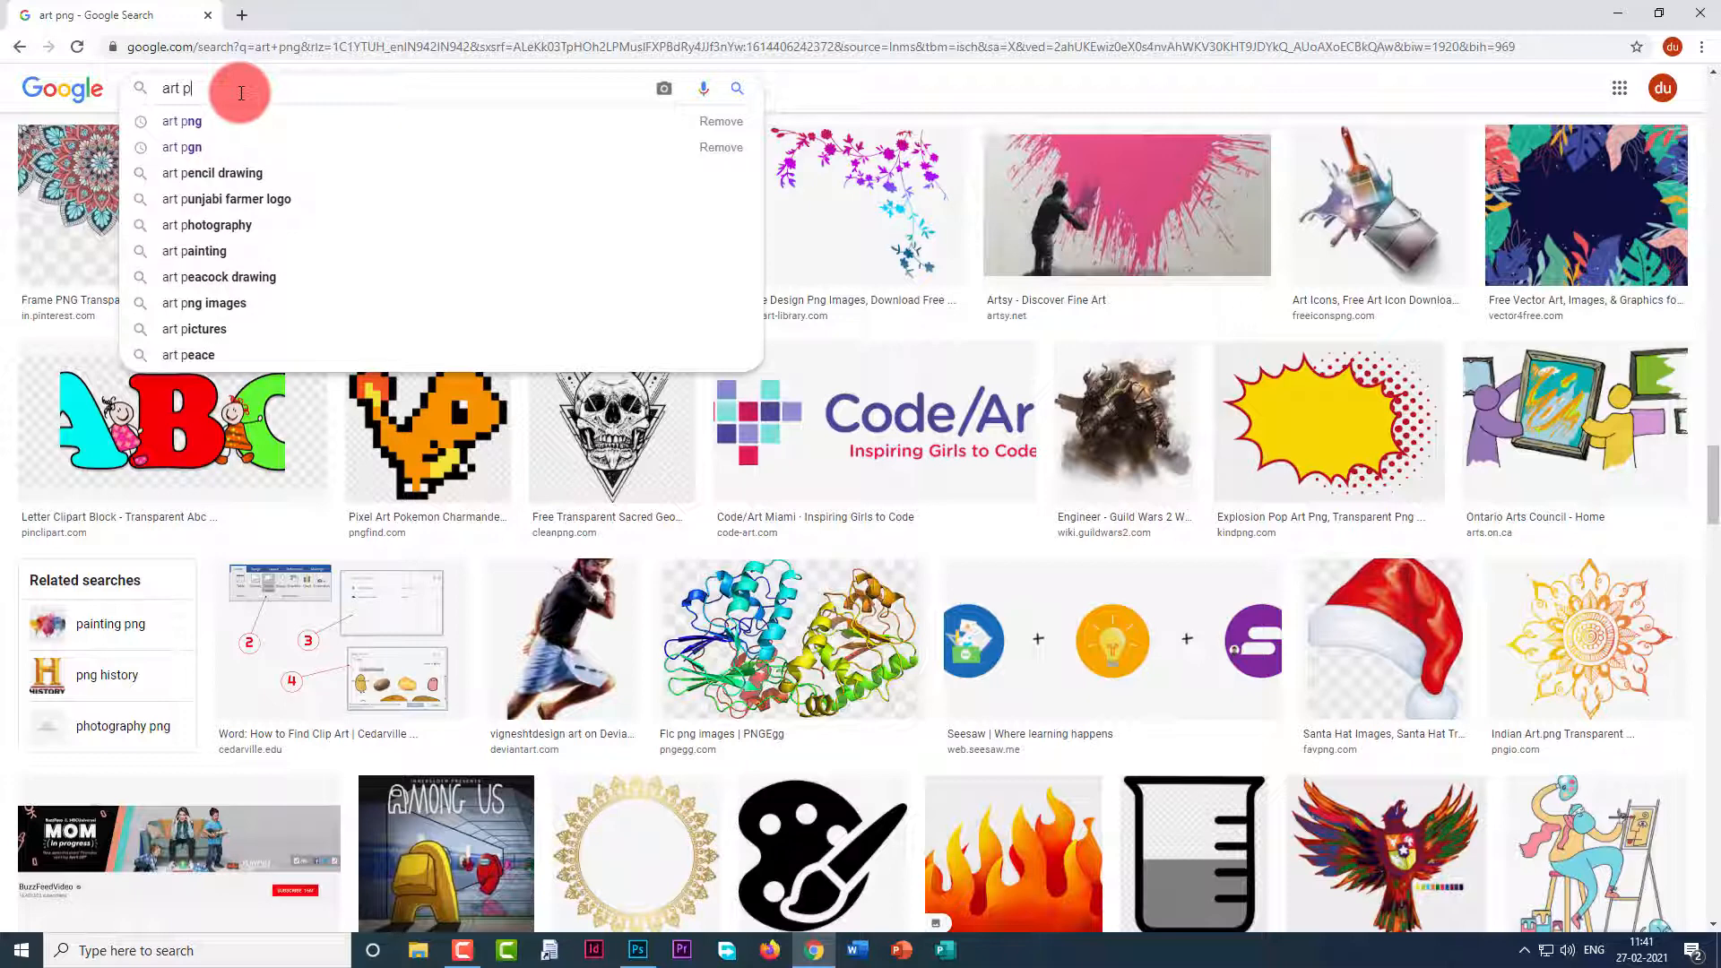
{"action": "left_click", "coordinate": [251, 174]}
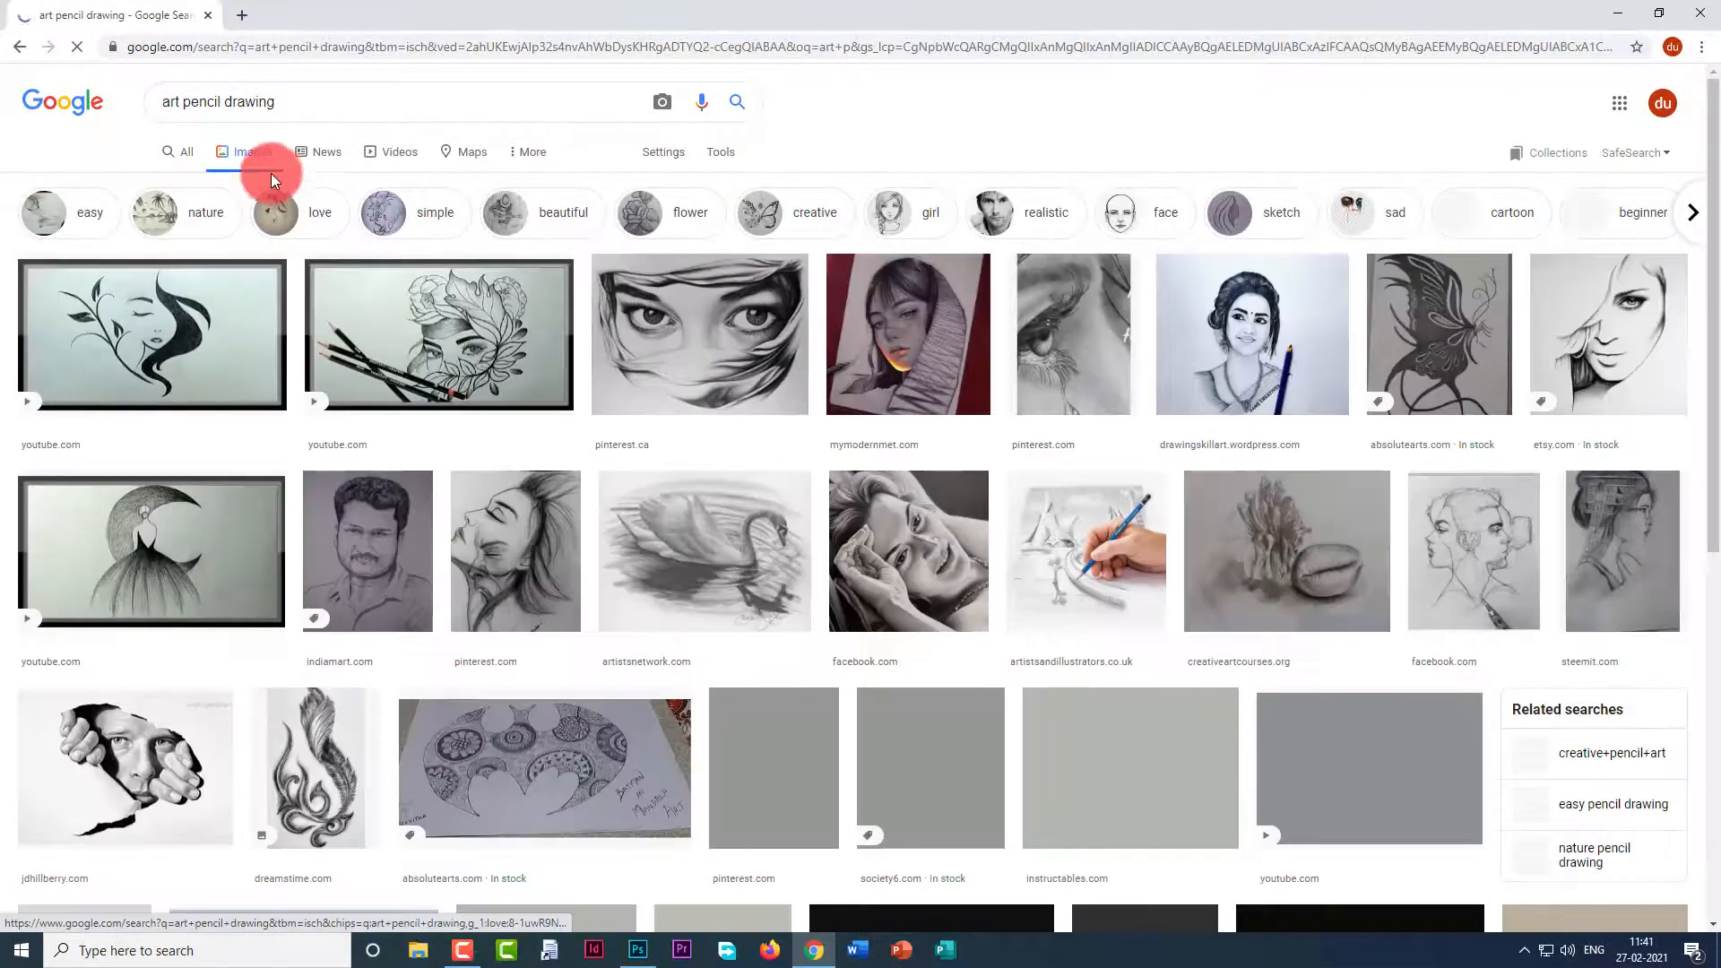
{"action": "left_click", "coordinate": [293, 98]}
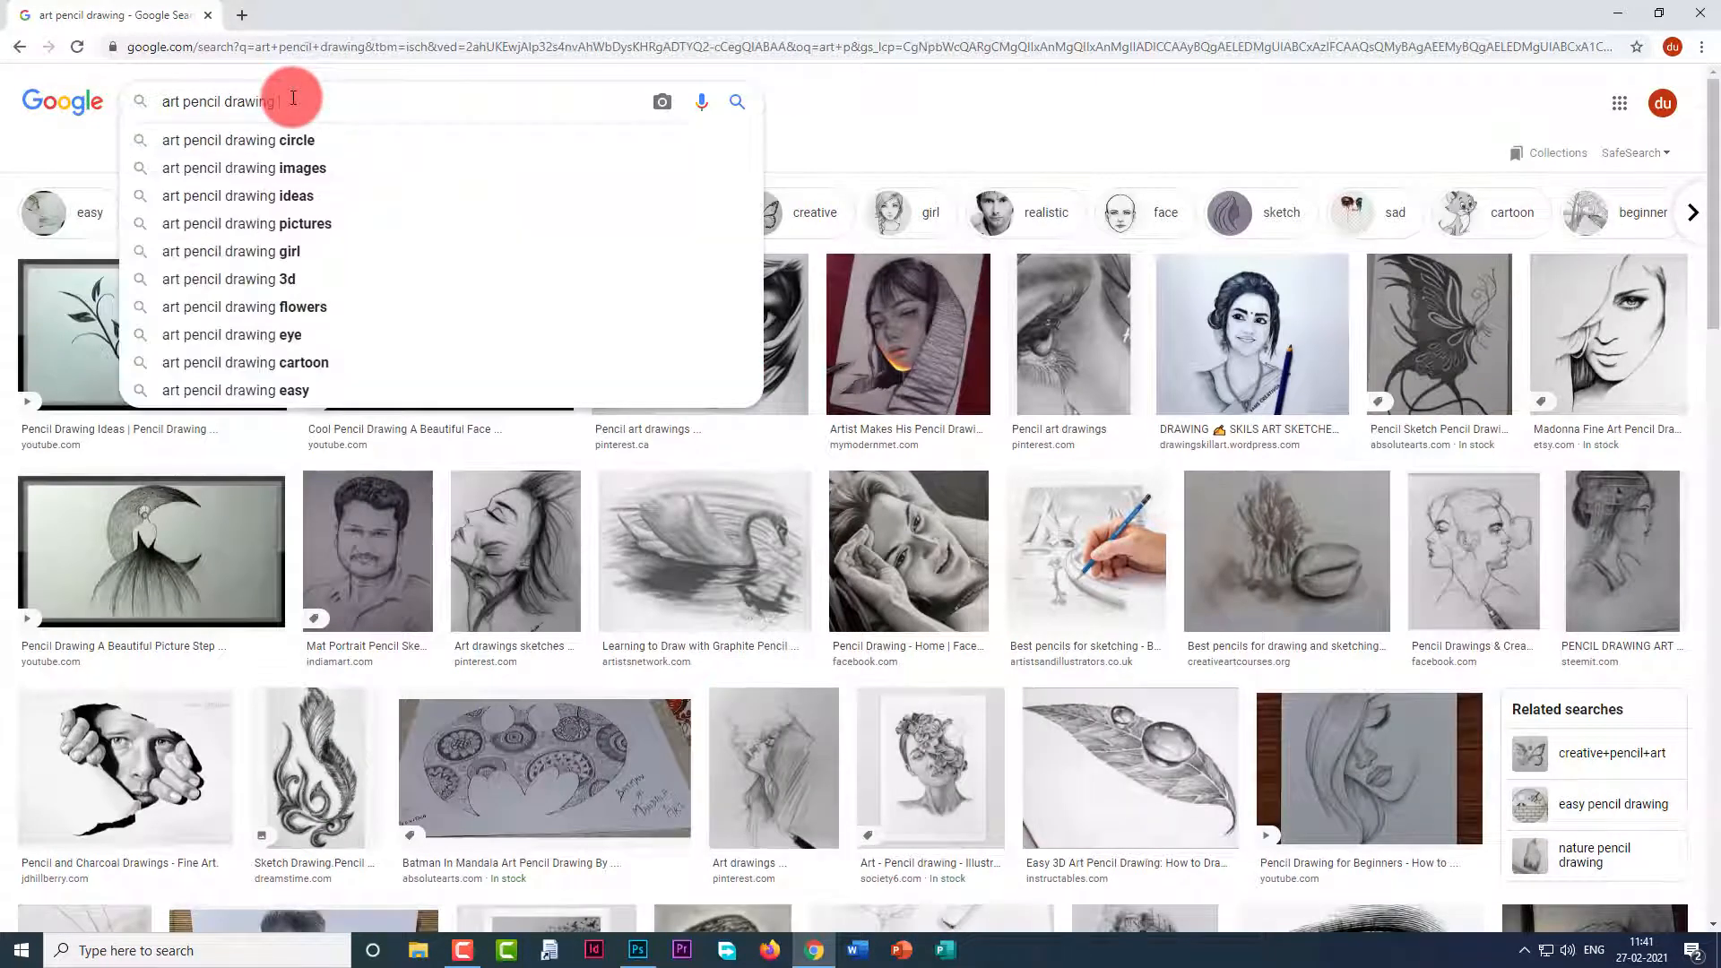
{"action": "type", "text": "pen"}
{"action": "key", "text": "Return"}
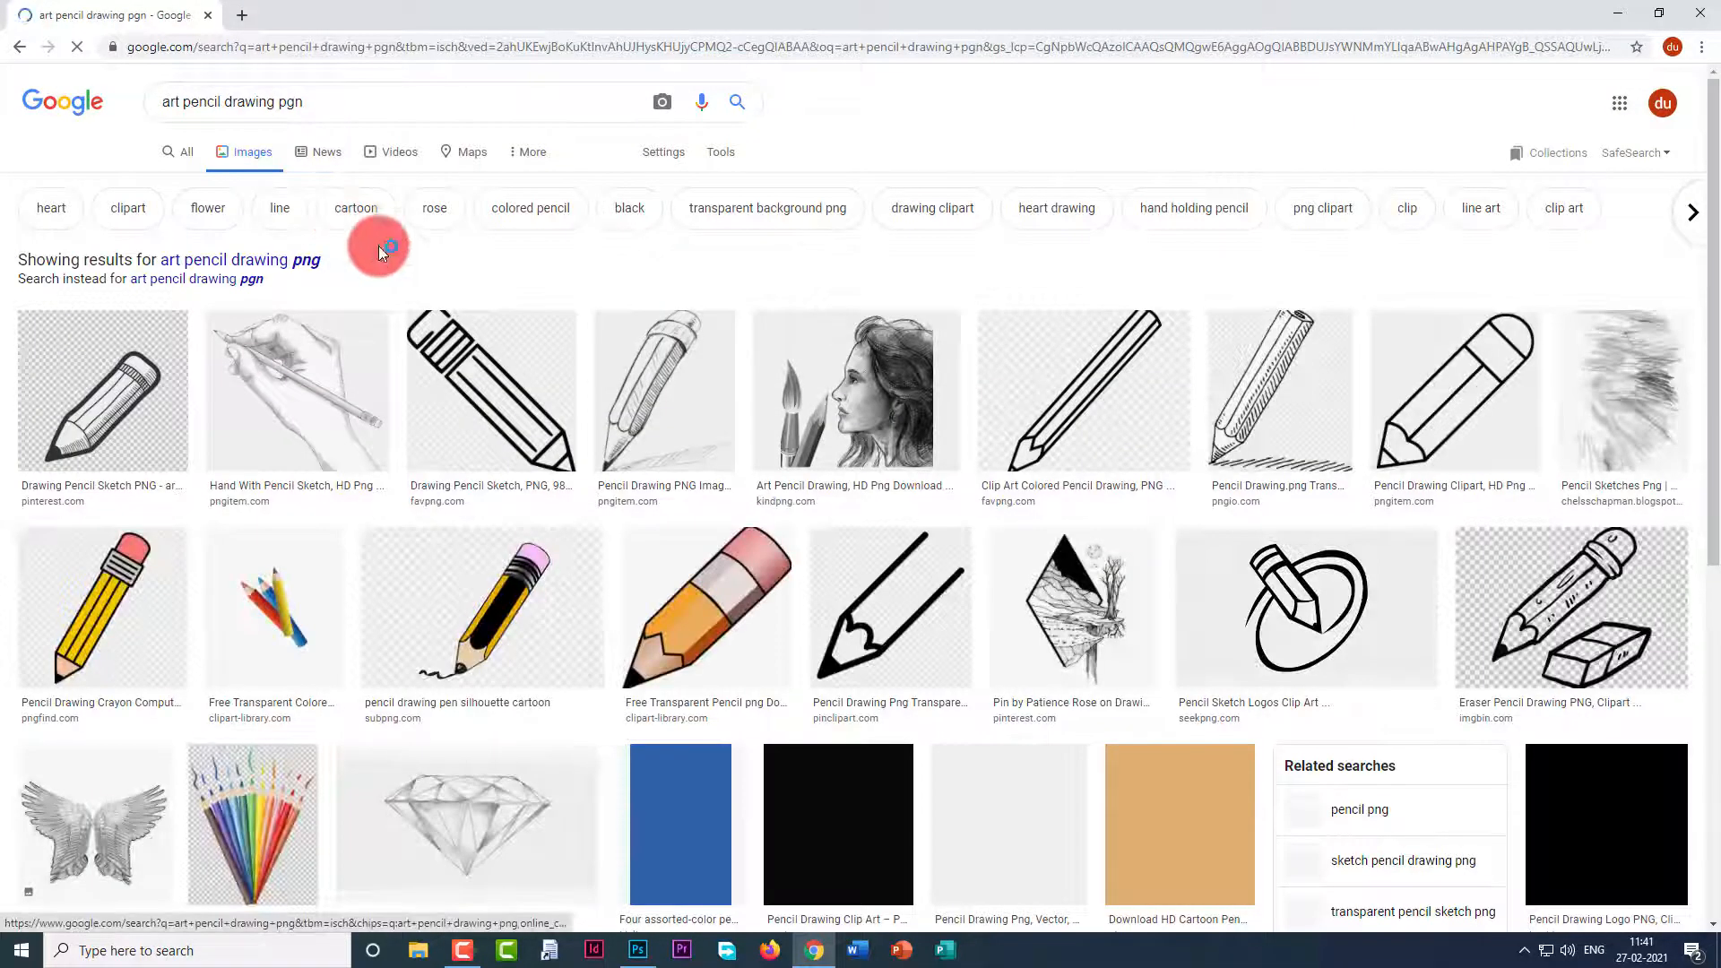
Browse the image results and open the large preview of the mother-and-baby line drawing from Baby Viewer.
{"action": "scroll", "coordinate": [1054, 543], "scroll_direction": "down", "scroll_amount": 6}
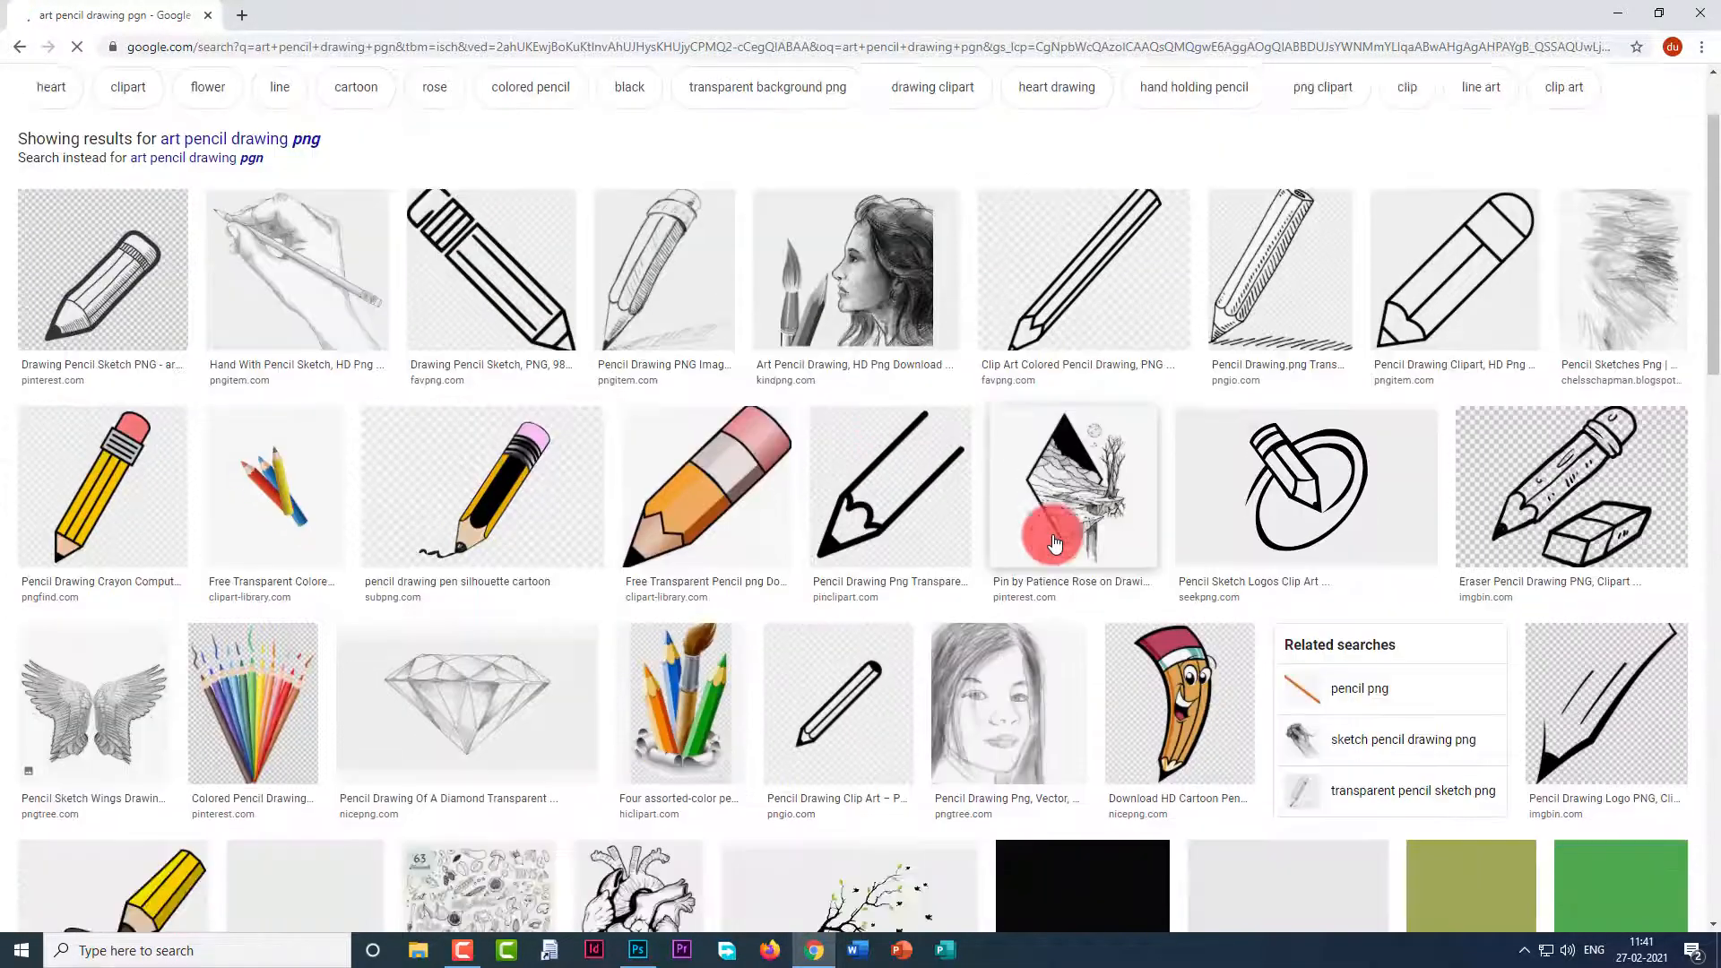
{"action": "scroll", "coordinate": [1054, 543], "scroll_direction": "down", "scroll_amount": 8}
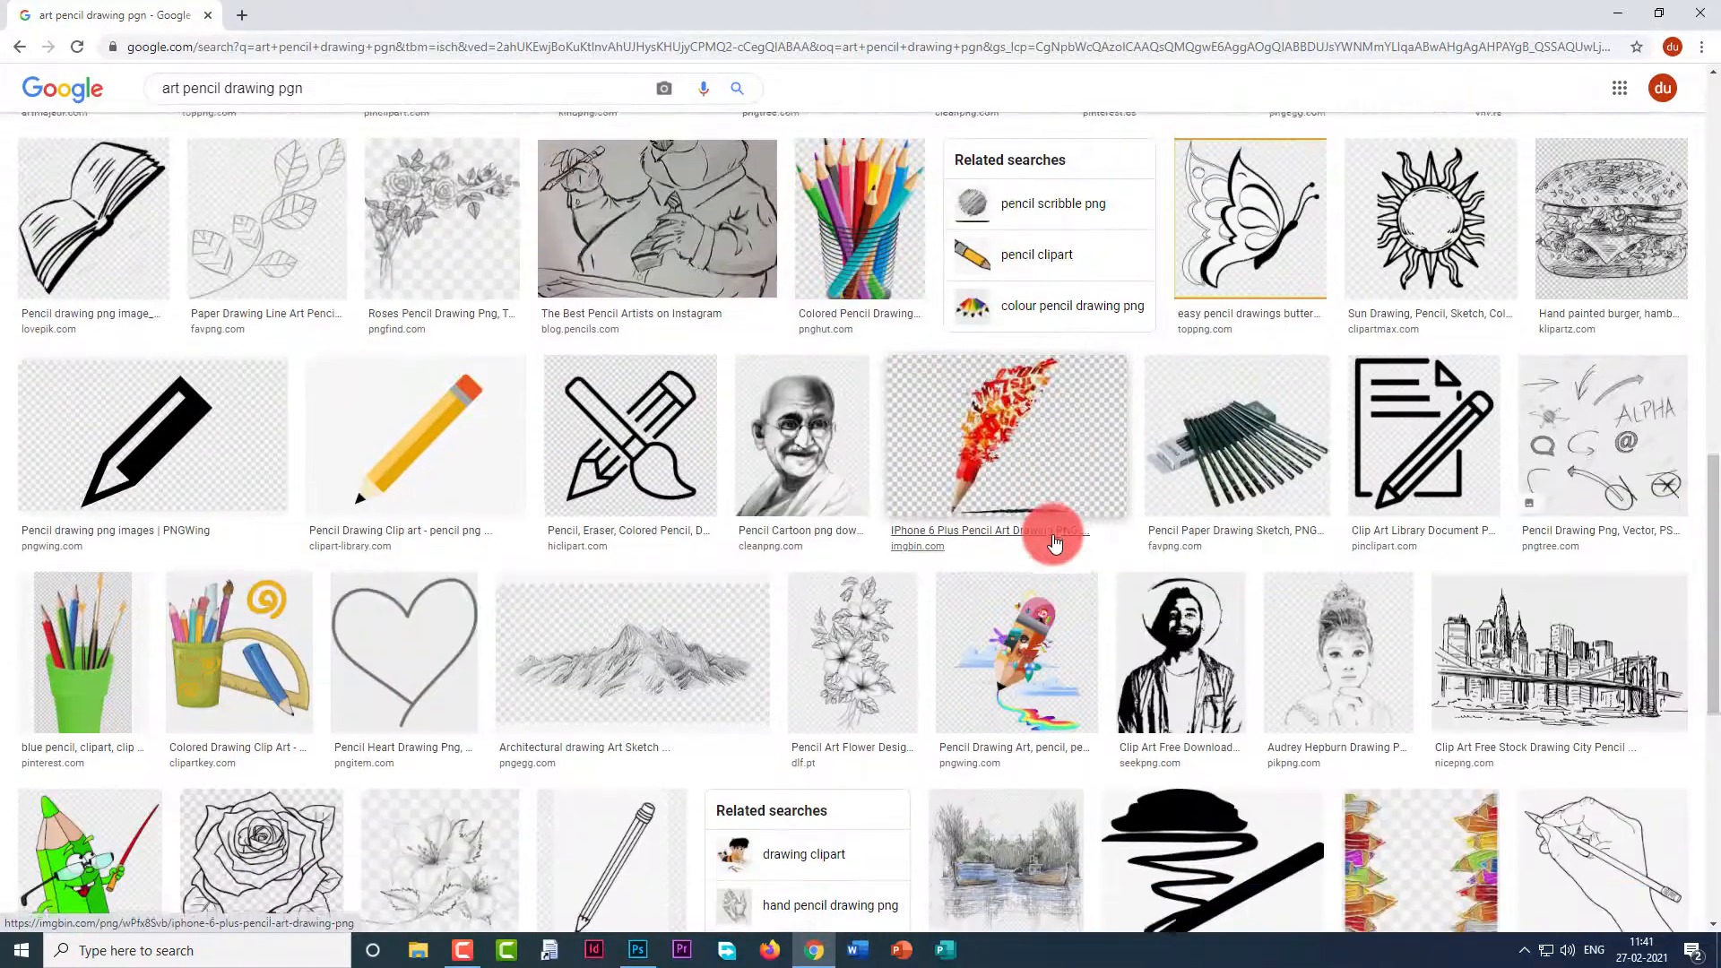
{"action": "scroll", "coordinate": [1054, 543], "scroll_direction": "down", "scroll_amount": 6}
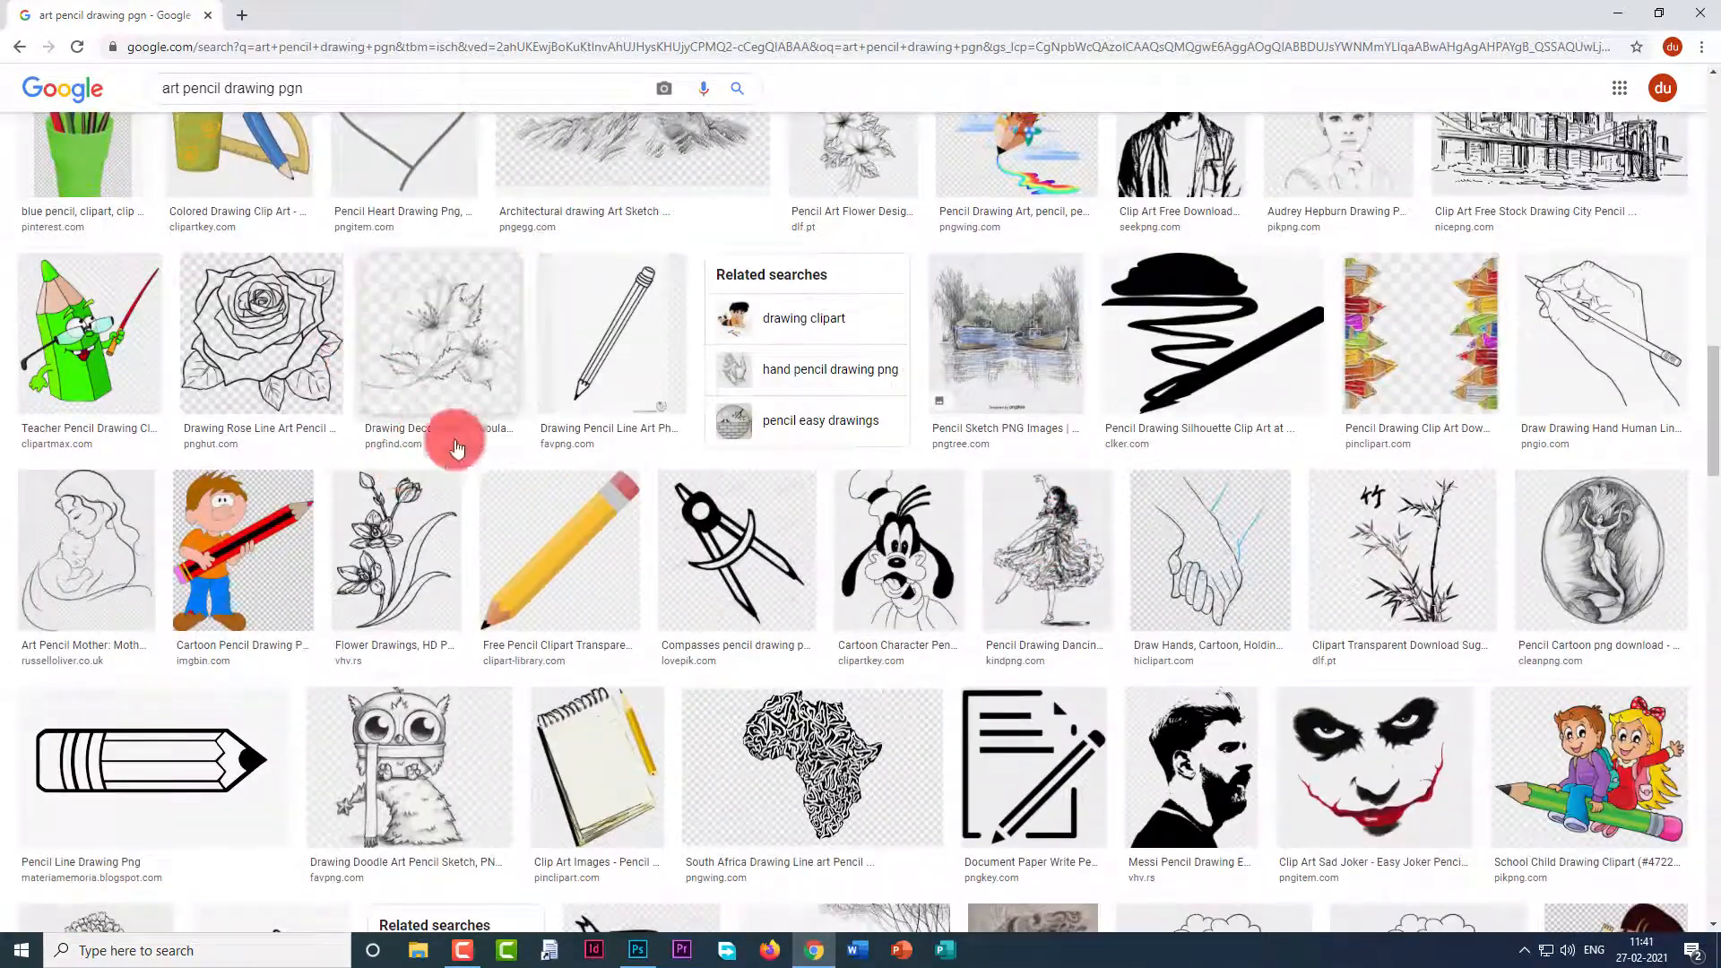
{"action": "scroll", "coordinate": [482, 468], "scroll_direction": "up", "scroll_amount": 6}
{"action": "scroll", "coordinate": [489, 468], "scroll_direction": "down", "scroll_amount": 8}
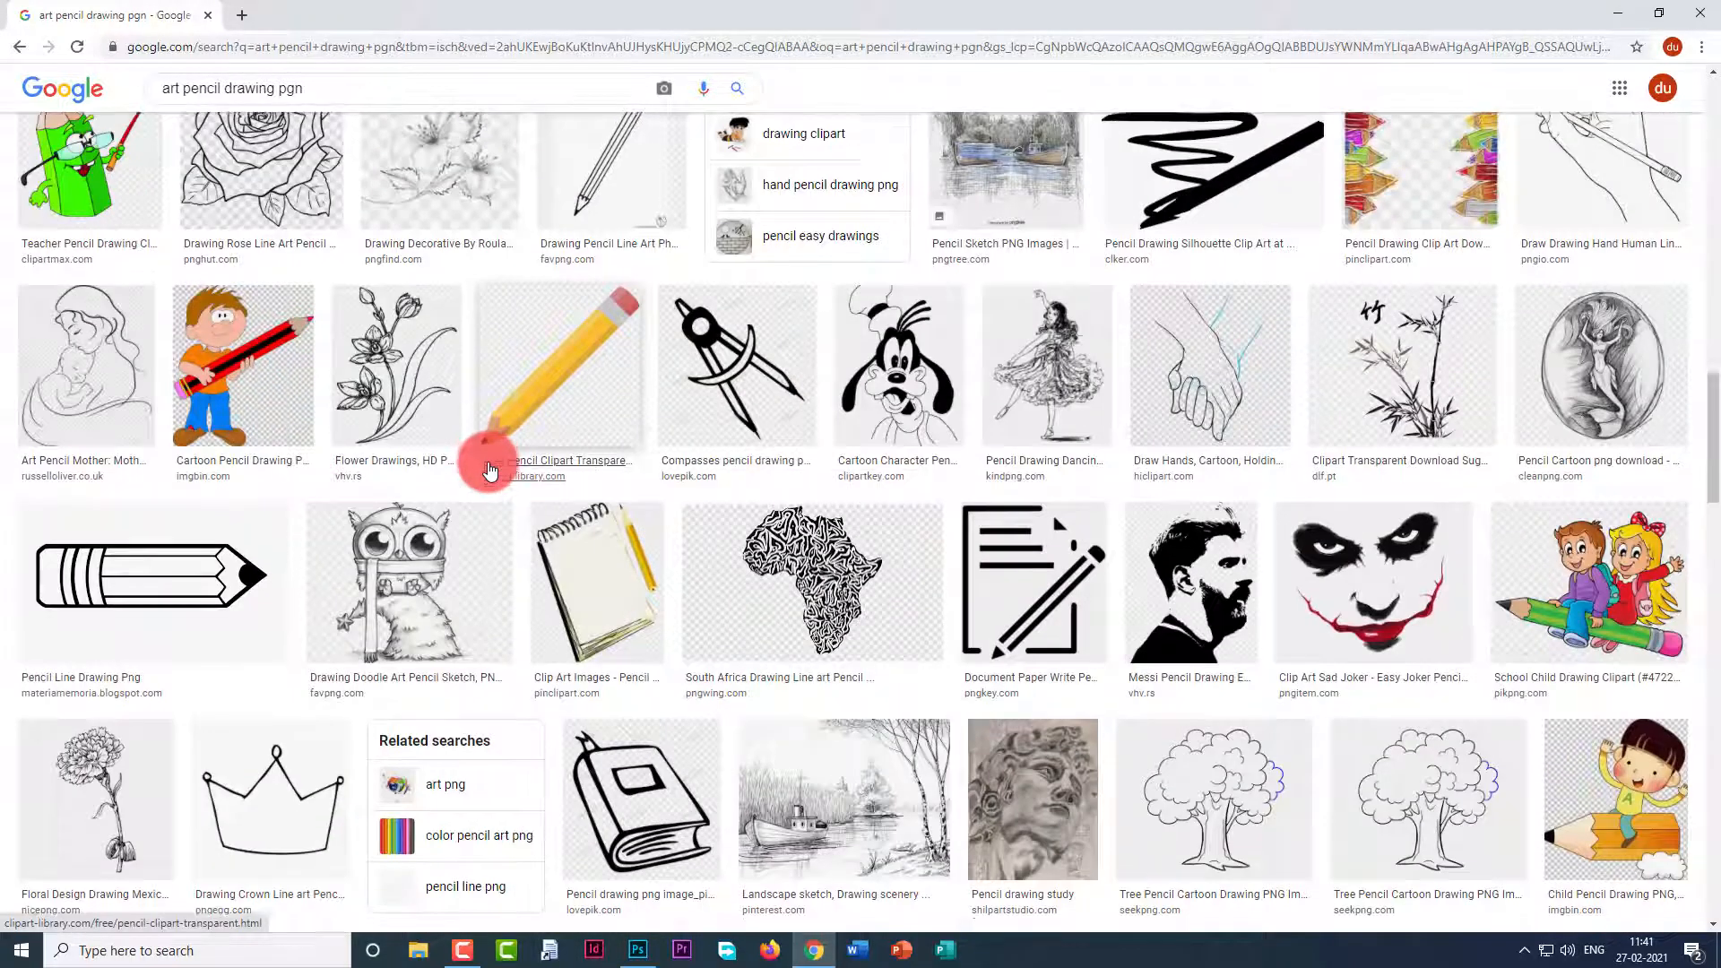
{"action": "scroll", "coordinate": [482, 463], "scroll_direction": "down", "scroll_amount": 1}
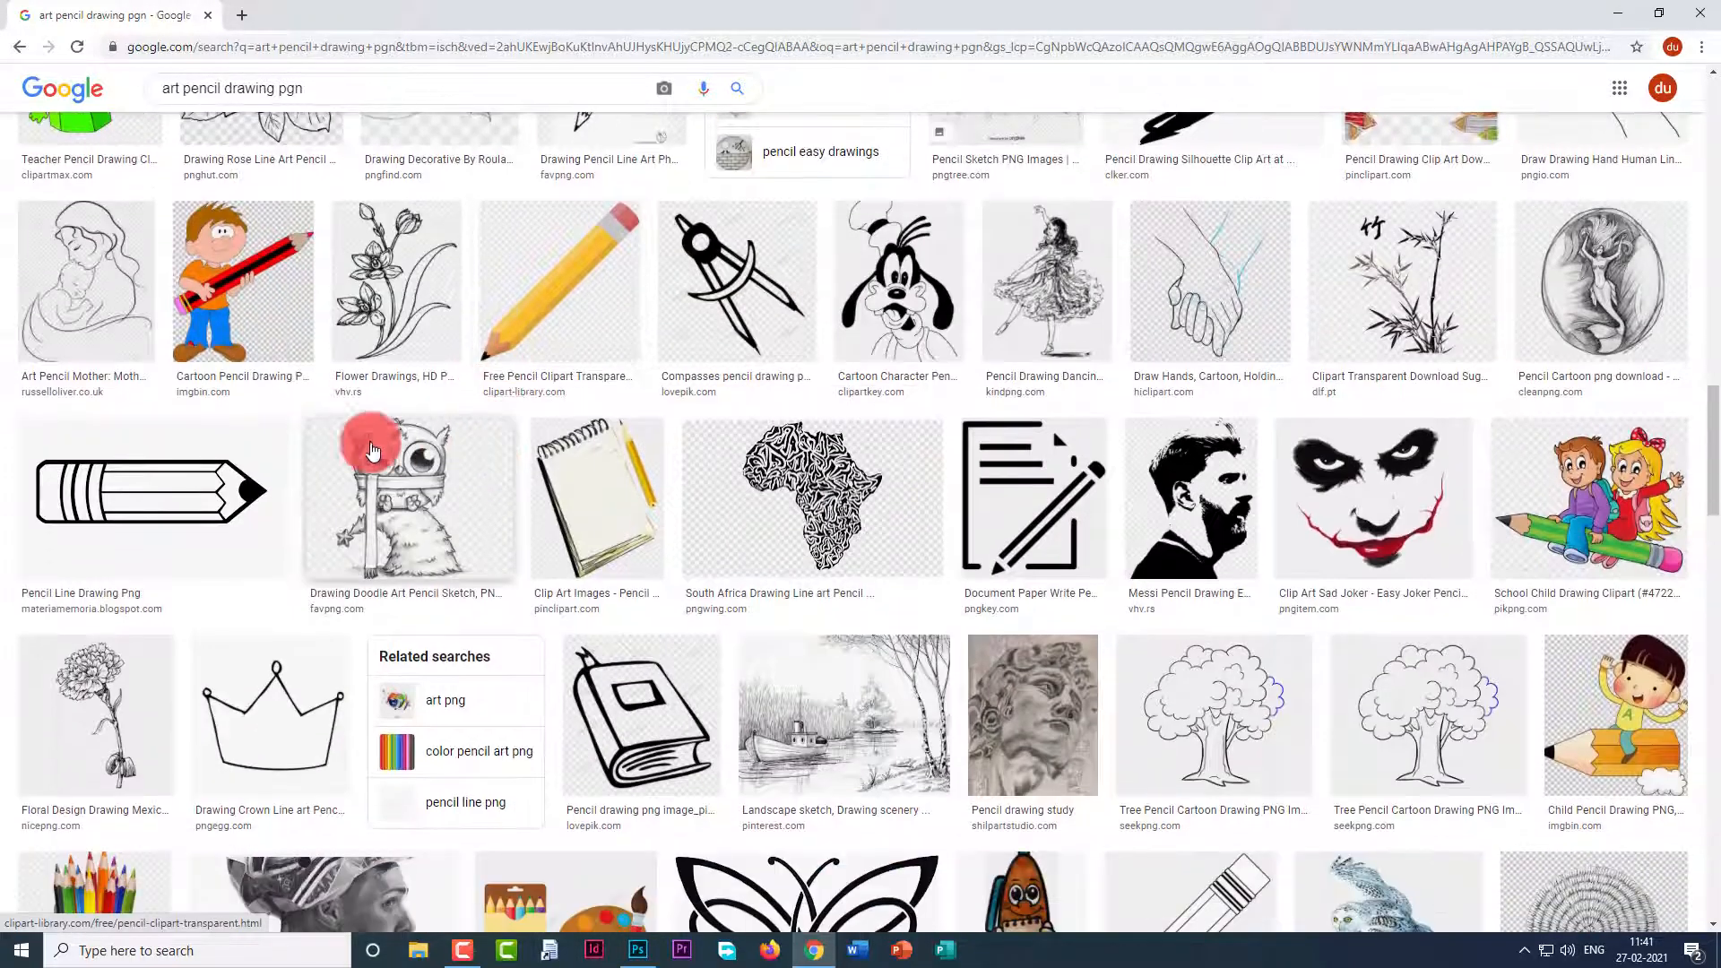
{"action": "left_click", "coordinate": [93, 291]}
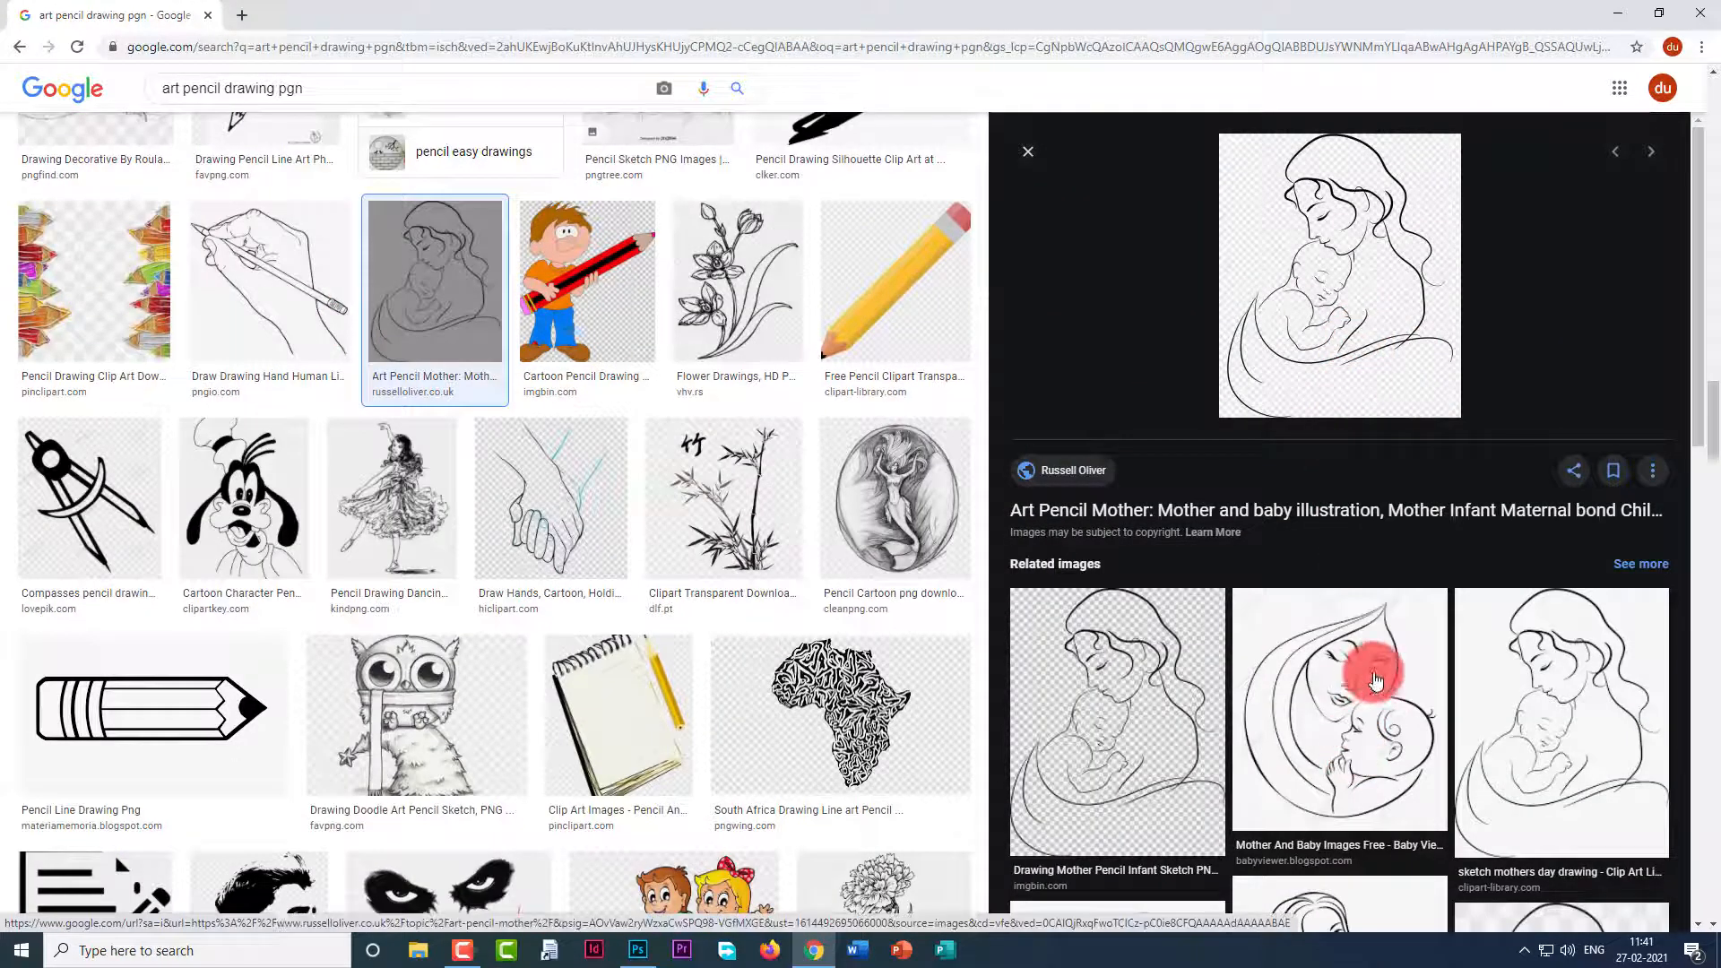
{"action": "left_click", "coordinate": [1336, 703]}
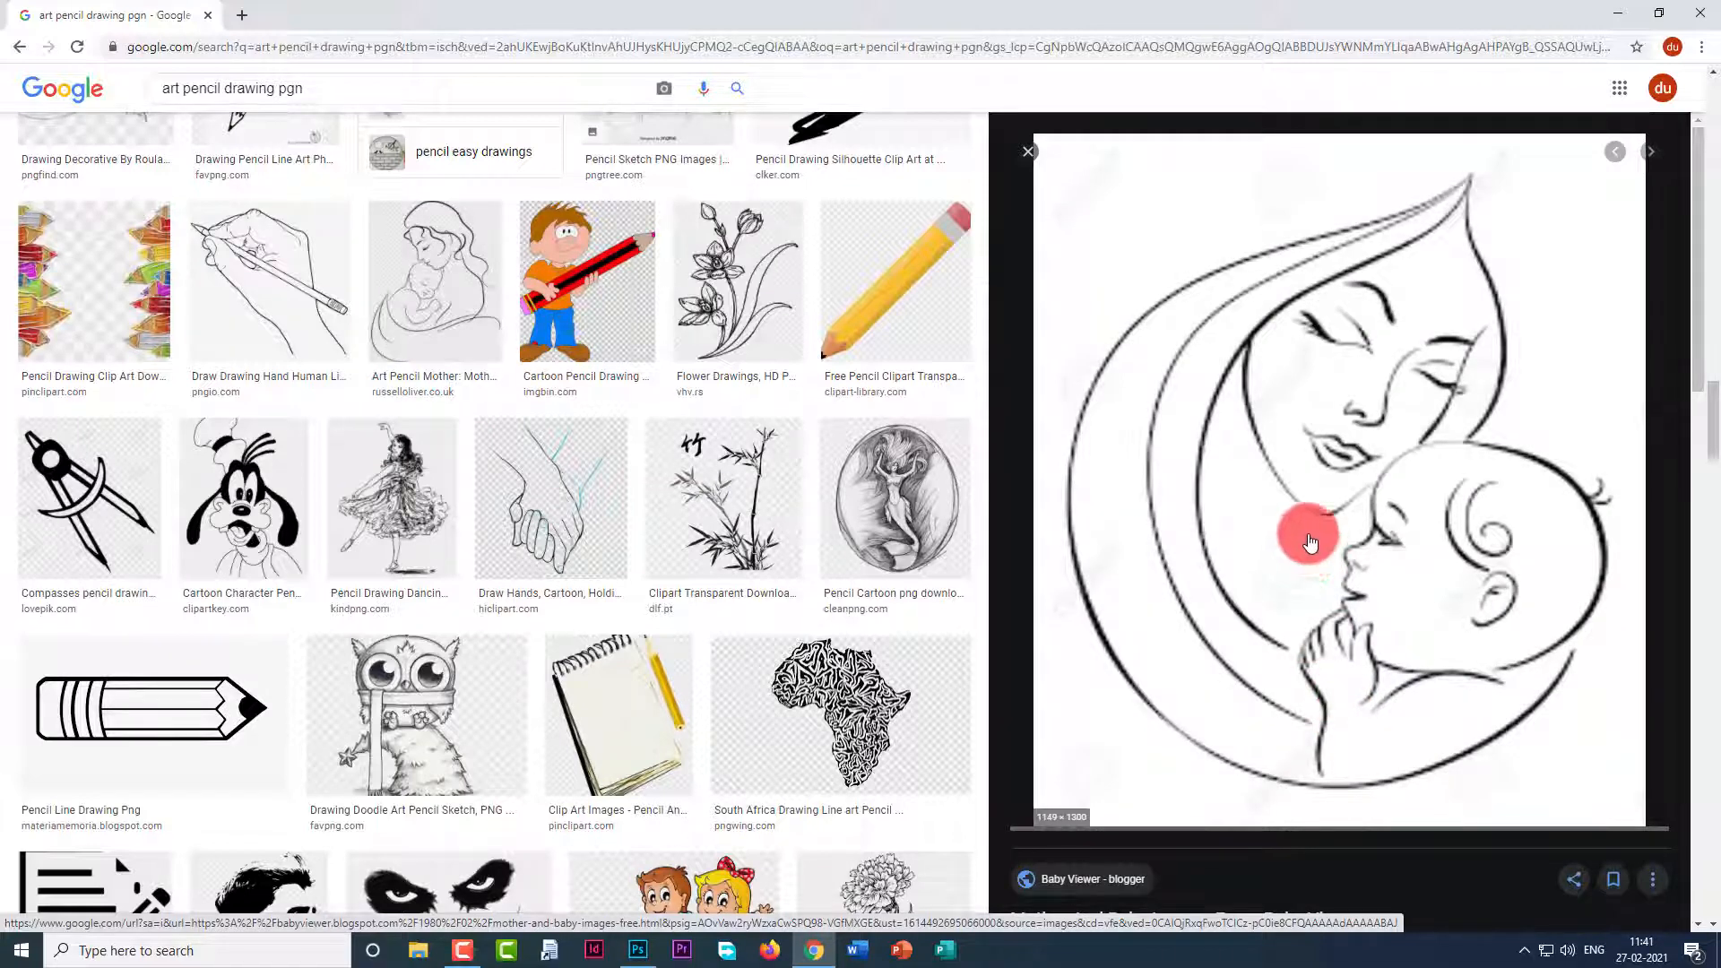
Reduce the browser and Photoshop windows, save the mother-and-baby drawing onto the desktop, and return to a maximised Photoshop.
{"action": "left_click", "coordinate": [1659, 12]}
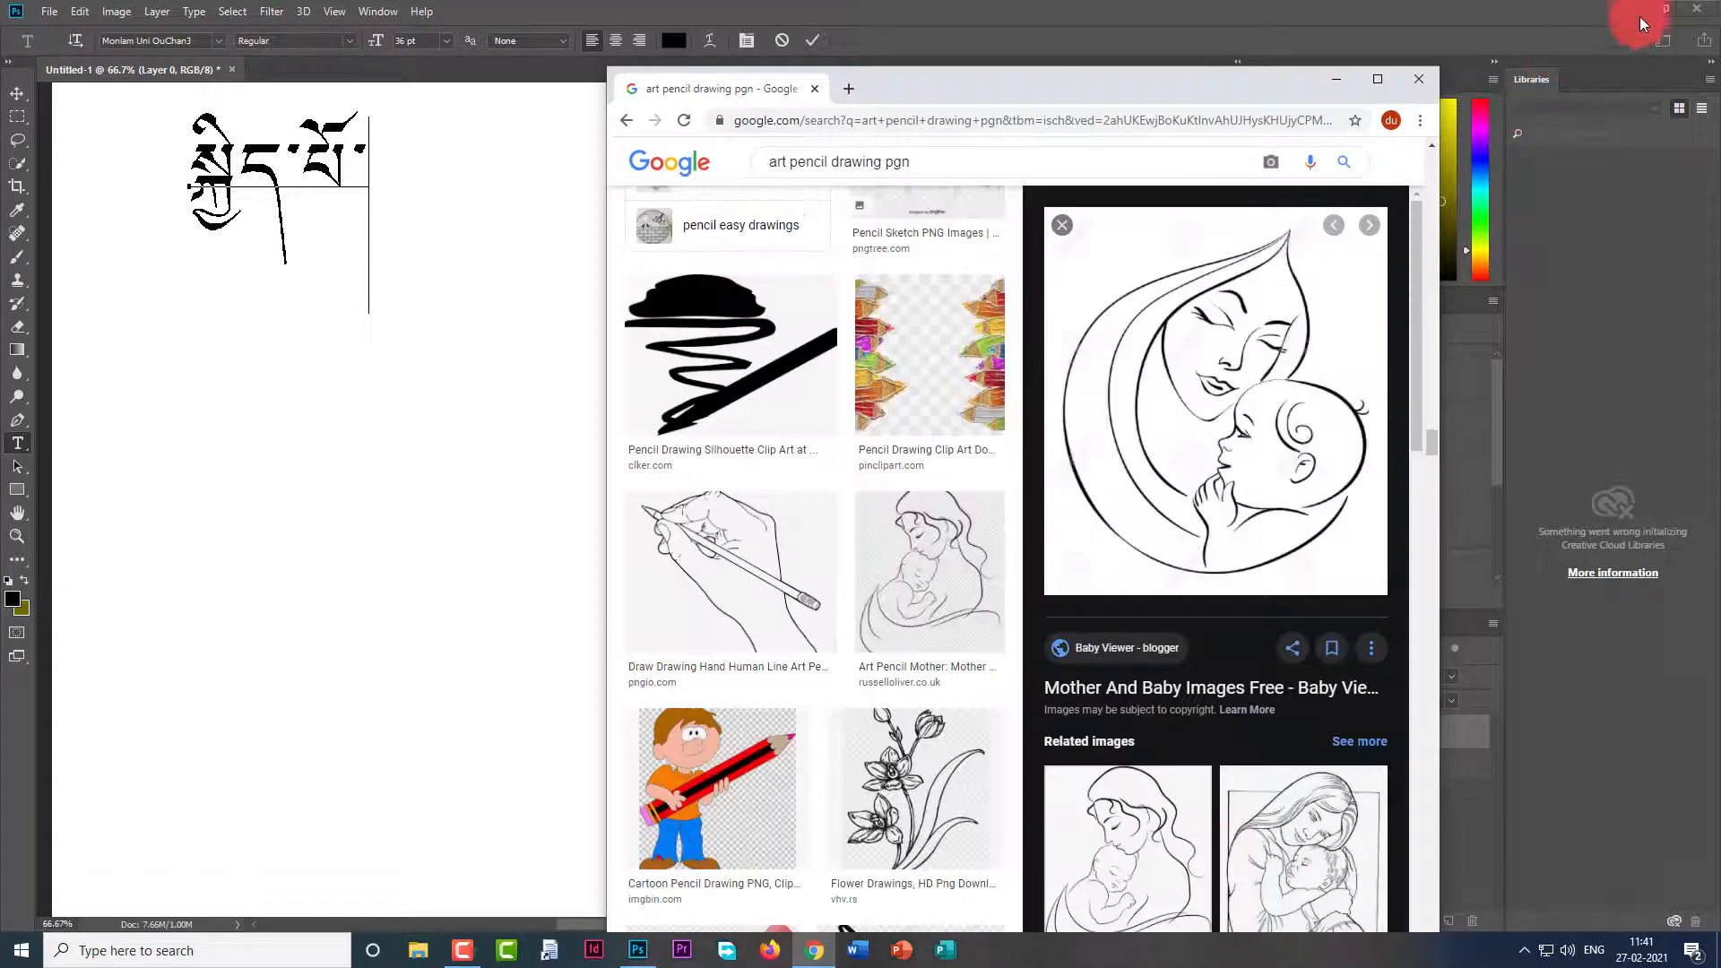
{"action": "left_click", "coordinate": [1664, 9]}
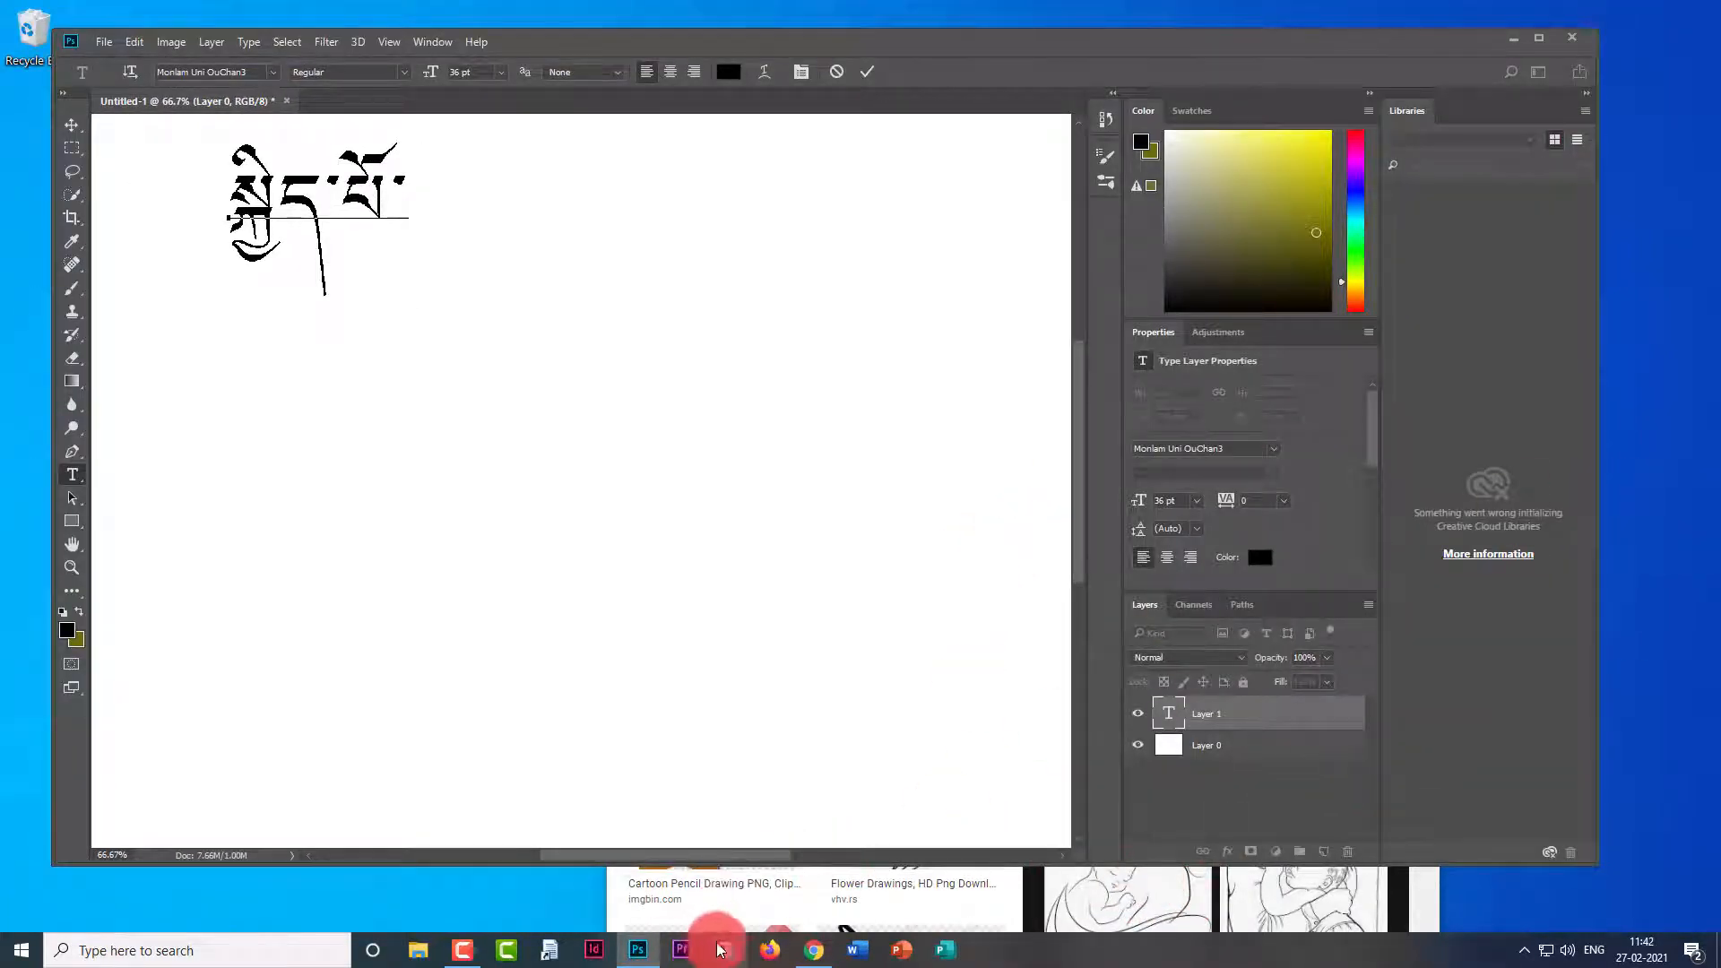
{"action": "left_click", "coordinate": [816, 955]}
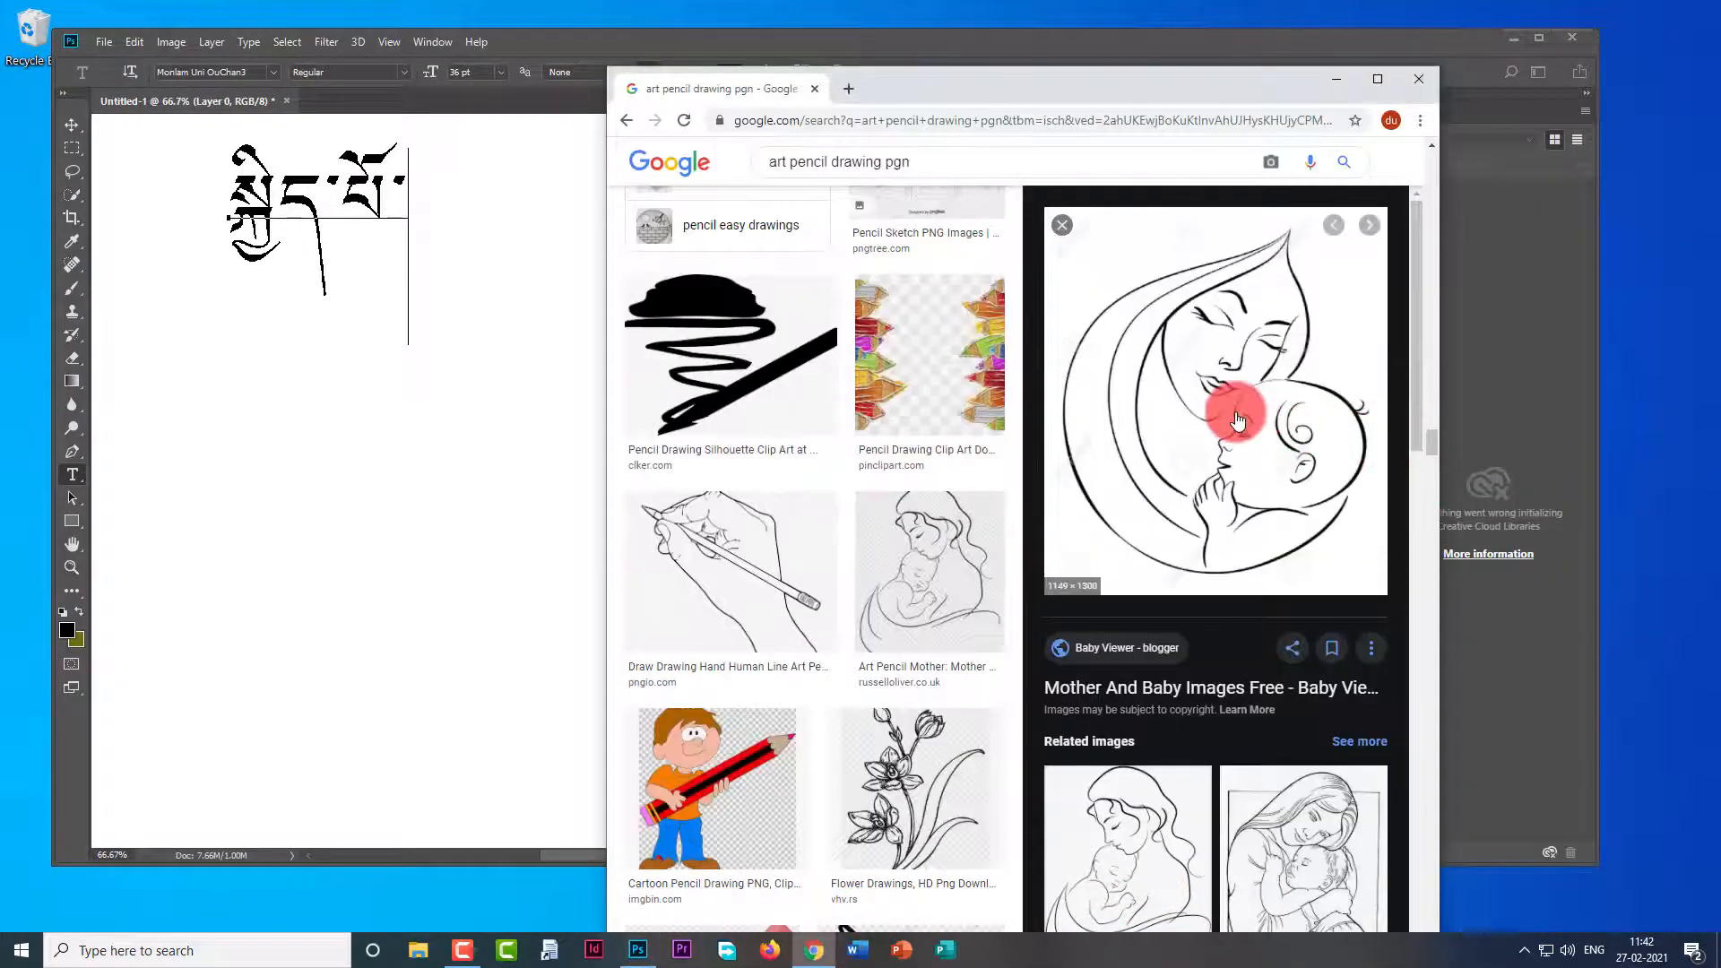
{"action": "left_click_drag", "start_coordinate": [1315, 510], "coordinate": [1680, 558]}
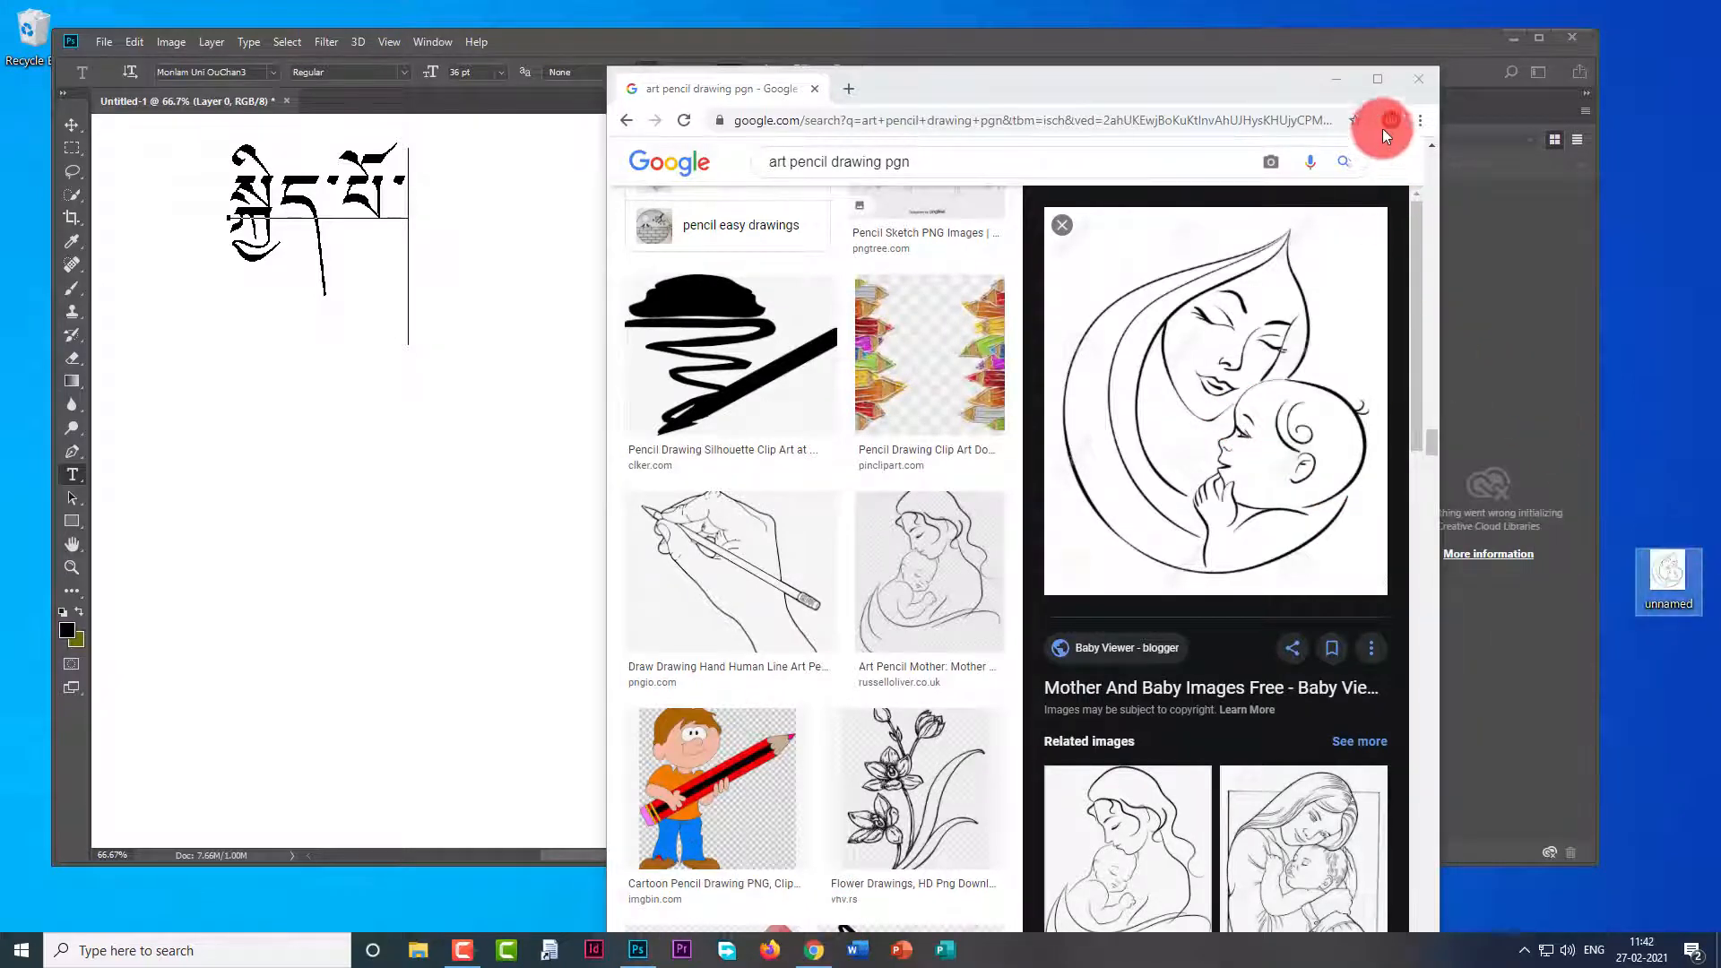
{"action": "left_click", "coordinate": [1327, 39]}
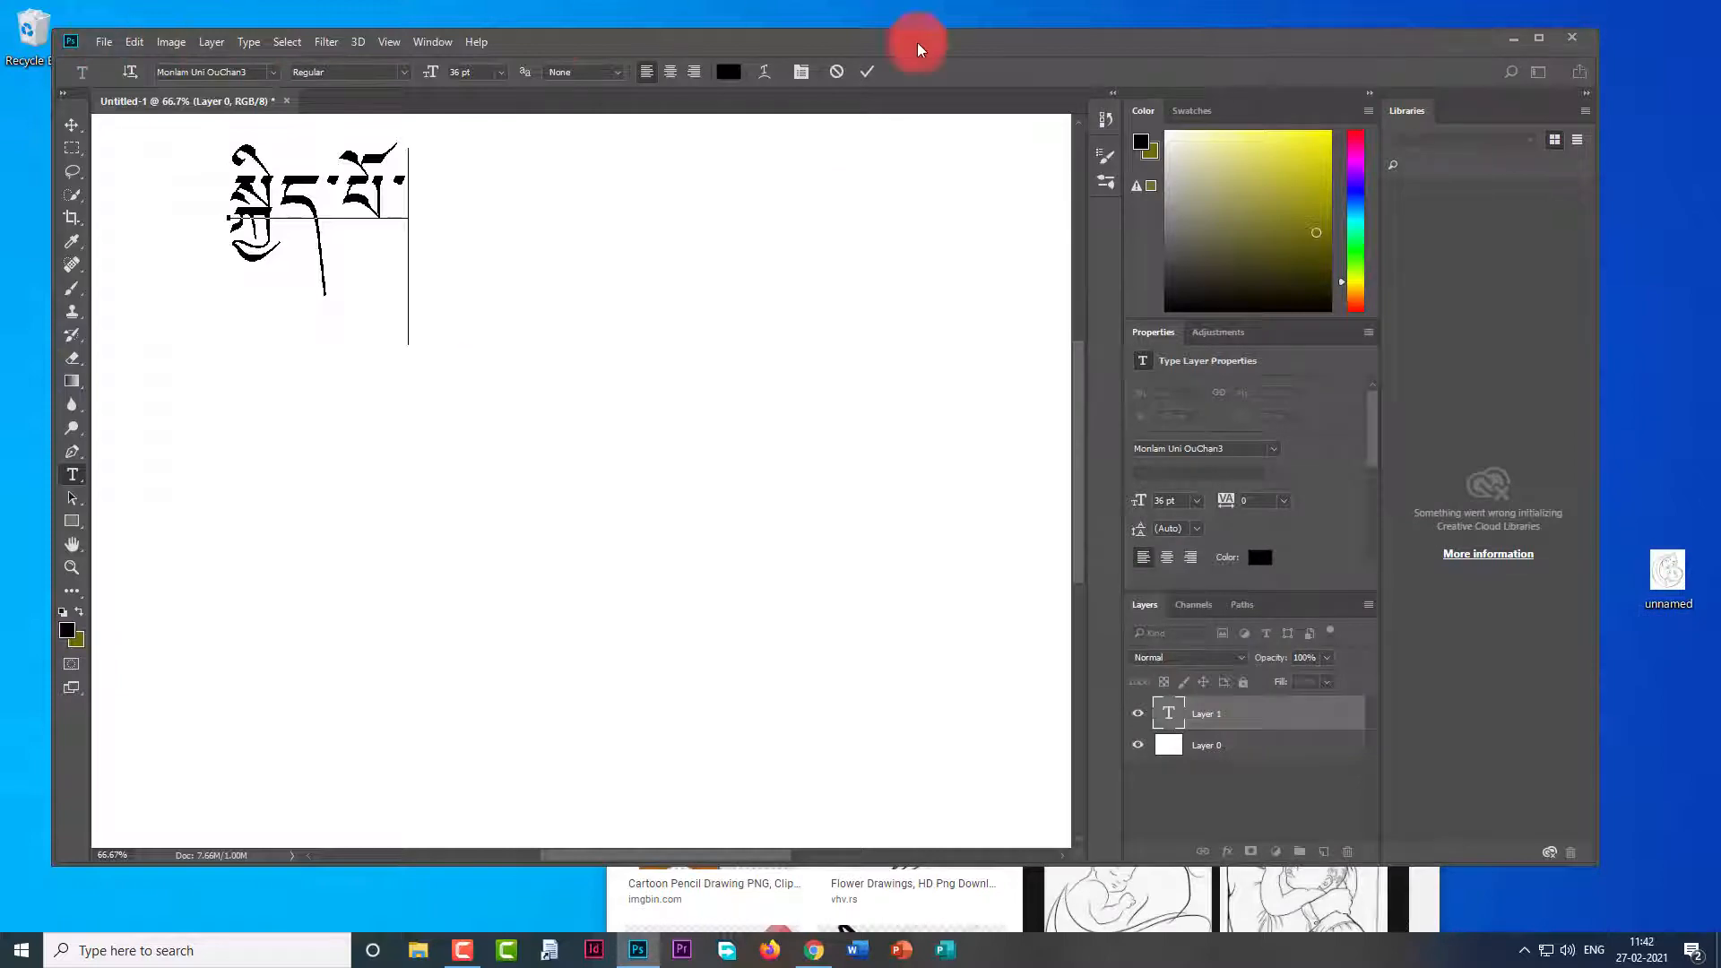
{"action": "left_click", "coordinate": [1538, 37]}
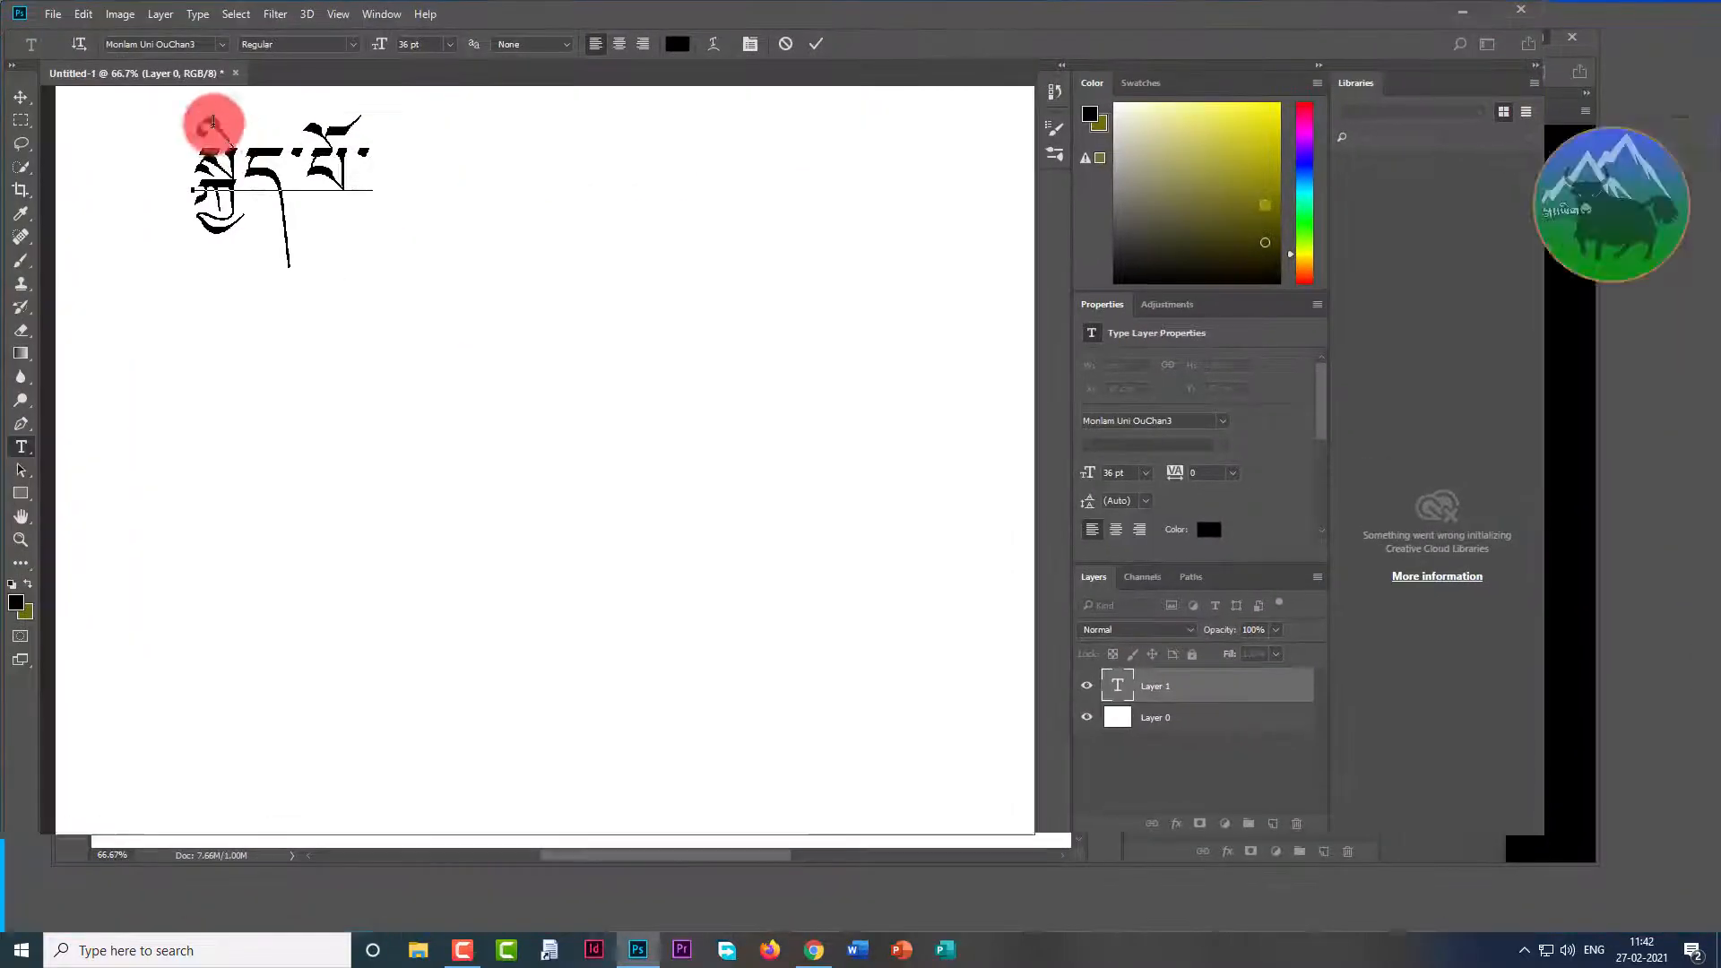
Finish editing the Tibetan text and open the image file unnamed from the Desktop.
{"action": "left_click", "coordinate": [81, 18]}
{"action": "left_click", "coordinate": [47, 11]}
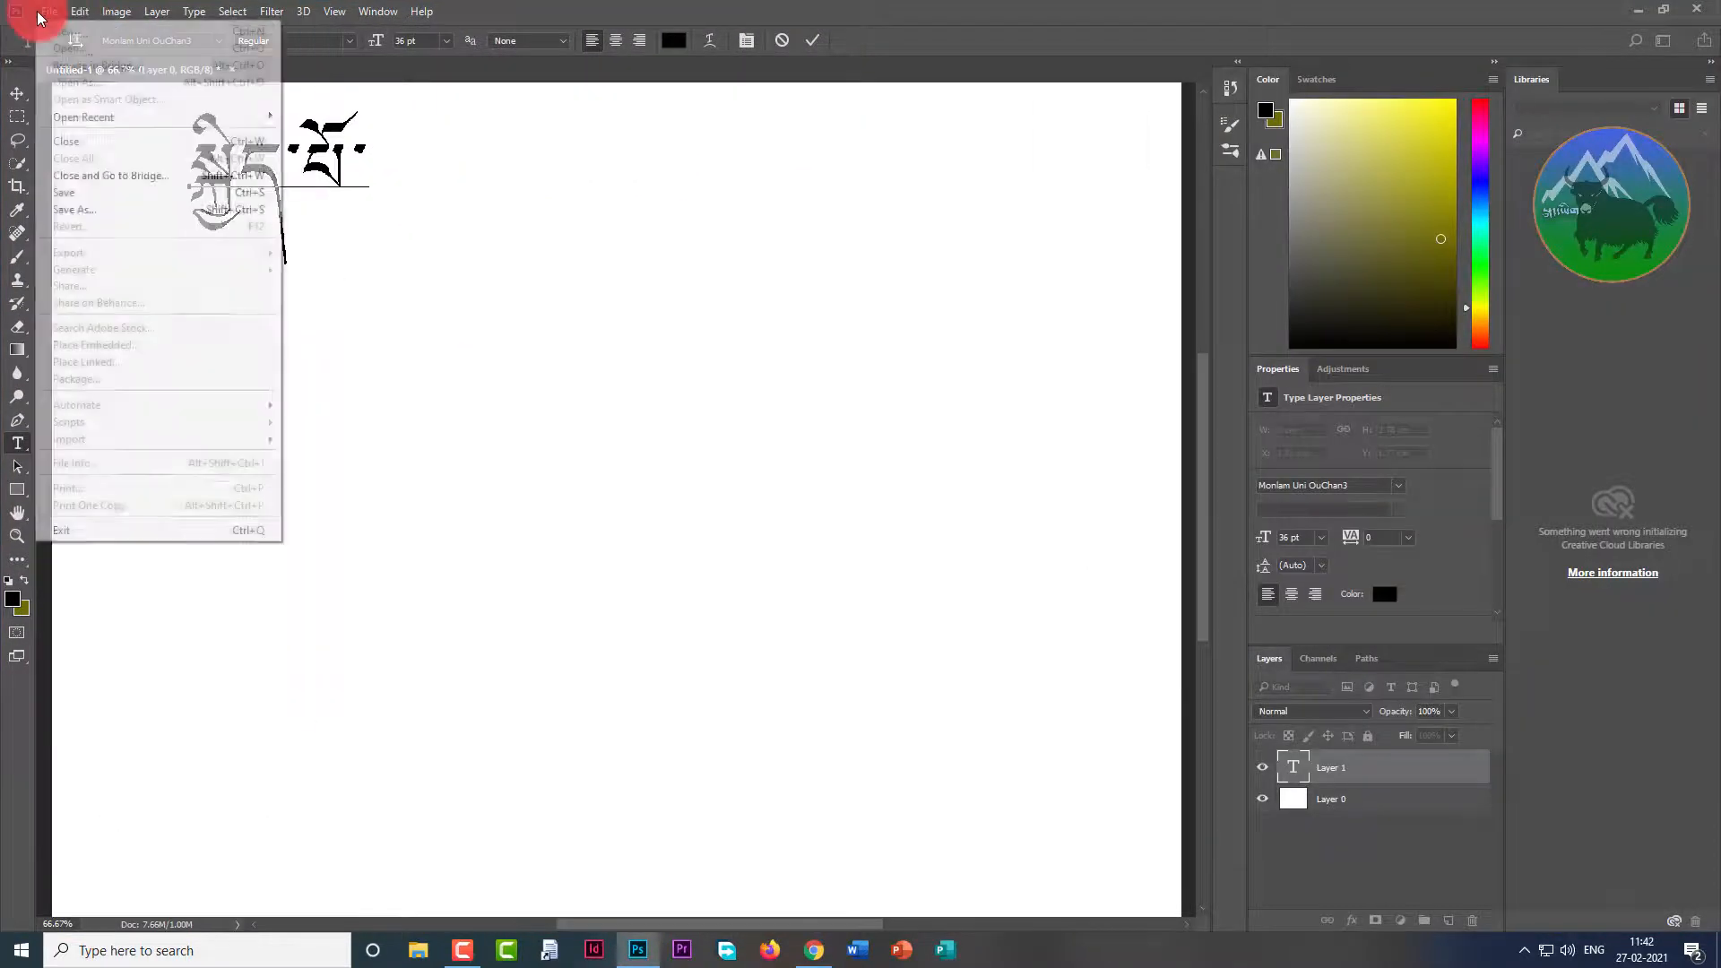
{"action": "left_click", "coordinate": [63, 12]}
{"action": "left_click", "coordinate": [63, 13]}
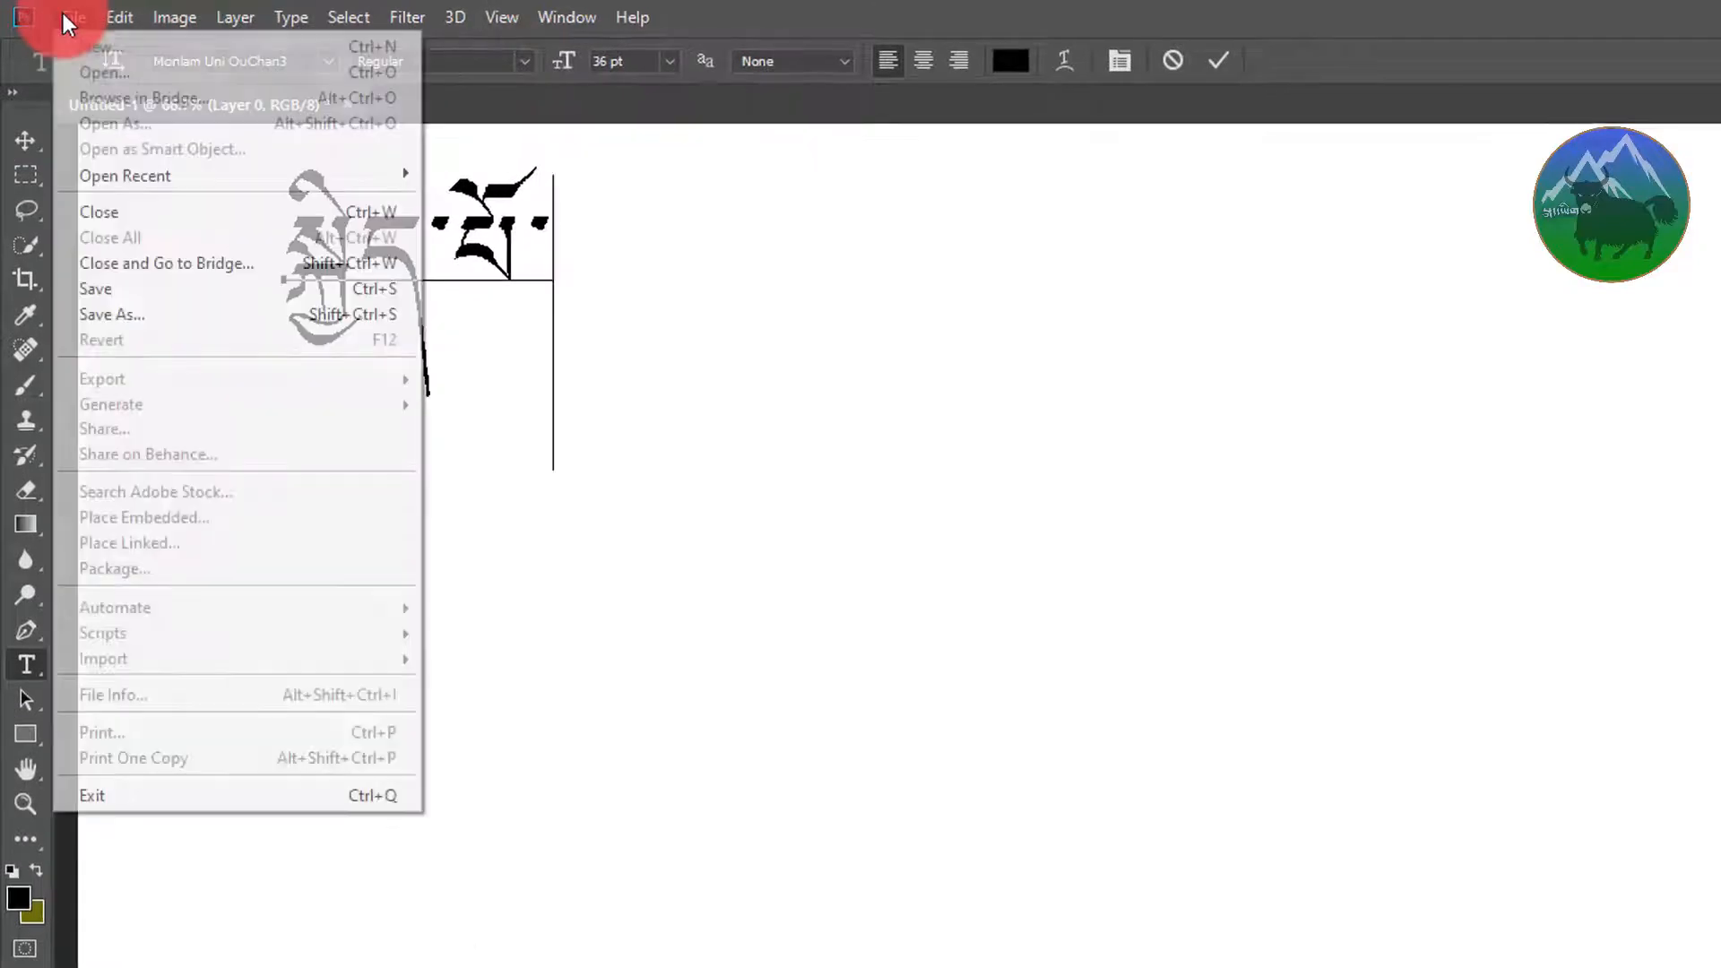
{"action": "left_click", "coordinate": [801, 294]}
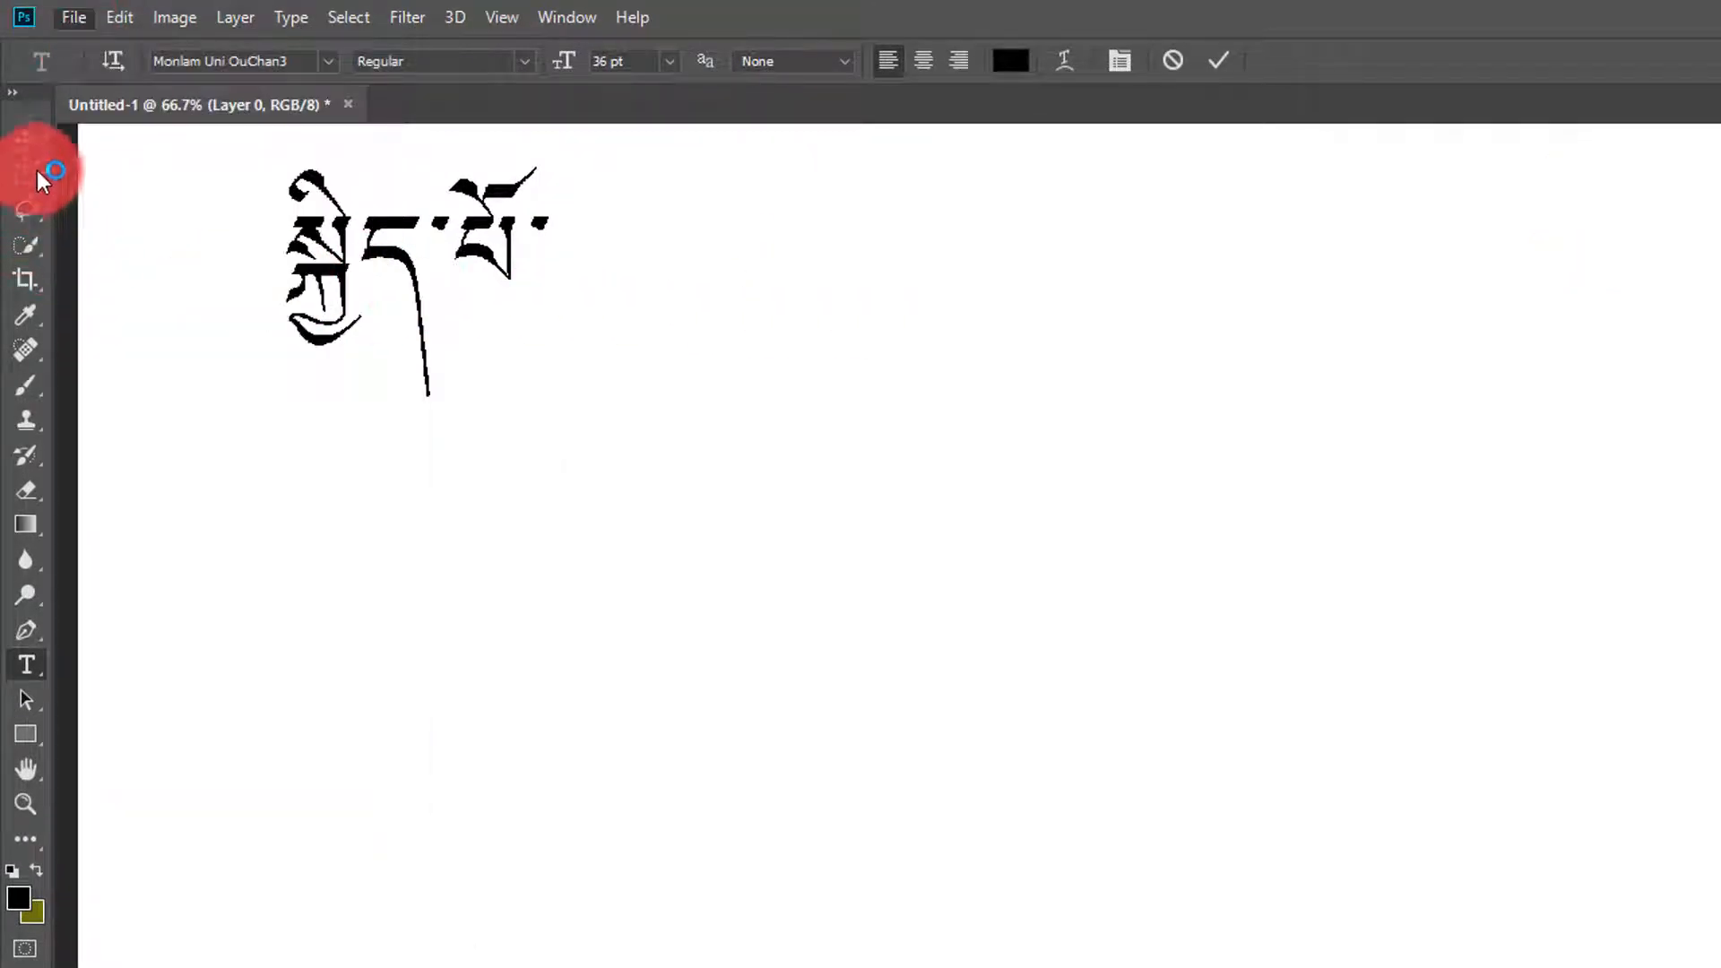
{"action": "left_click", "coordinate": [26, 141]}
{"action": "left_click", "coordinate": [66, 13]}
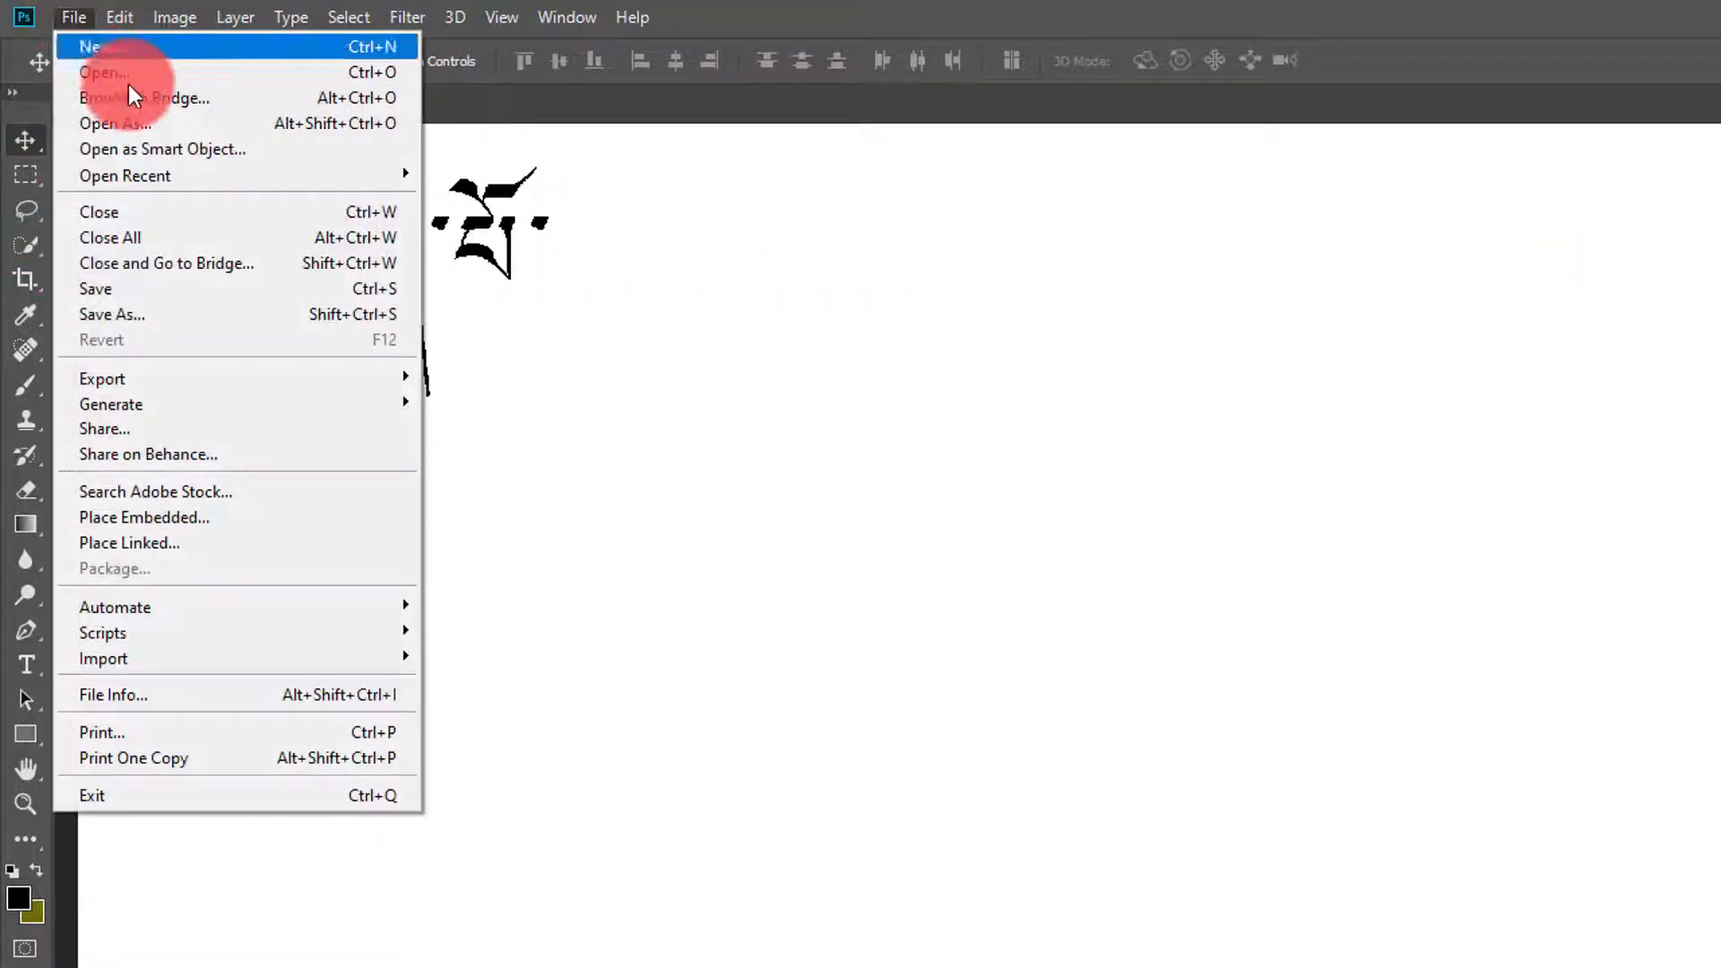
{"action": "left_click", "coordinate": [155, 77]}
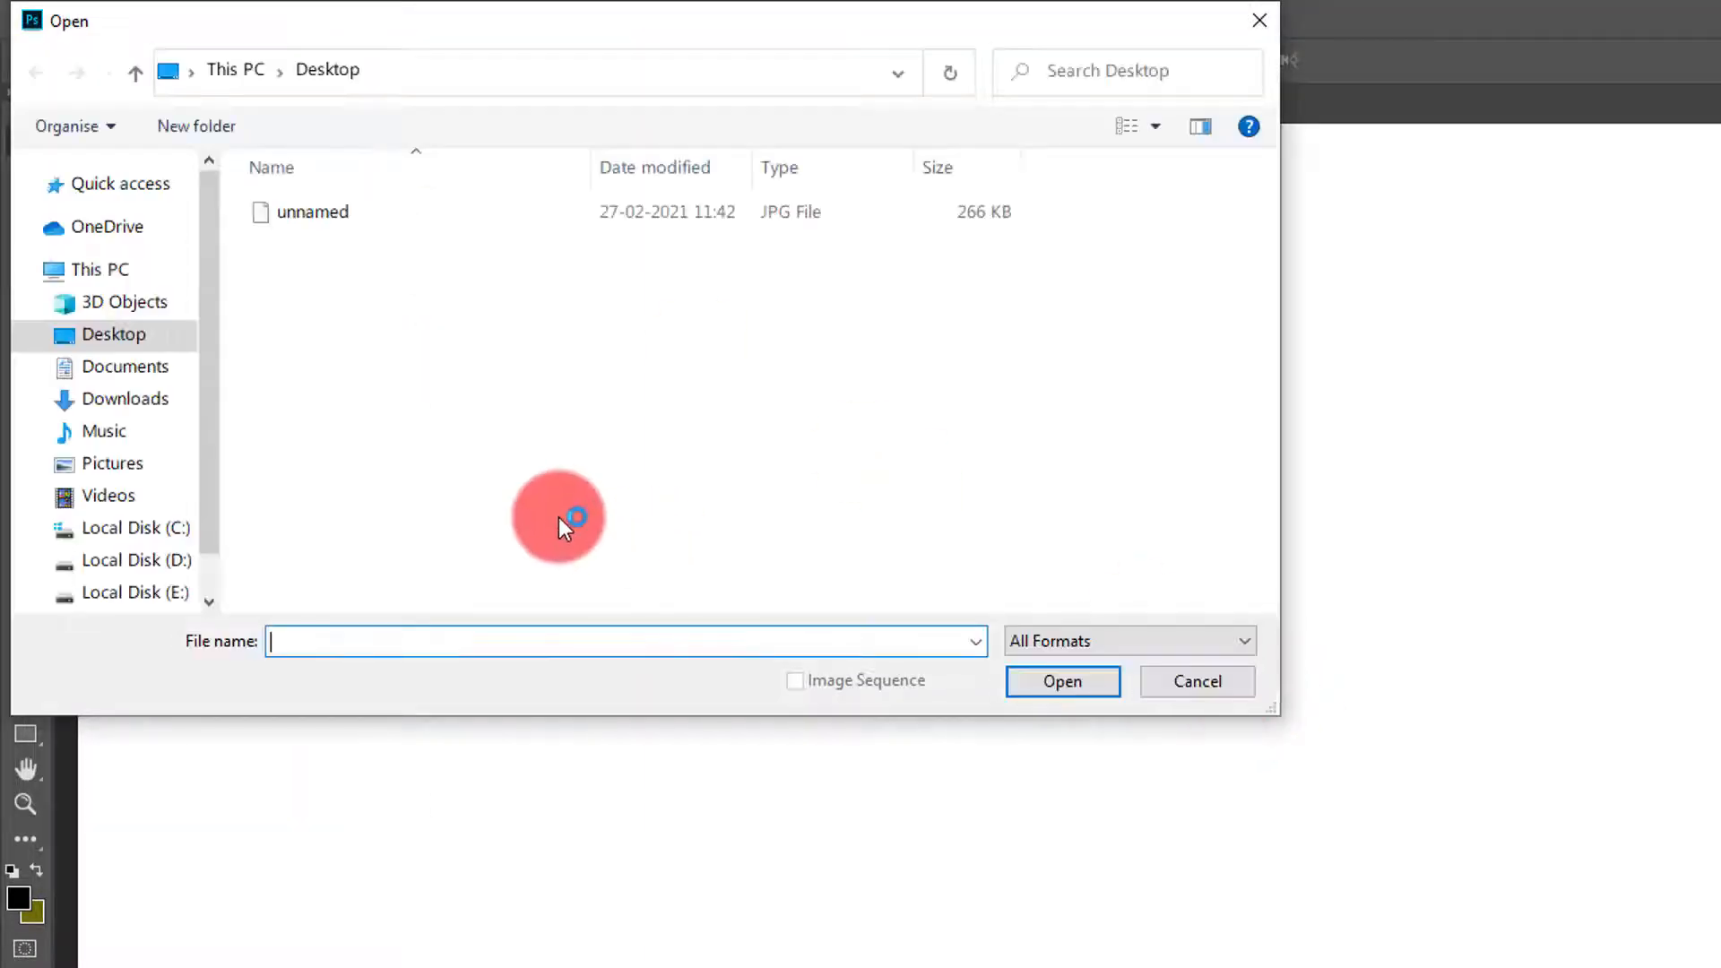
{"action": "left_click", "coordinate": [330, 217]}
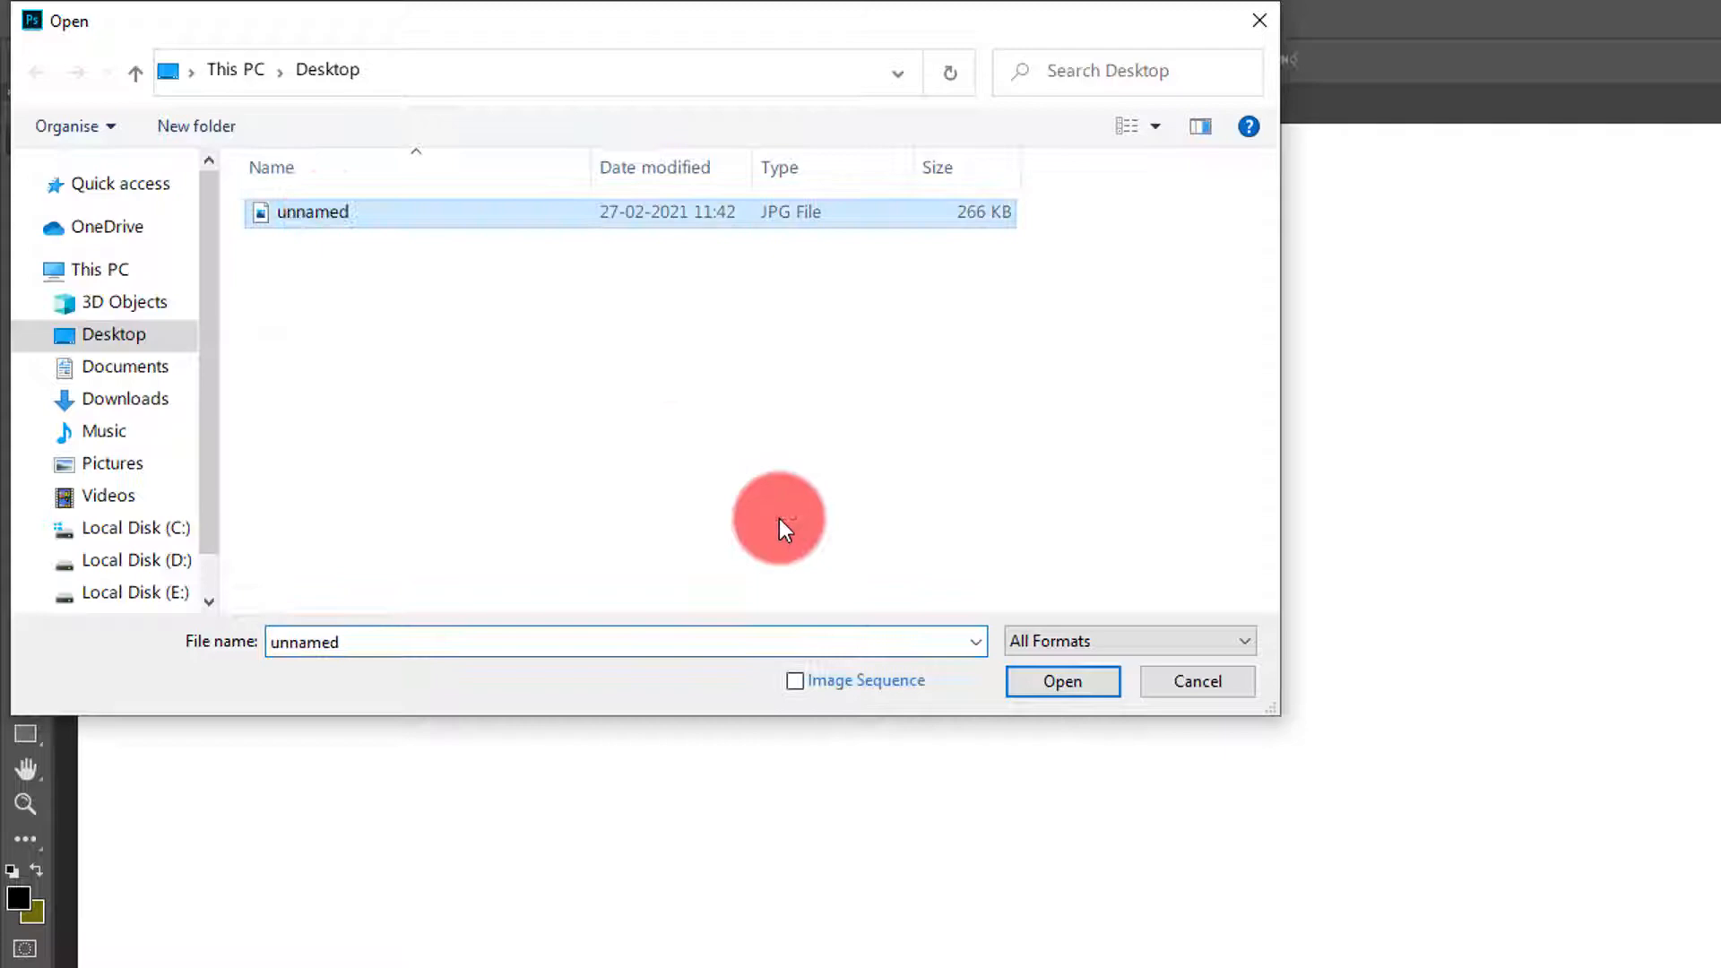
{"action": "left_click", "coordinate": [1067, 695]}
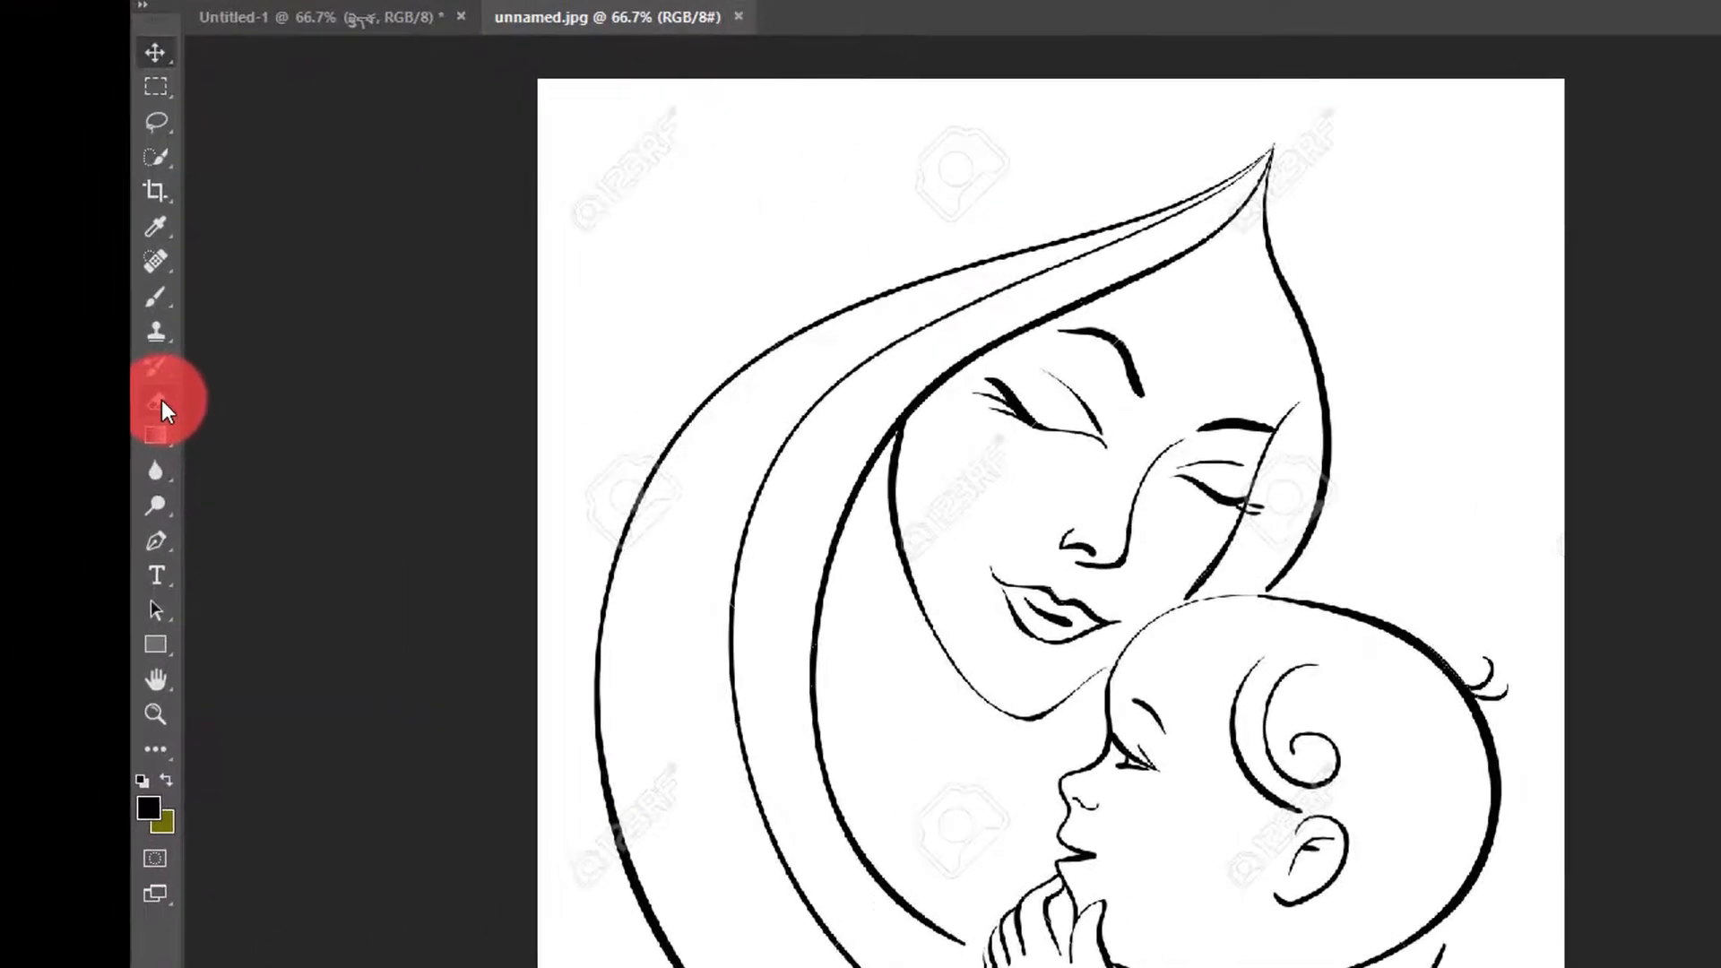
Erase the white background of the mother-and-baby drawing with the Magic Eraser at tolerance 32.
{"action": "right_click", "coordinate": [20, 325]}
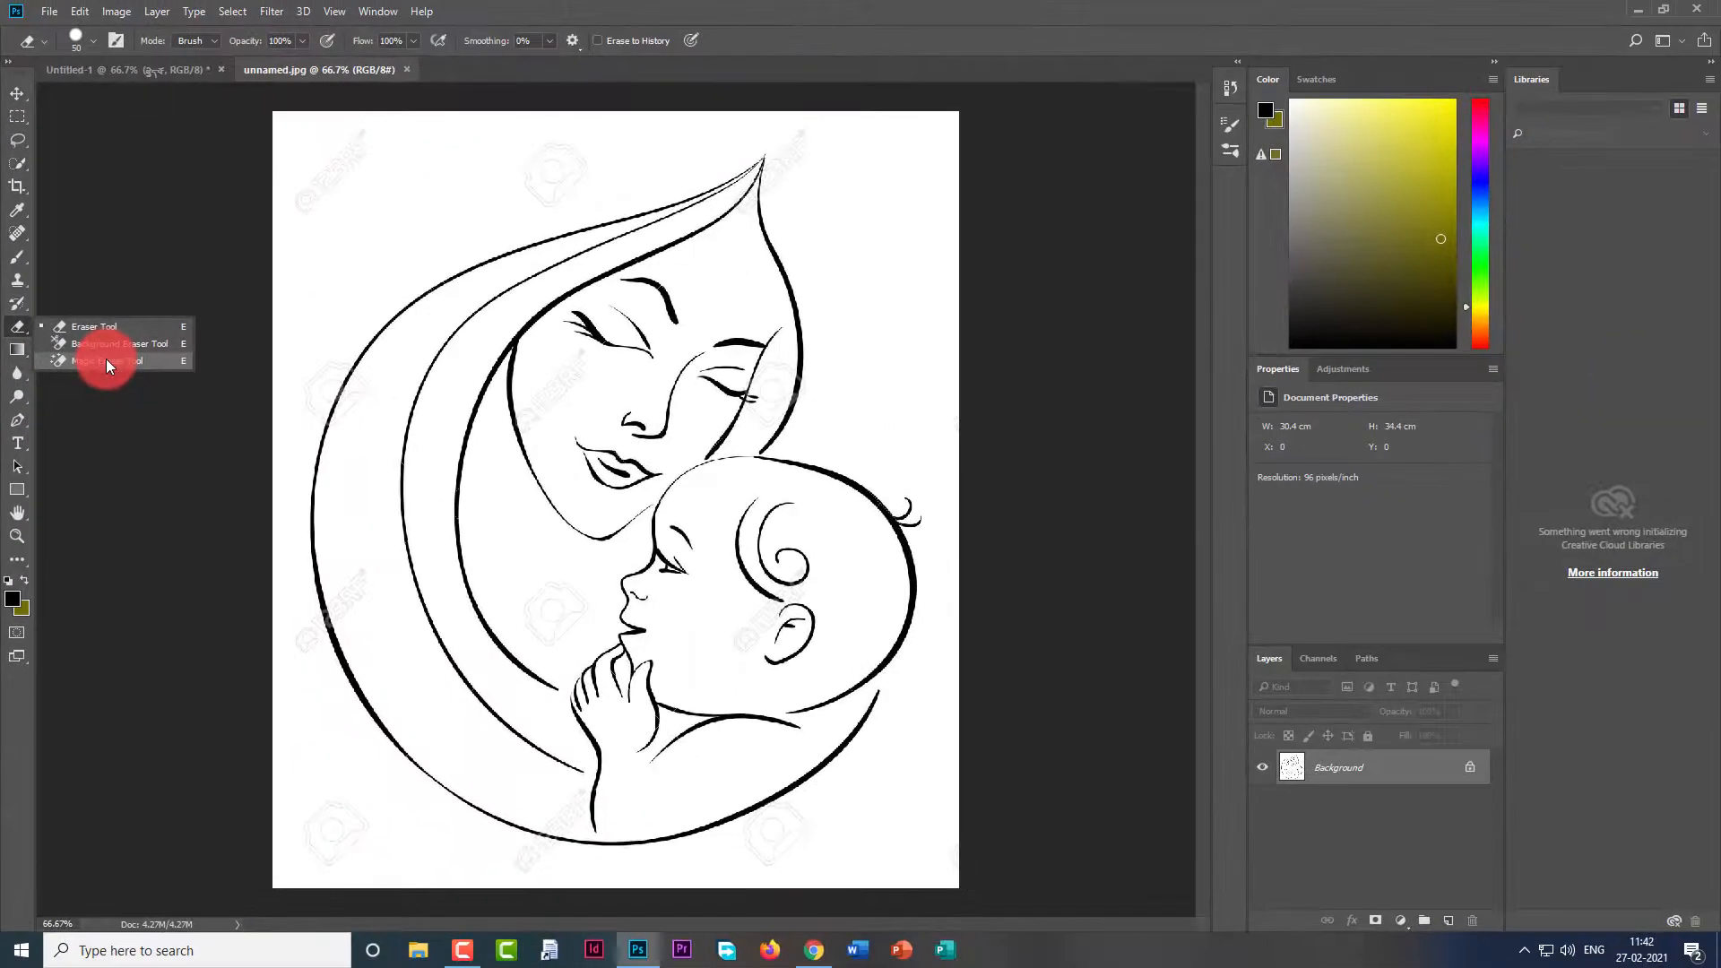
{"action": "left_click", "coordinate": [106, 359]}
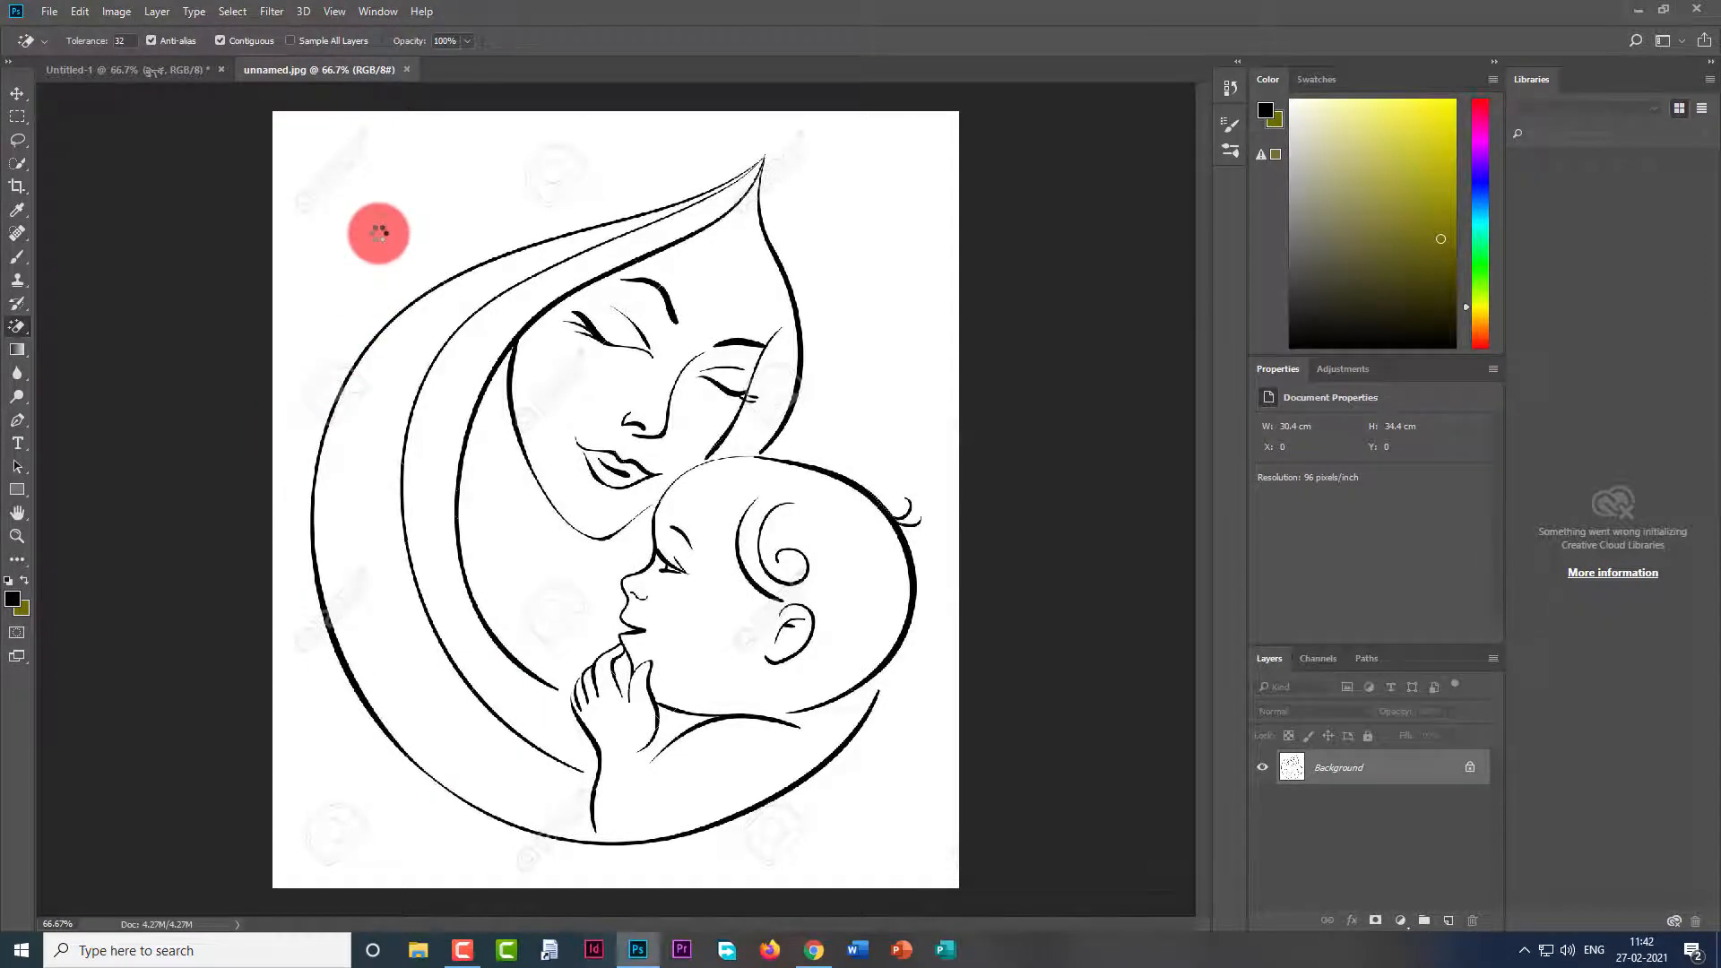
{"action": "left_click", "coordinate": [378, 234]}
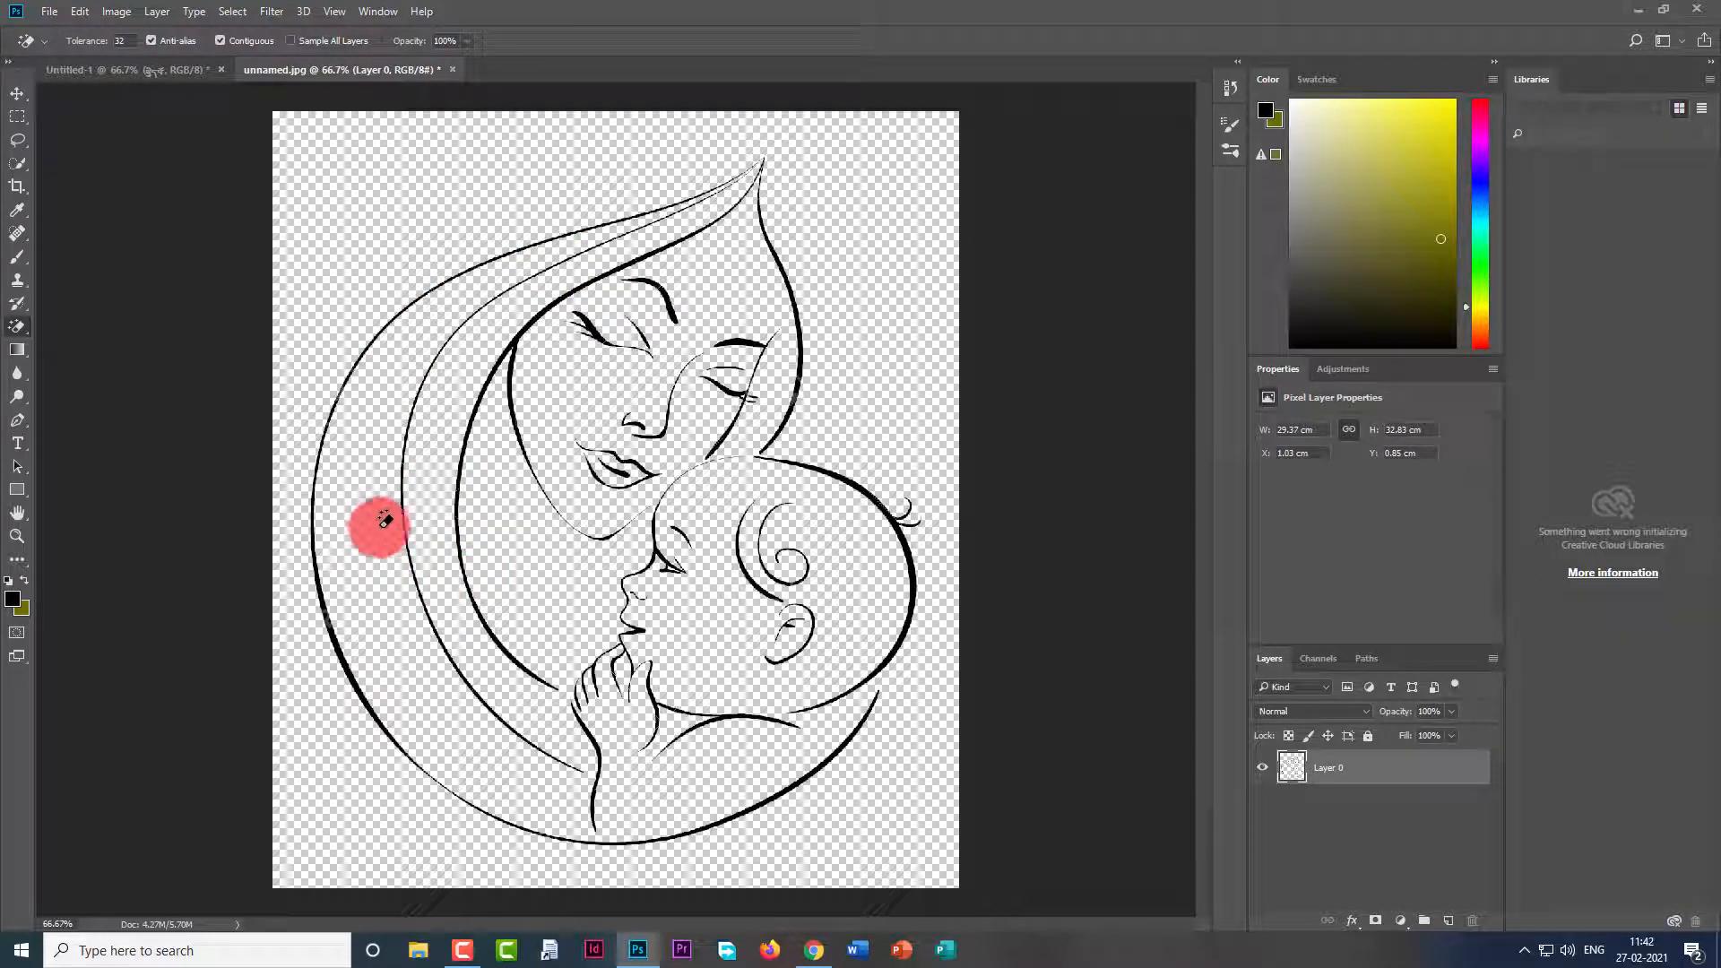
Define the transparent mother-and-baby drawing as a brush preset named 12.
{"action": "left_click", "coordinate": [18, 95]}
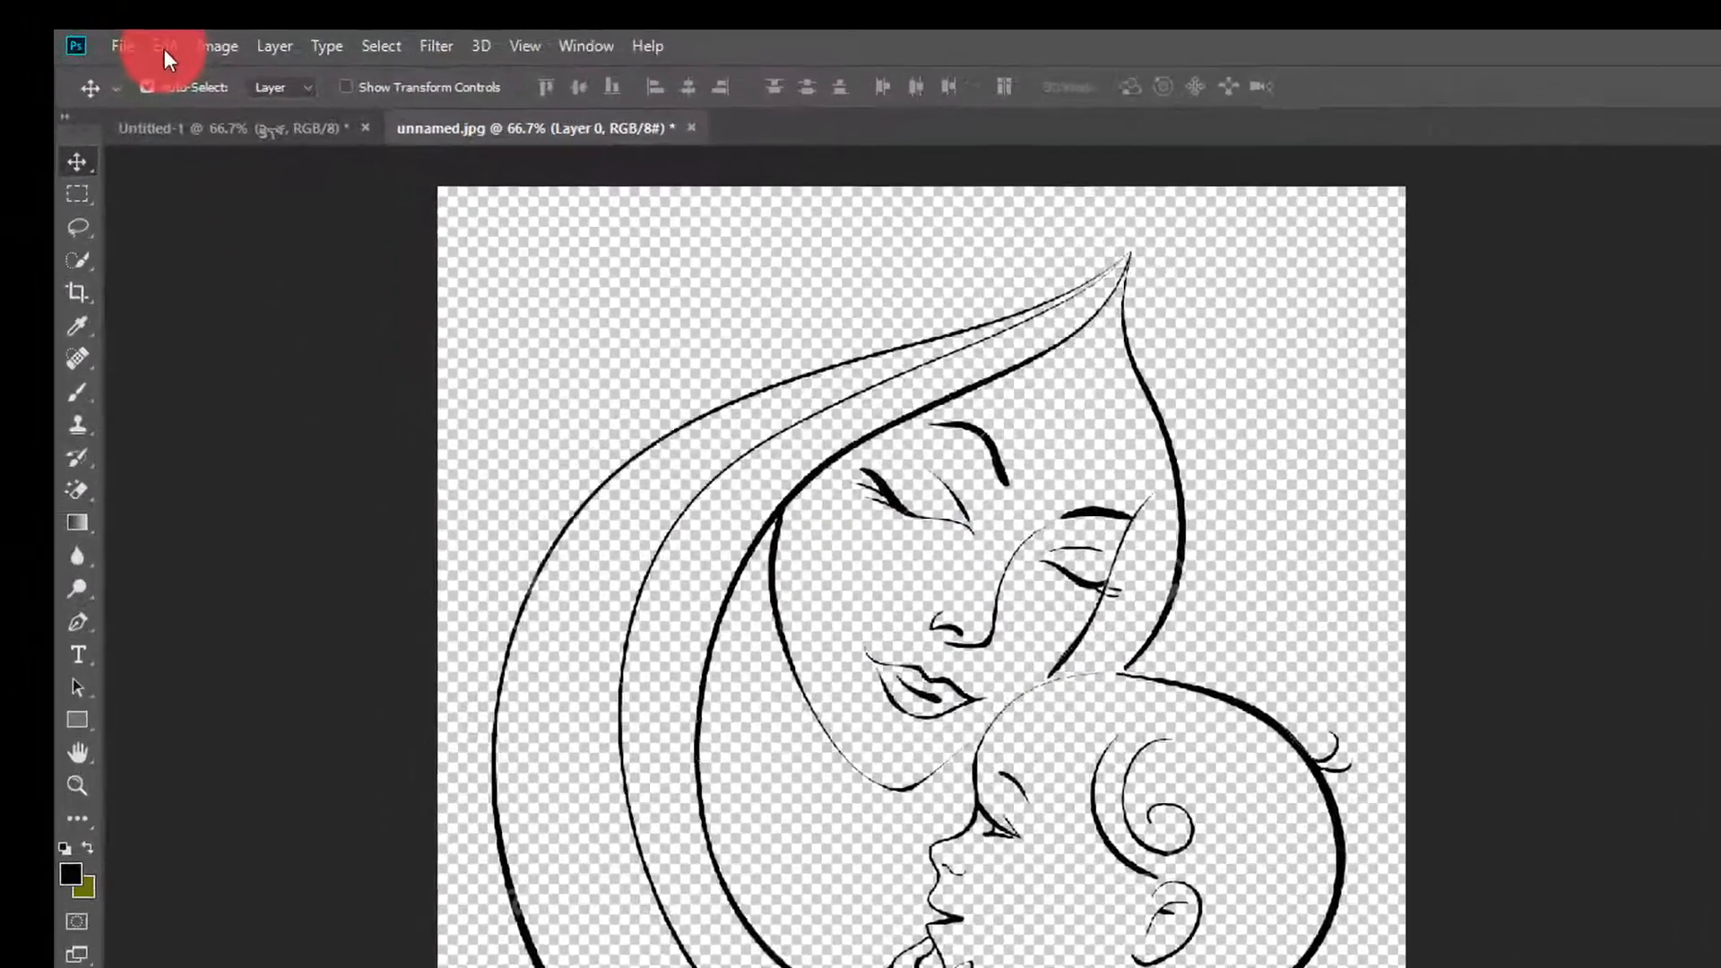
{"action": "left_click", "coordinate": [89, 16]}
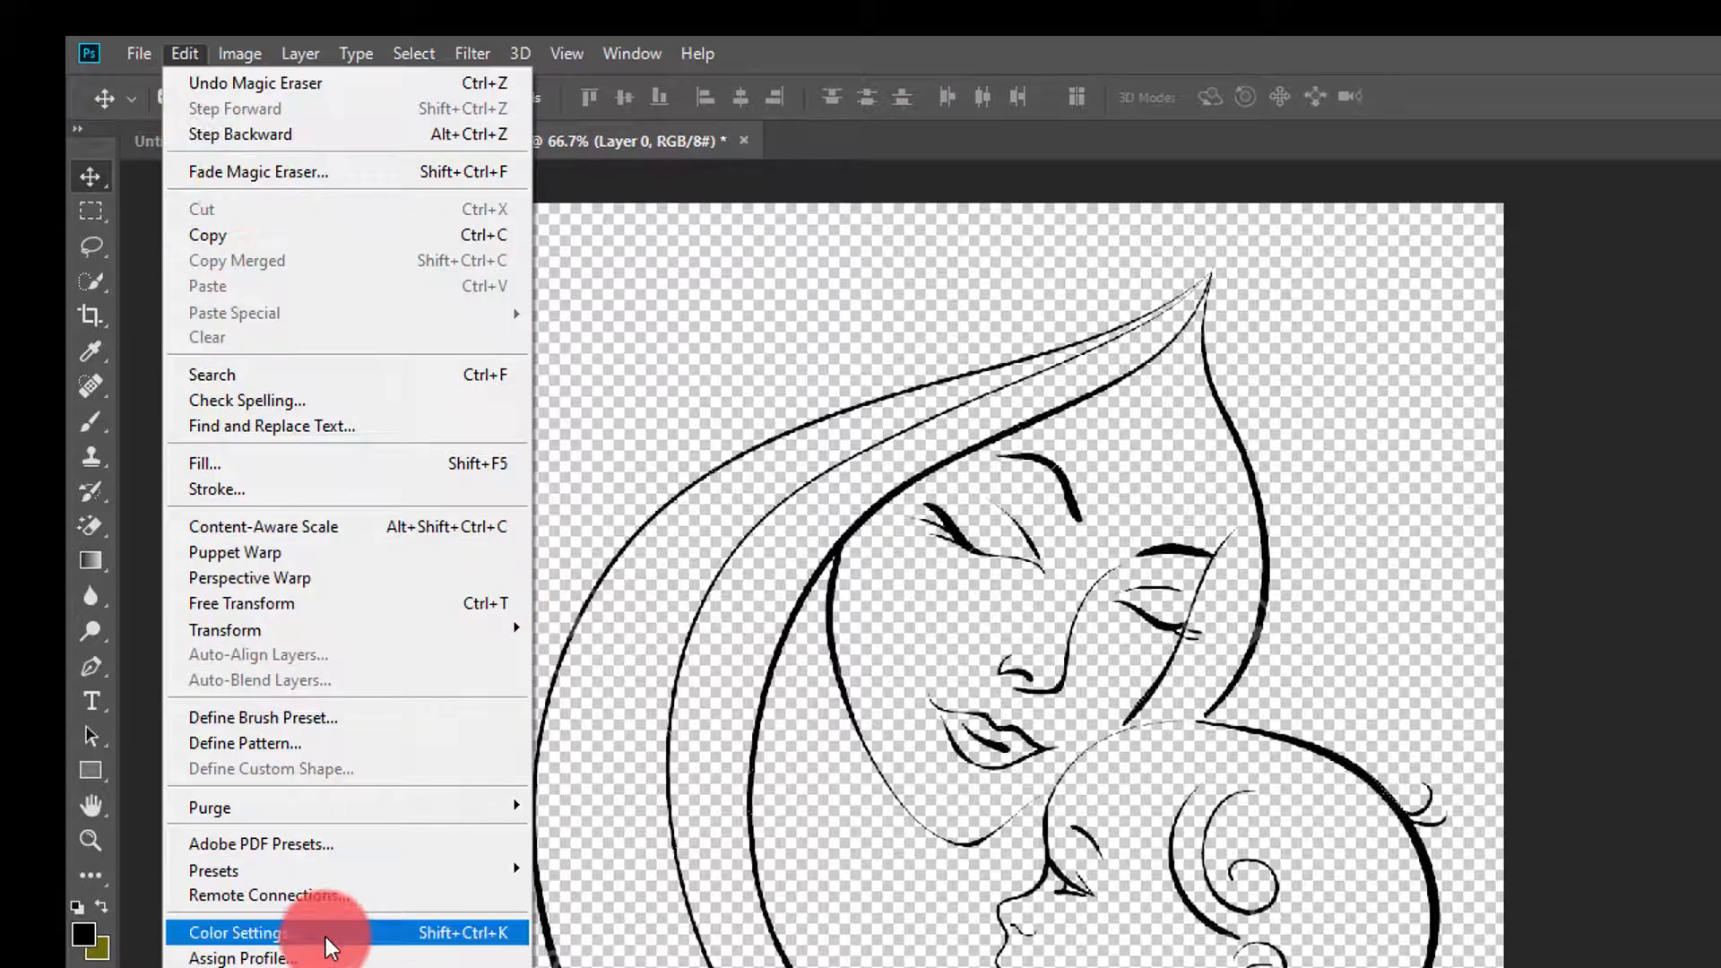
{"action": "left_click", "coordinate": [353, 713]}
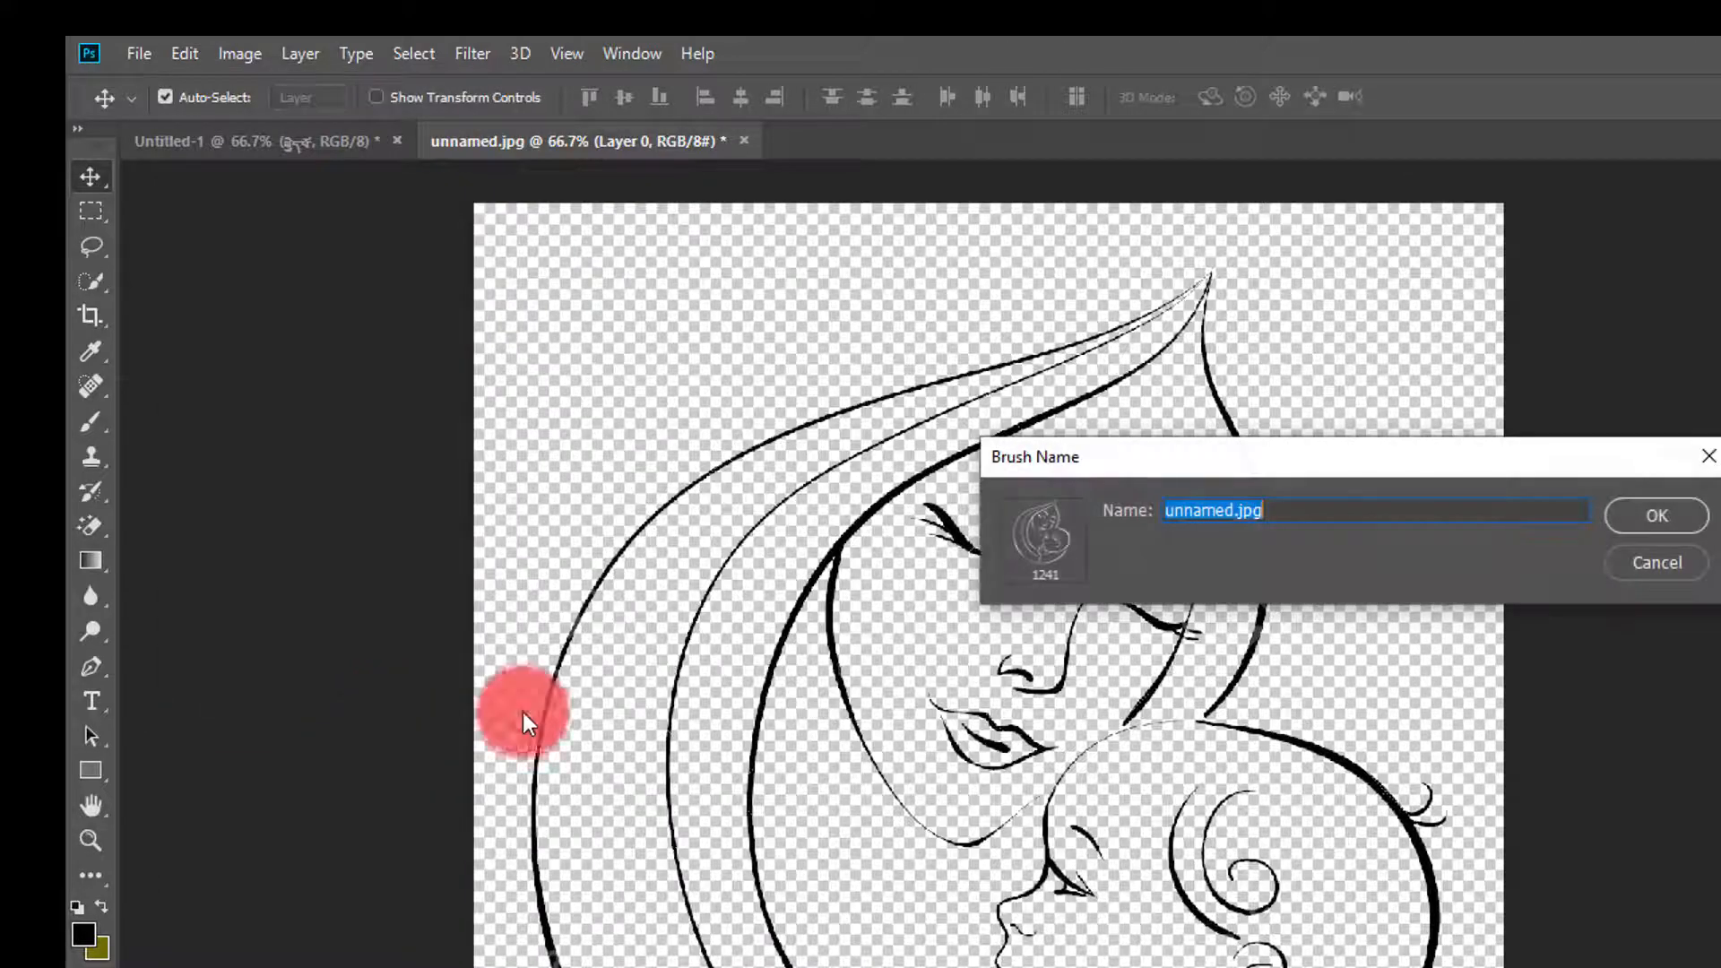
{"action": "type", "text": "12"}
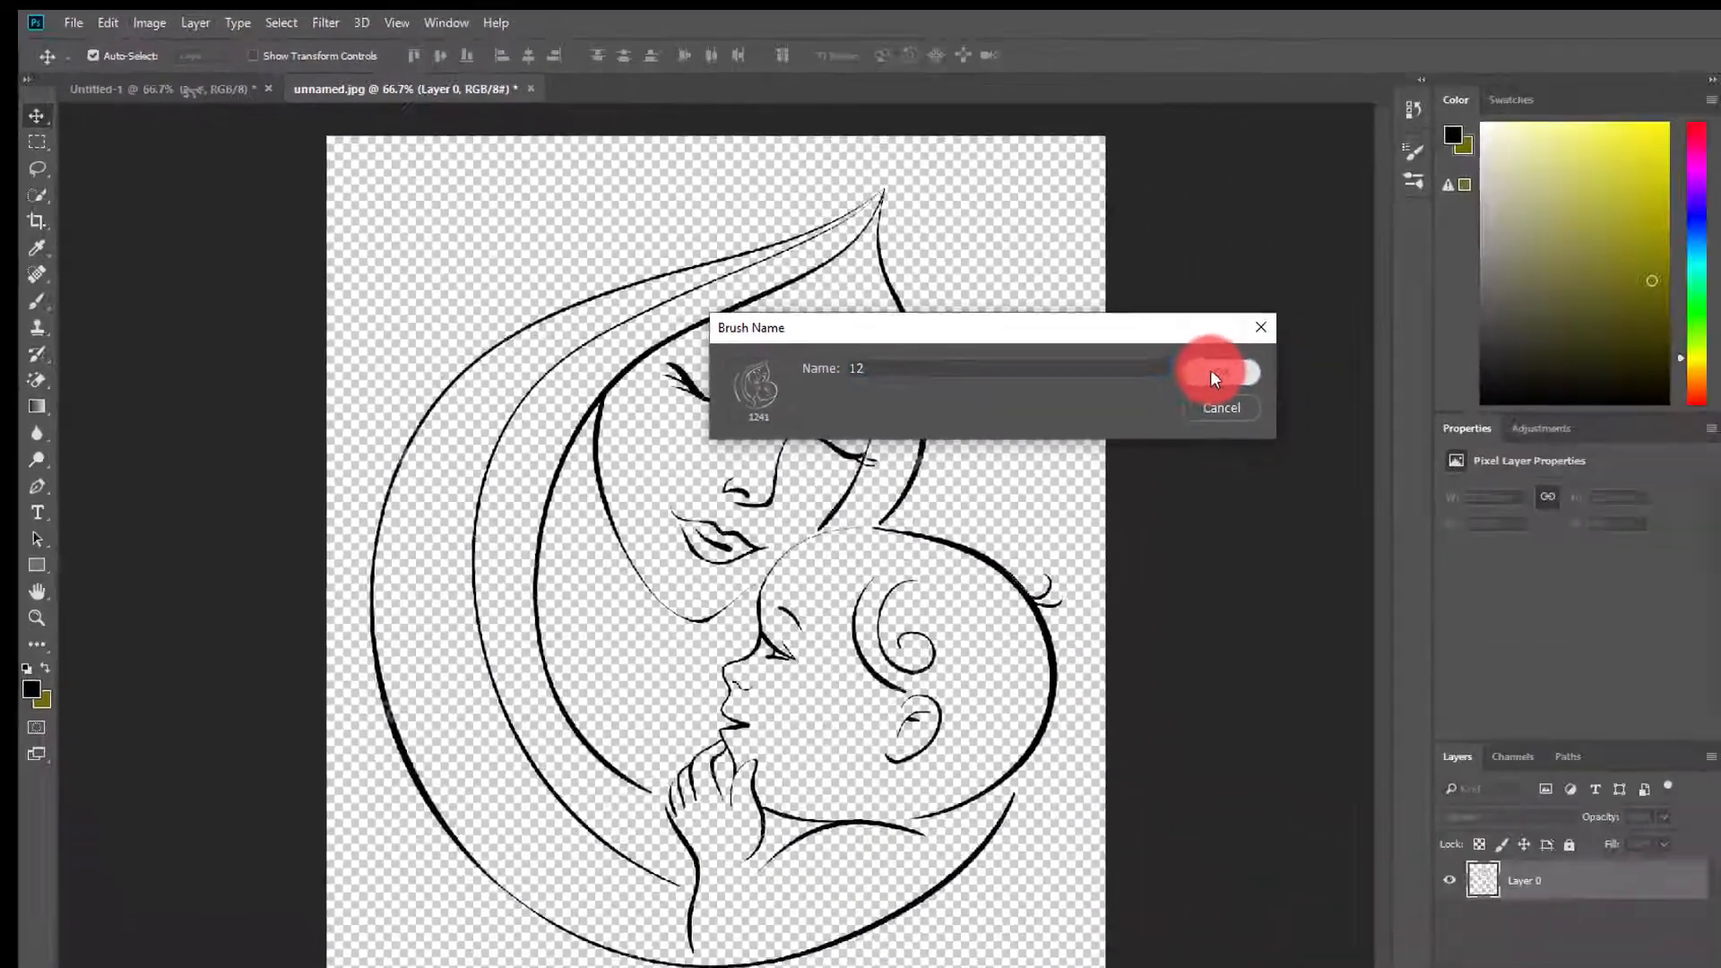
{"action": "left_click", "coordinate": [1654, 514]}
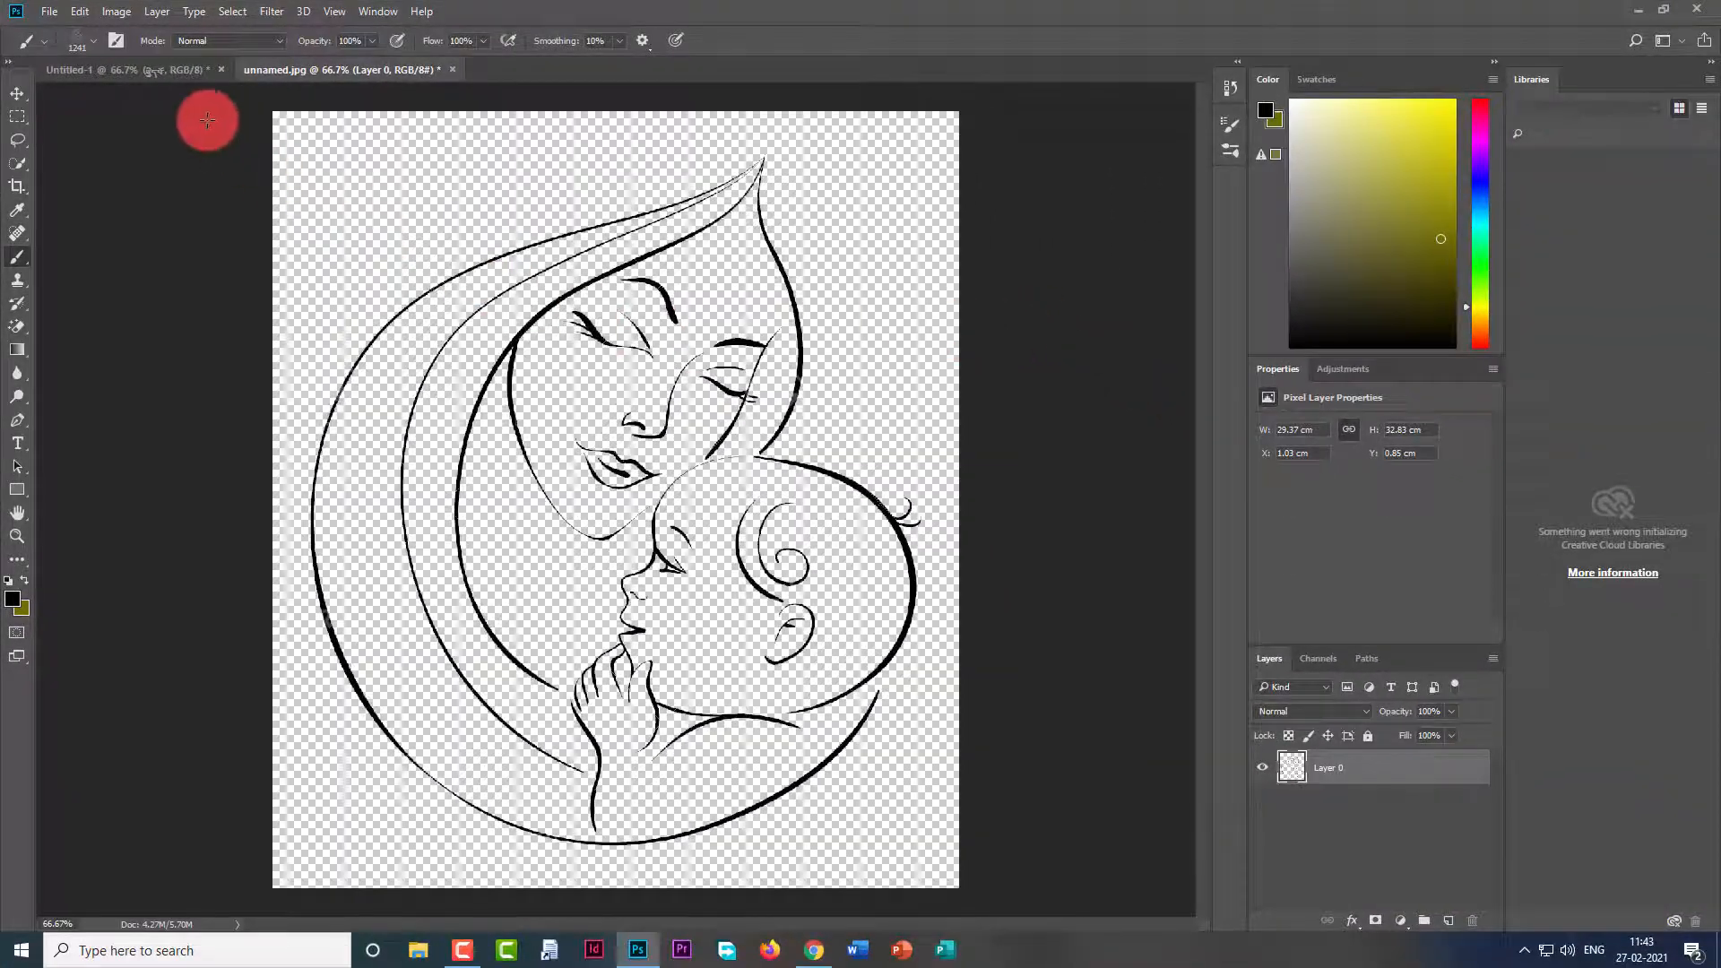
Add a new layer to Untitled-1 and stamp the mother-and-baby brush once near the canvas centre at 139 px.
{"action": "left_click", "coordinate": [166, 74]}
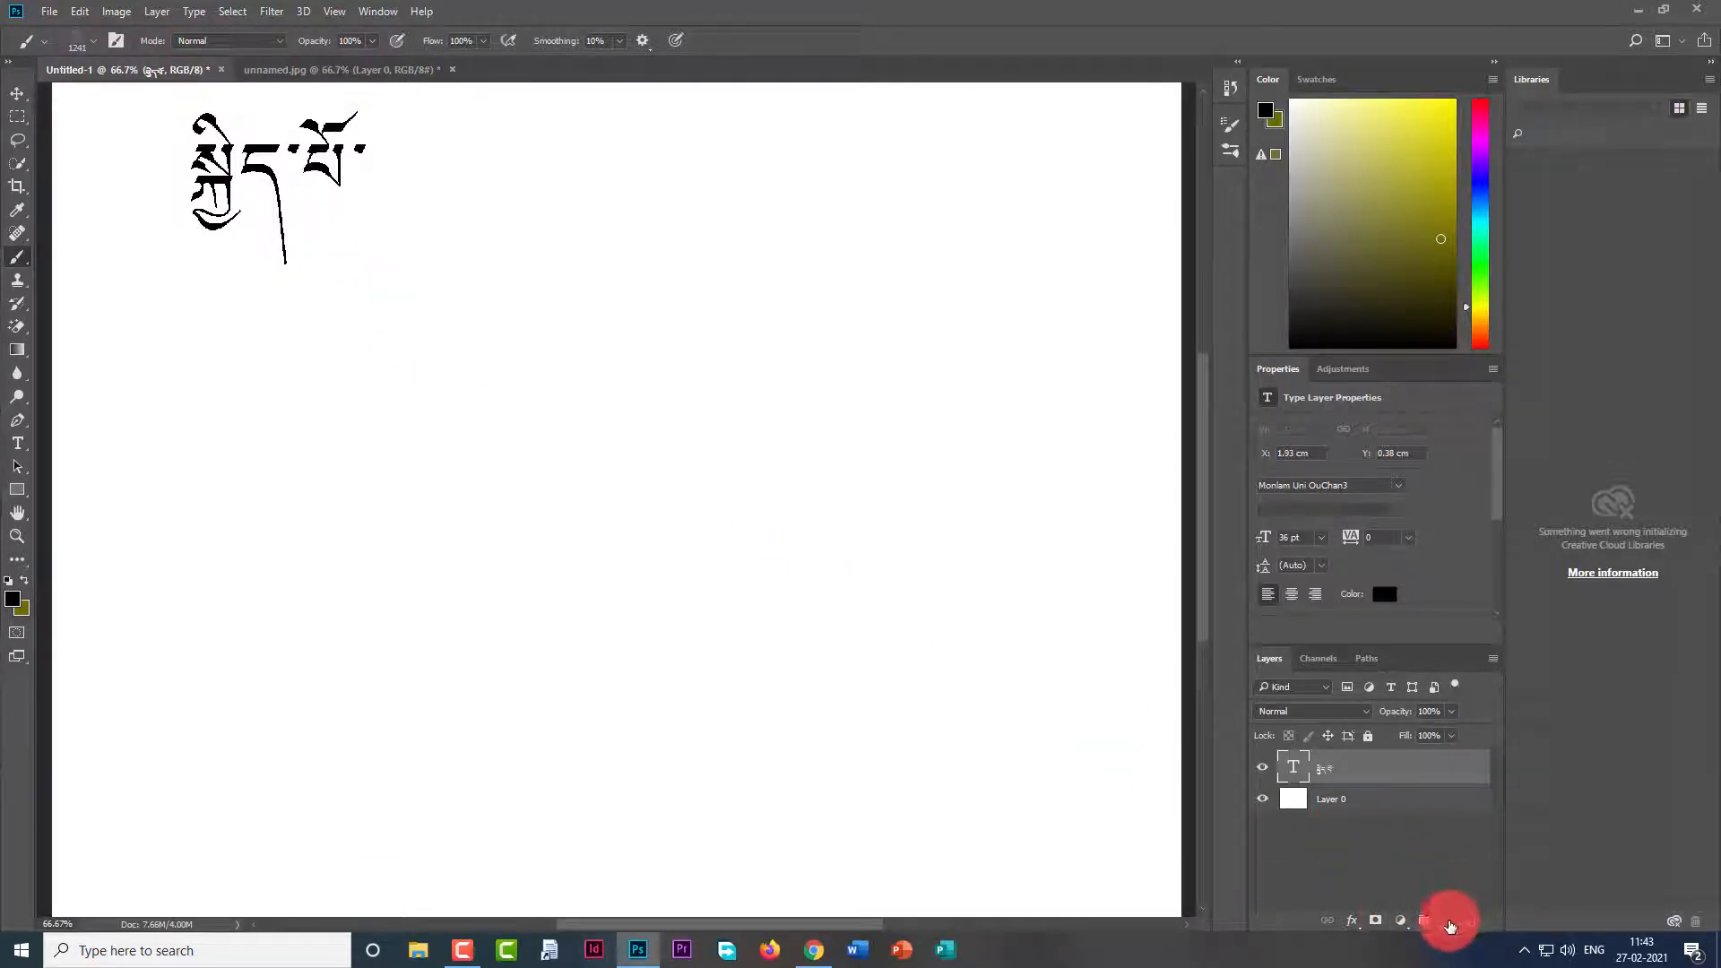
{"action": "left_click", "coordinate": [1450, 922]}
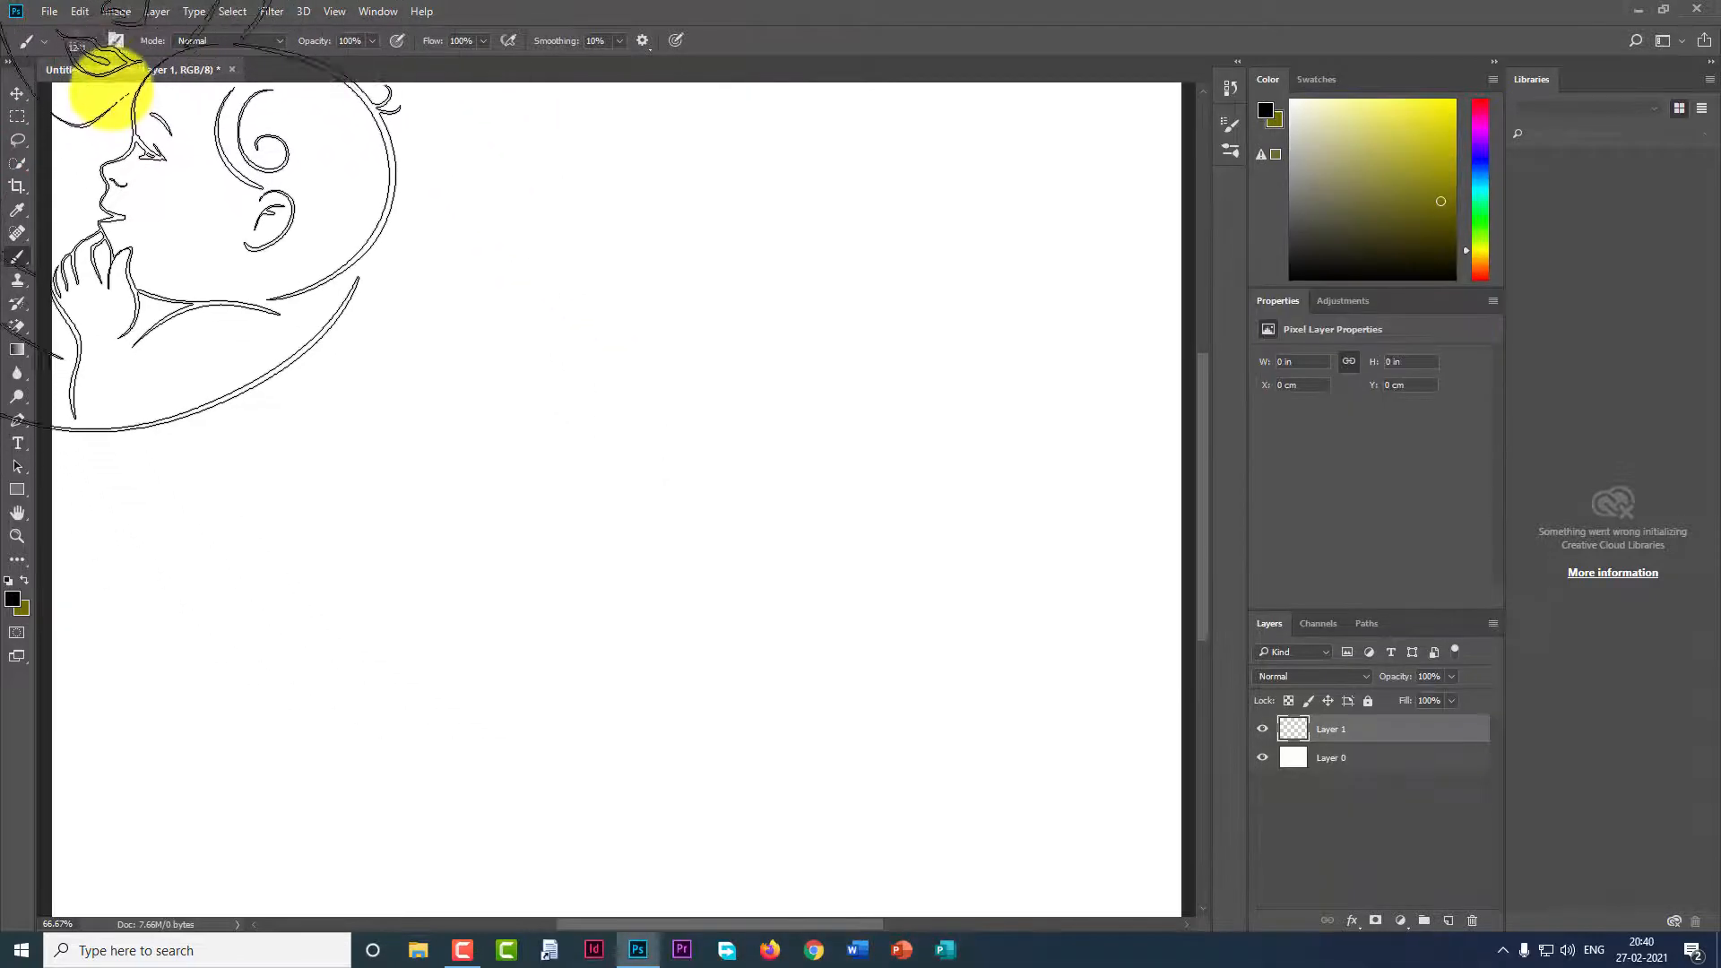
{"action": "left_click", "coordinate": [76, 41]}
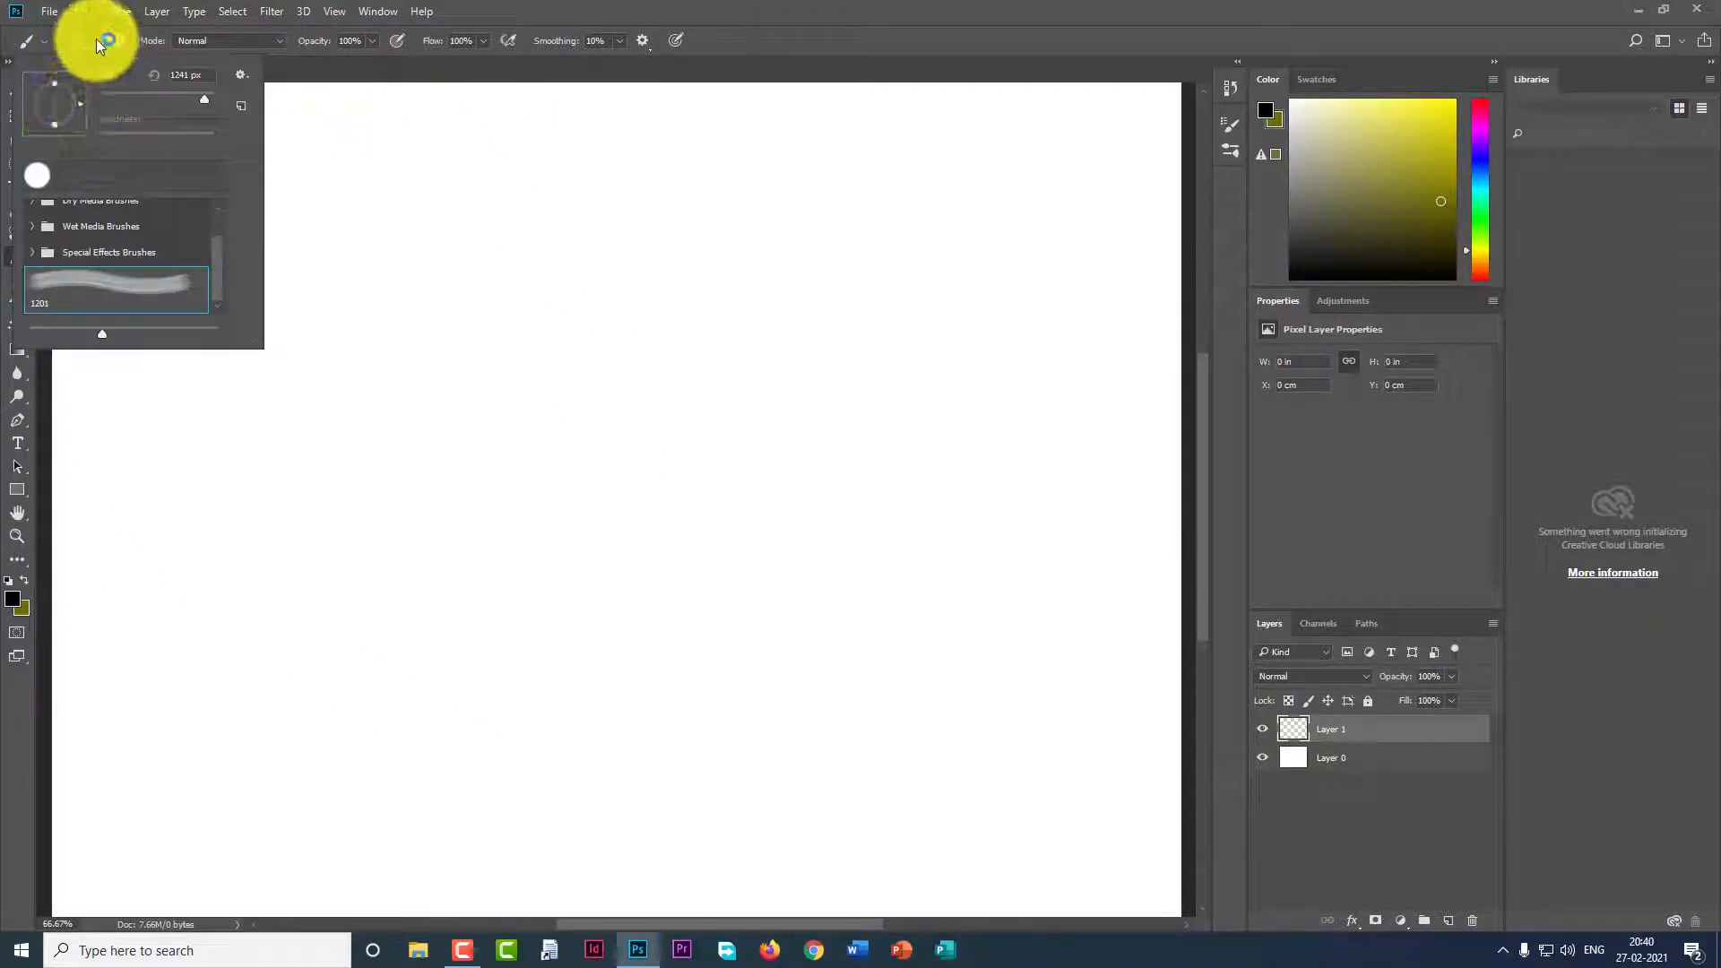
{"action": "left_click", "coordinate": [93, 36]}
{"action": "left_click", "coordinate": [77, 45]}
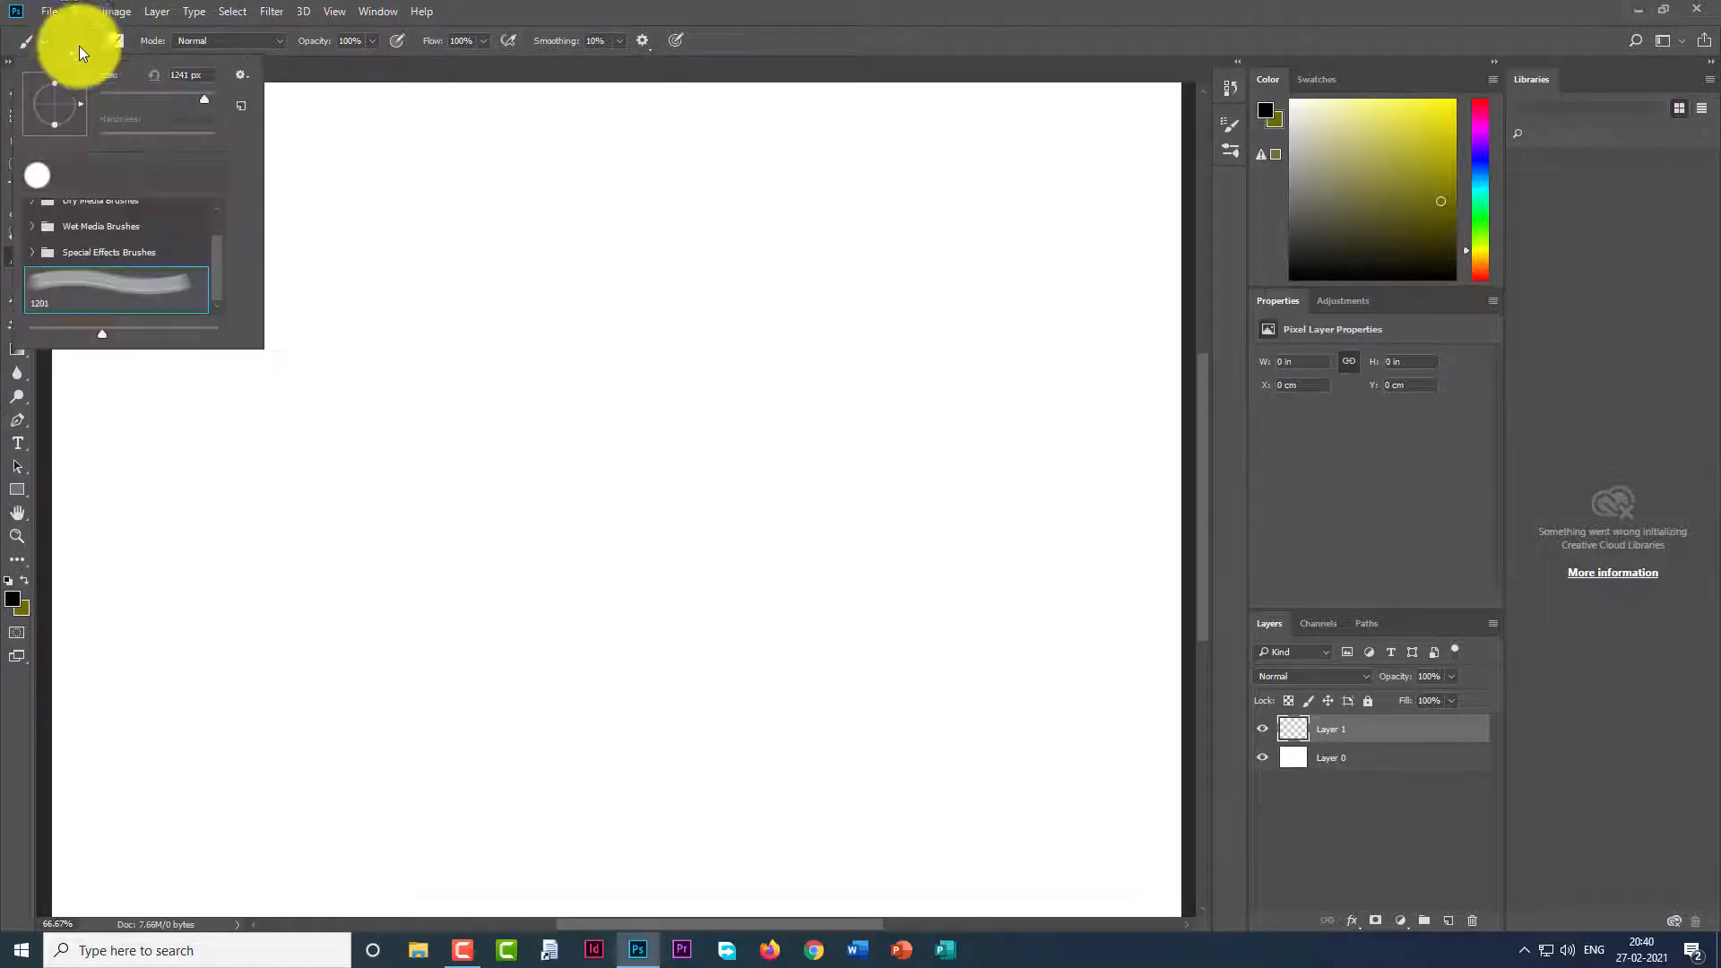
{"action": "left_click", "coordinate": [169, 96]}
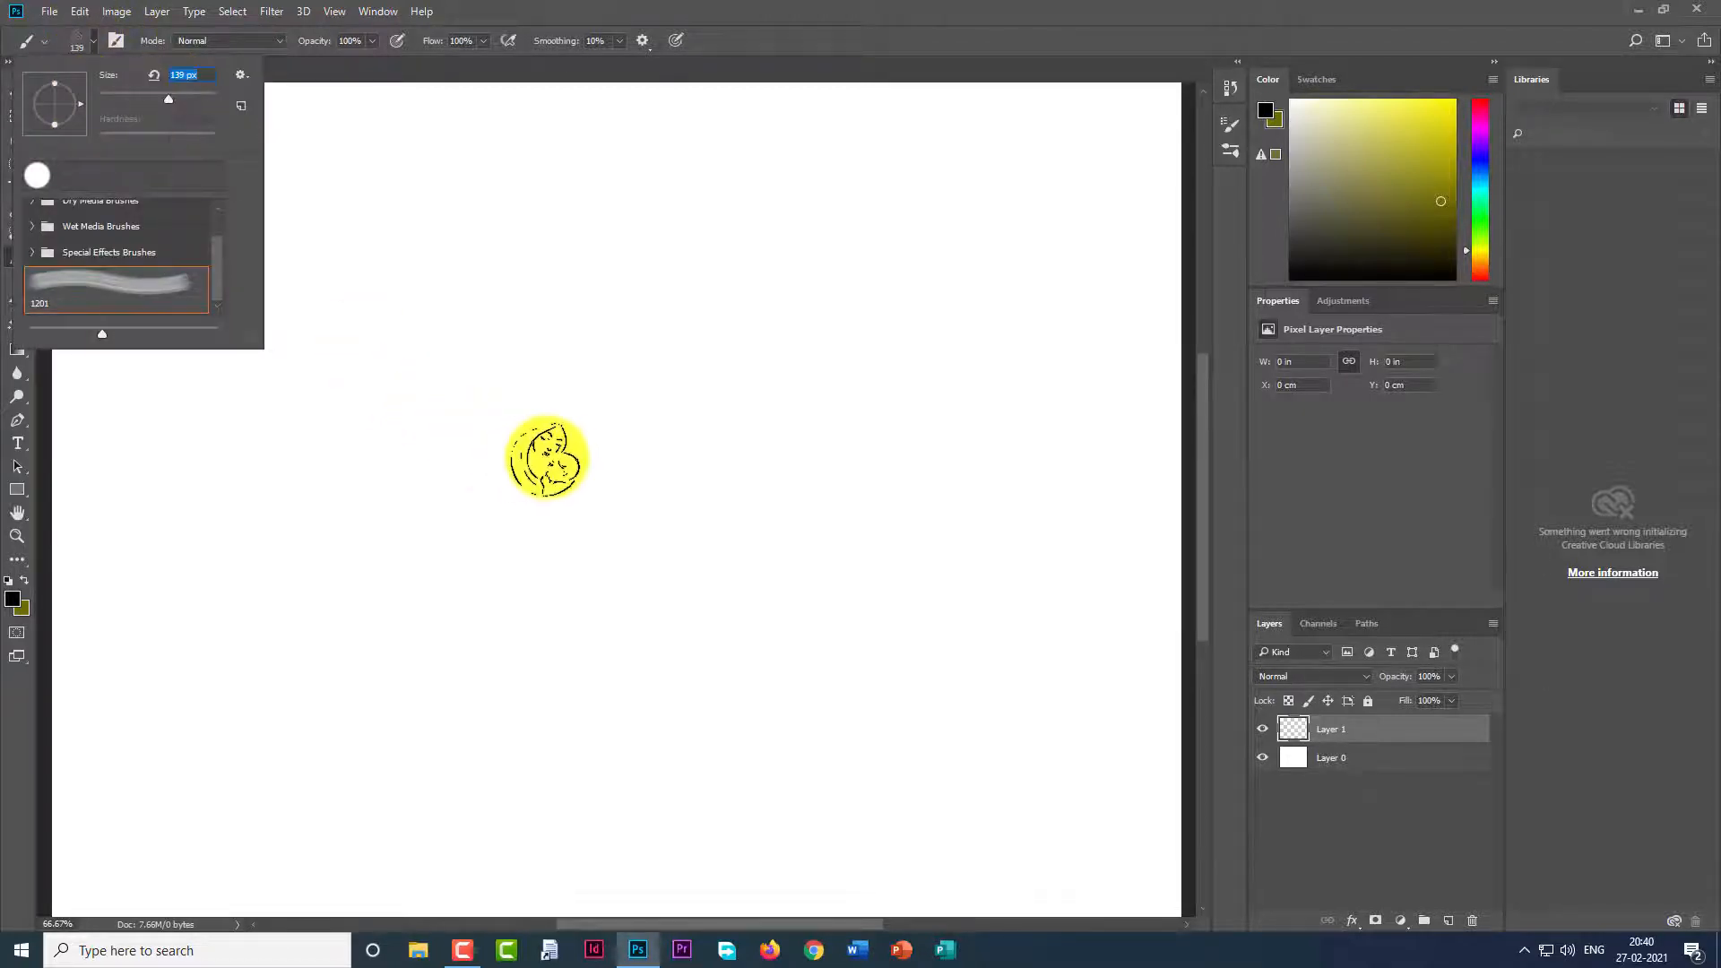
{"action": "left_click", "coordinate": [552, 457]}
{"action": "left_click", "coordinate": [550, 457]}
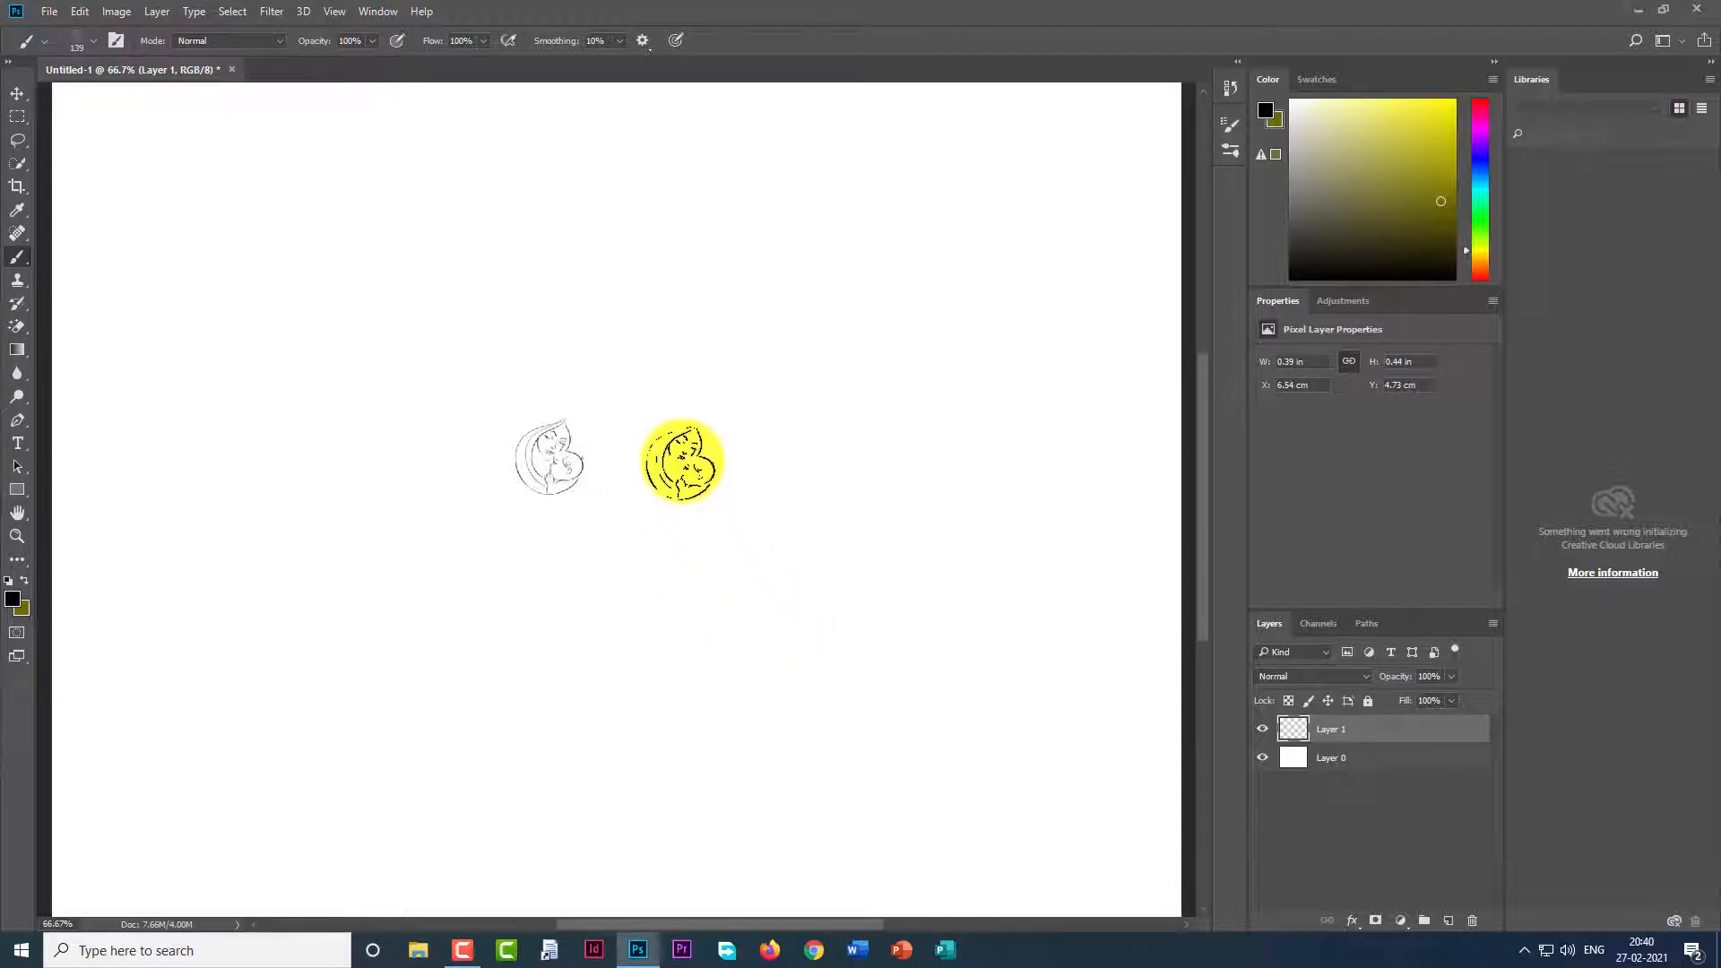
Set the brush size to 174 px and stamp a second drawing above and to the right of the first.
{"action": "left_click", "coordinate": [93, 39]}
{"action": "left_click_drag", "start_coordinate": [179, 93], "coordinate": [187, 93]}
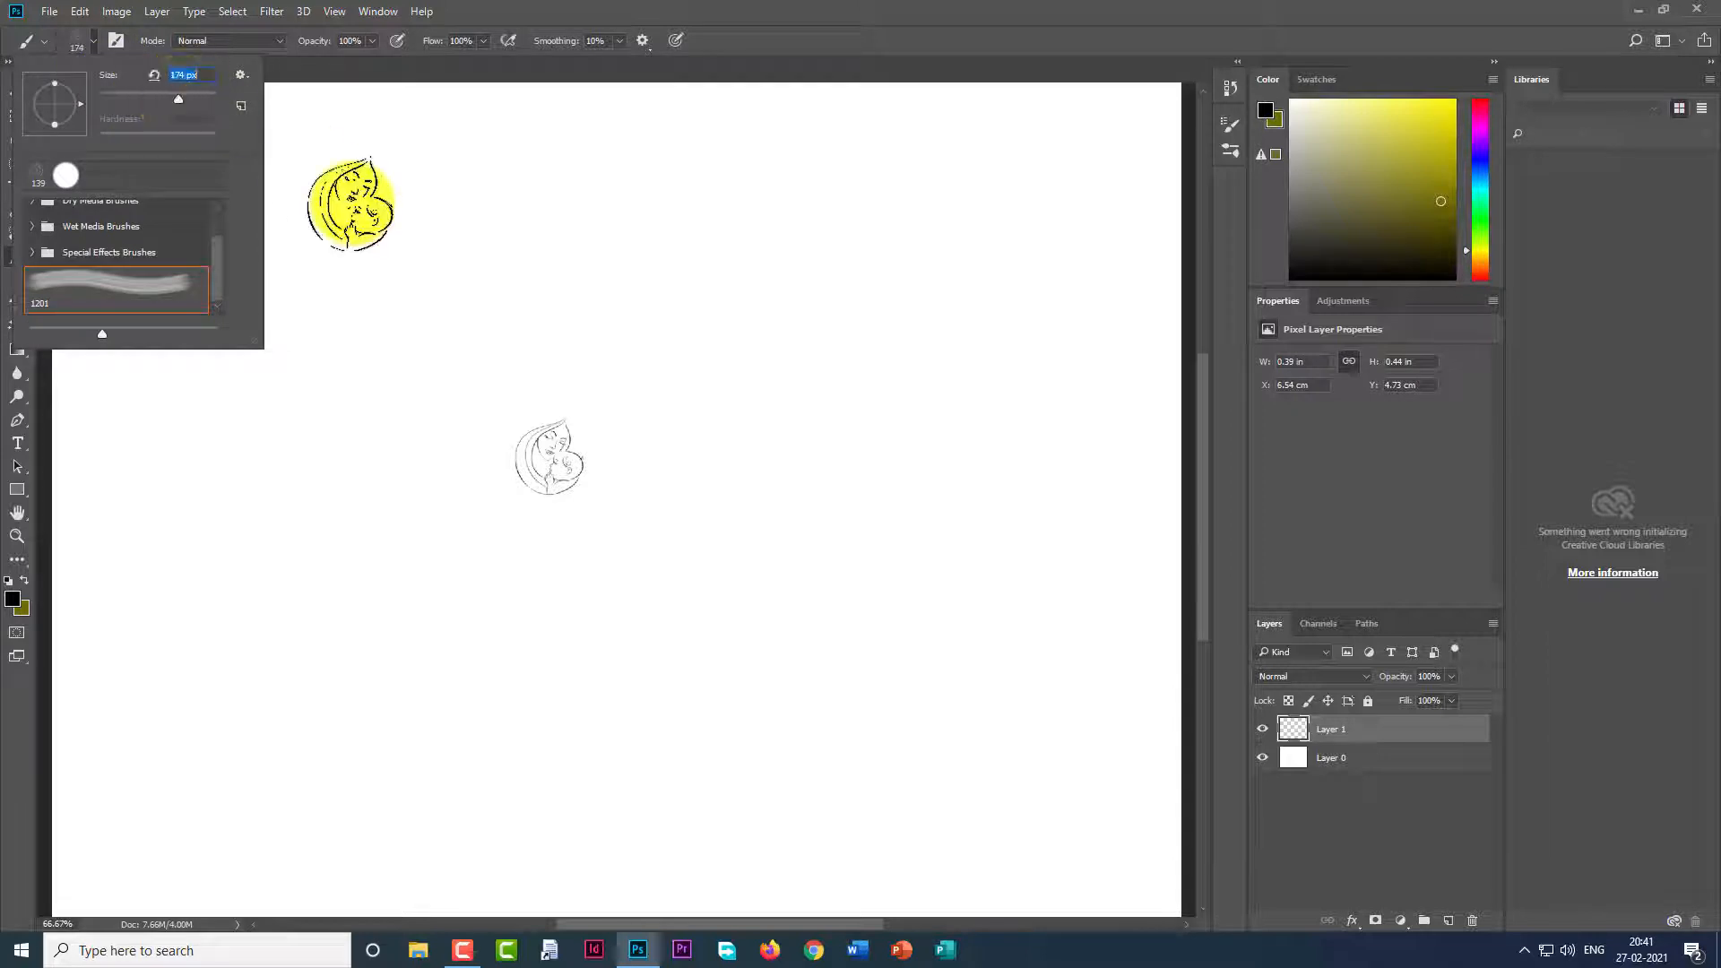
{"action": "left_click", "coordinate": [664, 345]}
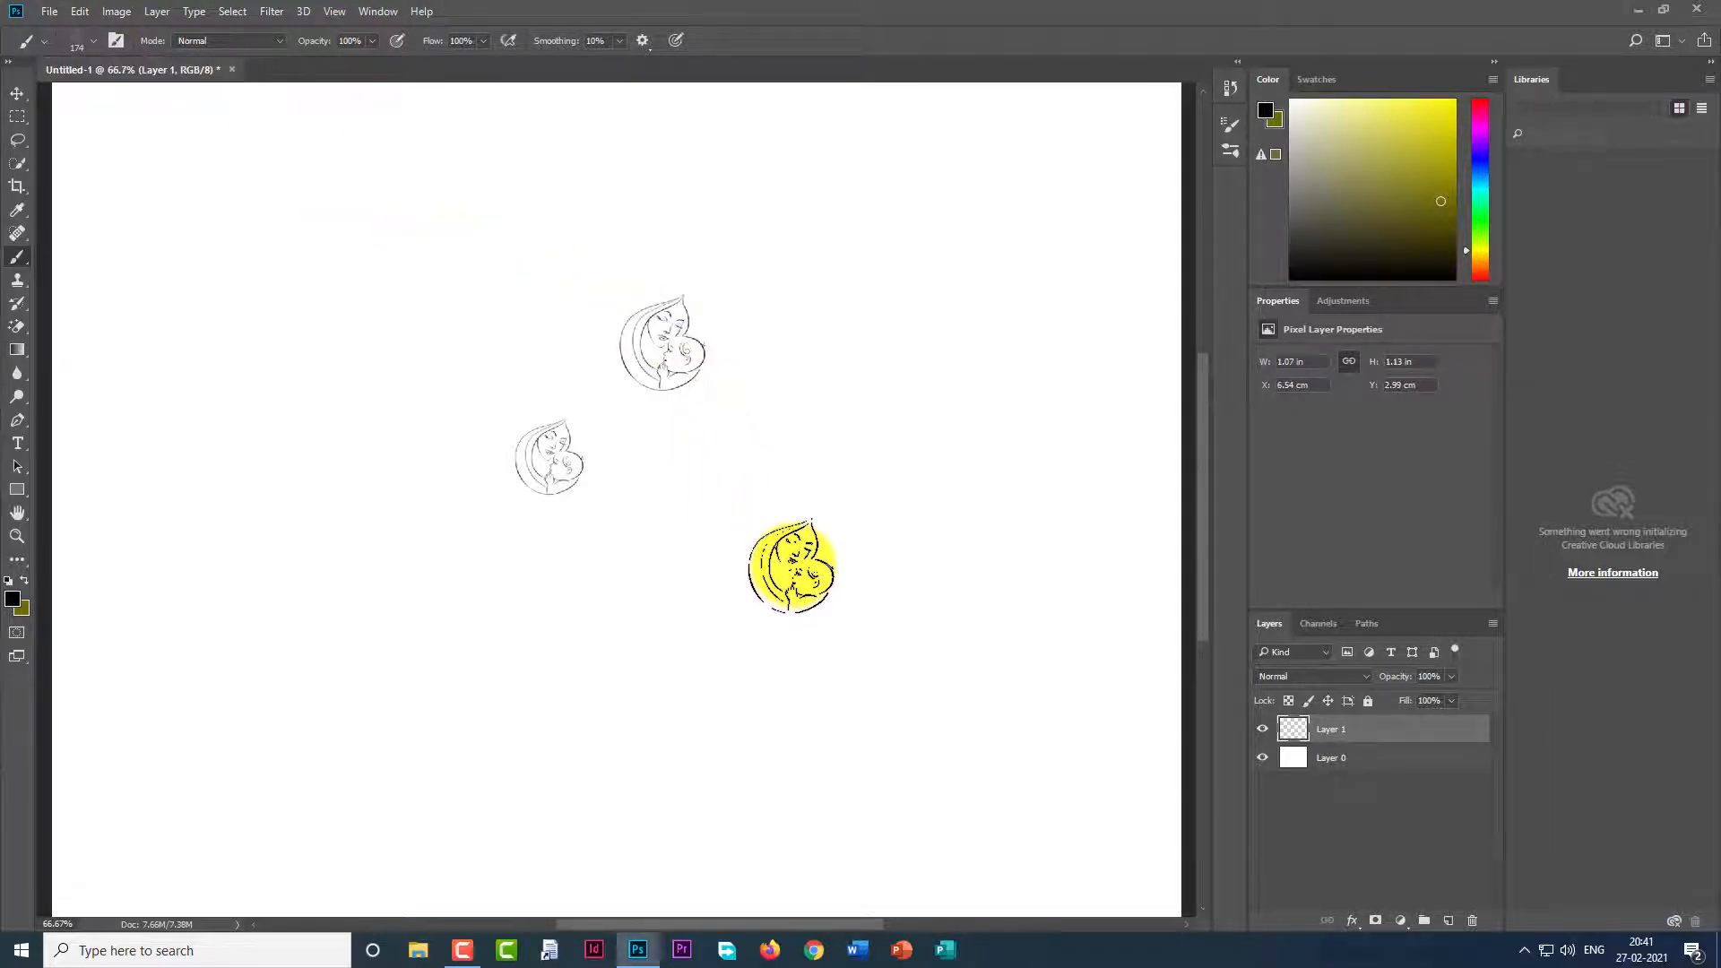
Scale the layer with both stamped drawings to about 316%, apply the transformation, and shift it left and slightly down.
{"action": "key", "text": "ctrl+t"}
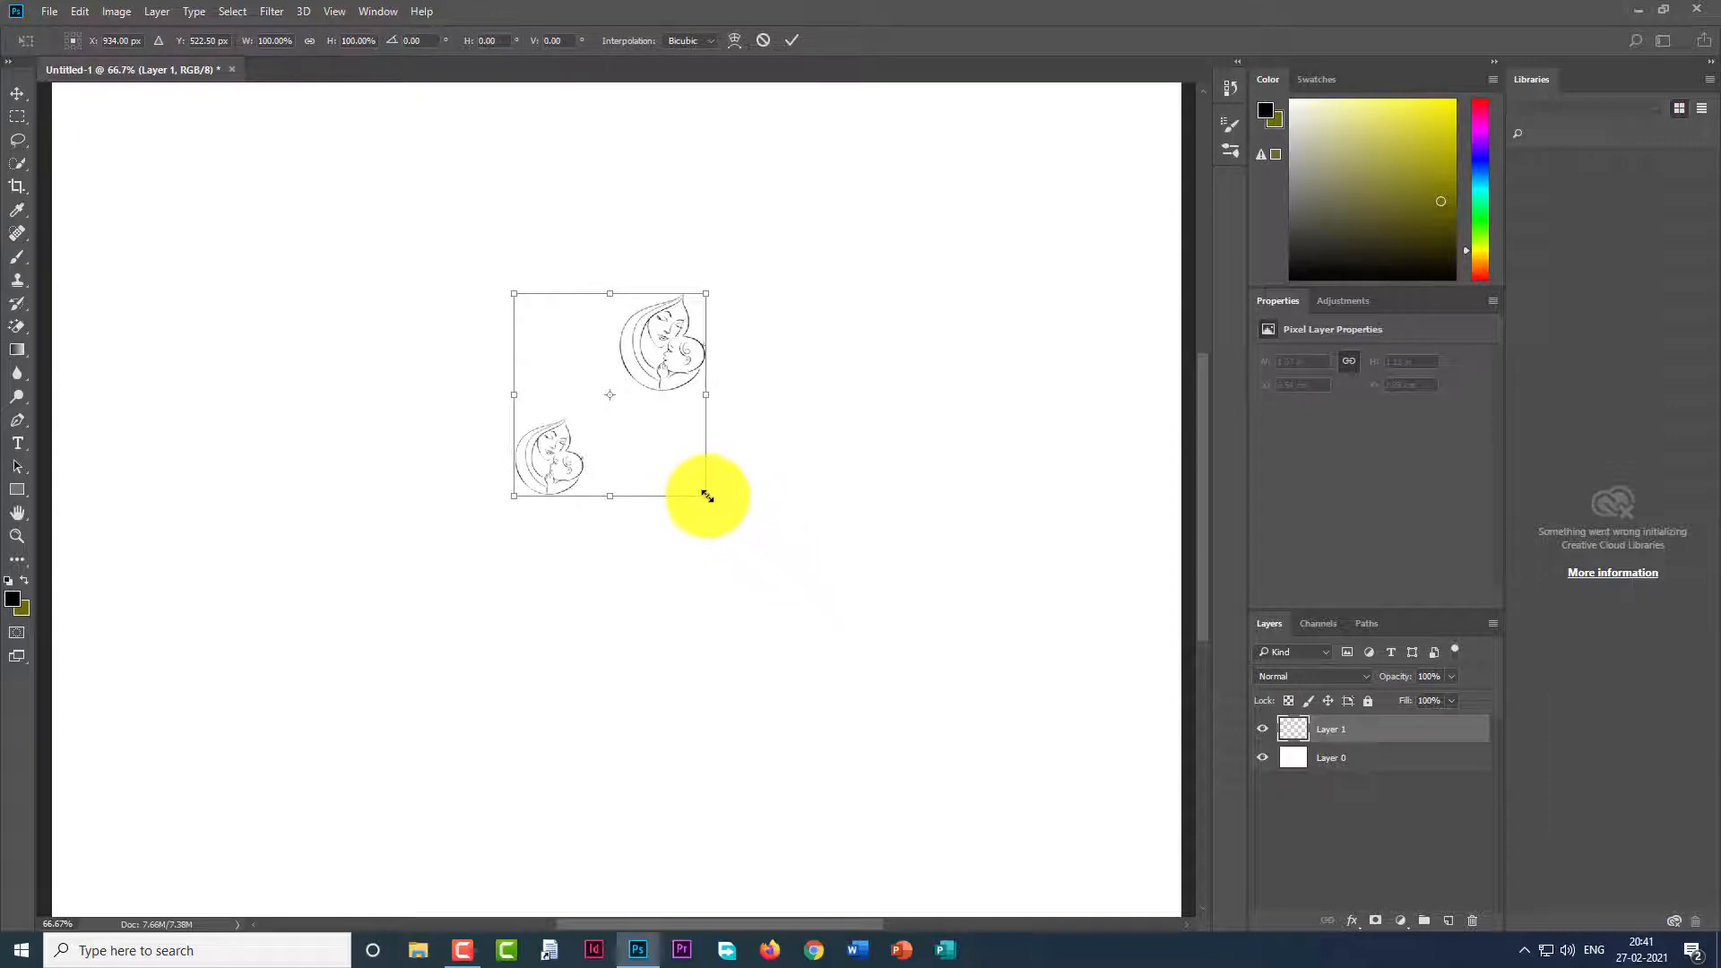
{"action": "left_click_drag", "start_coordinate": [706, 496], "coordinate": [991, 795]}
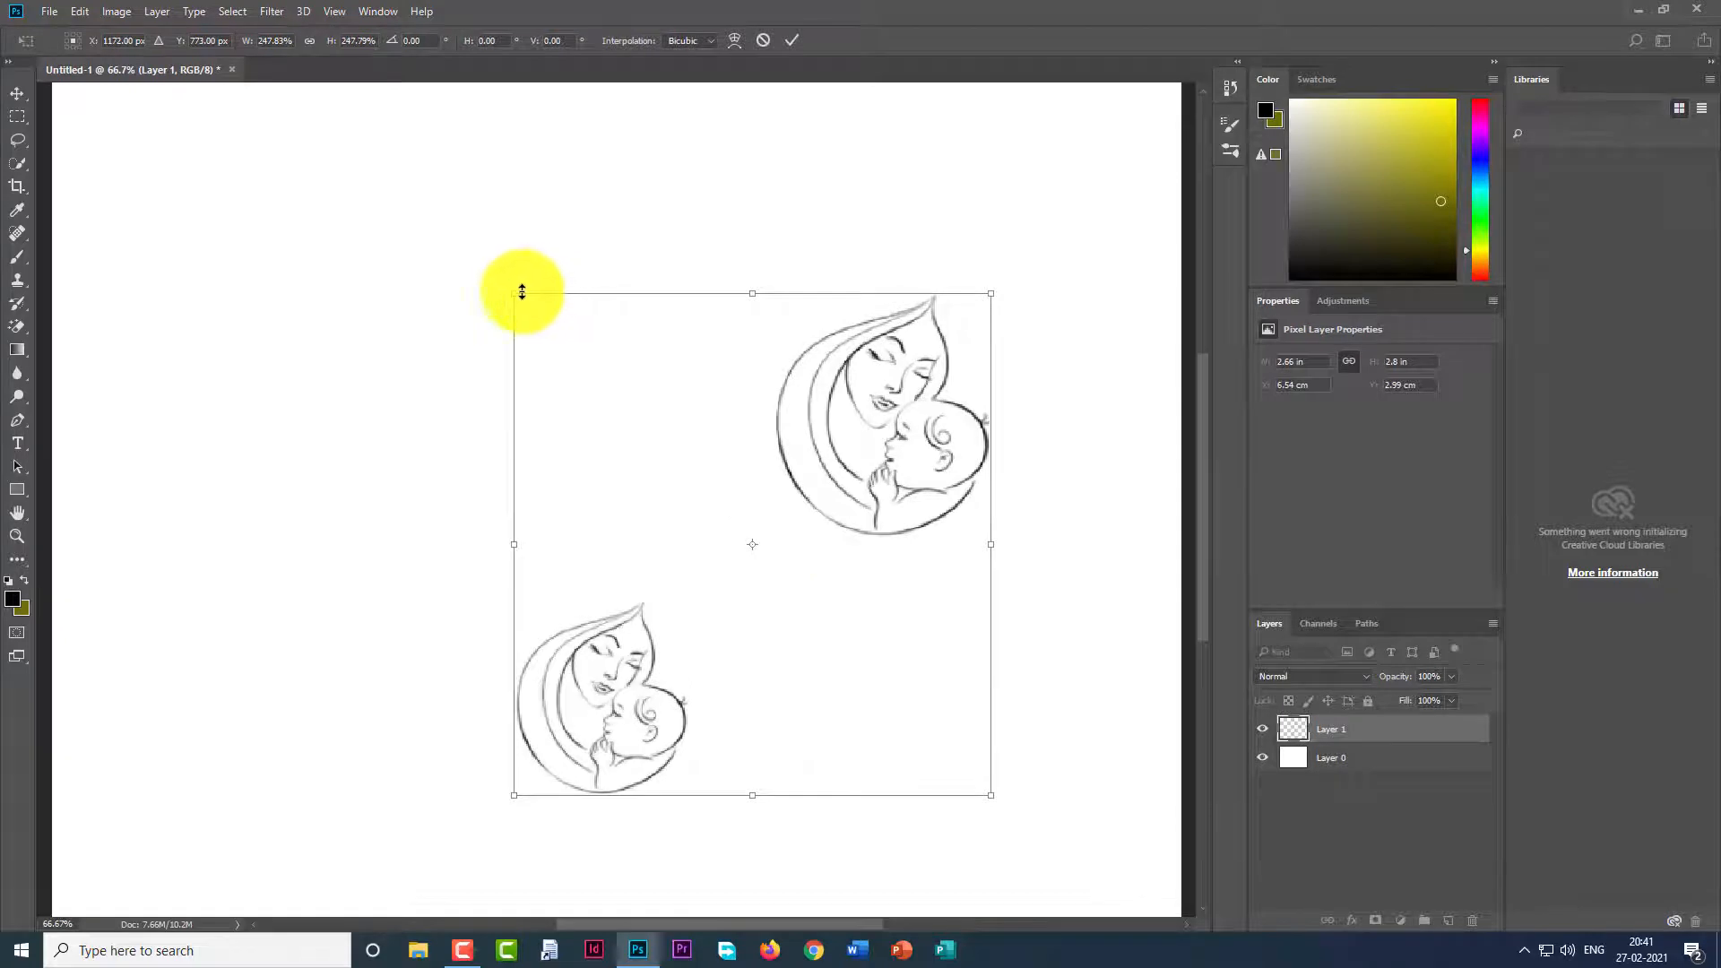
{"action": "left_click_drag", "start_coordinate": [514, 293], "coordinate": [300, 230]}
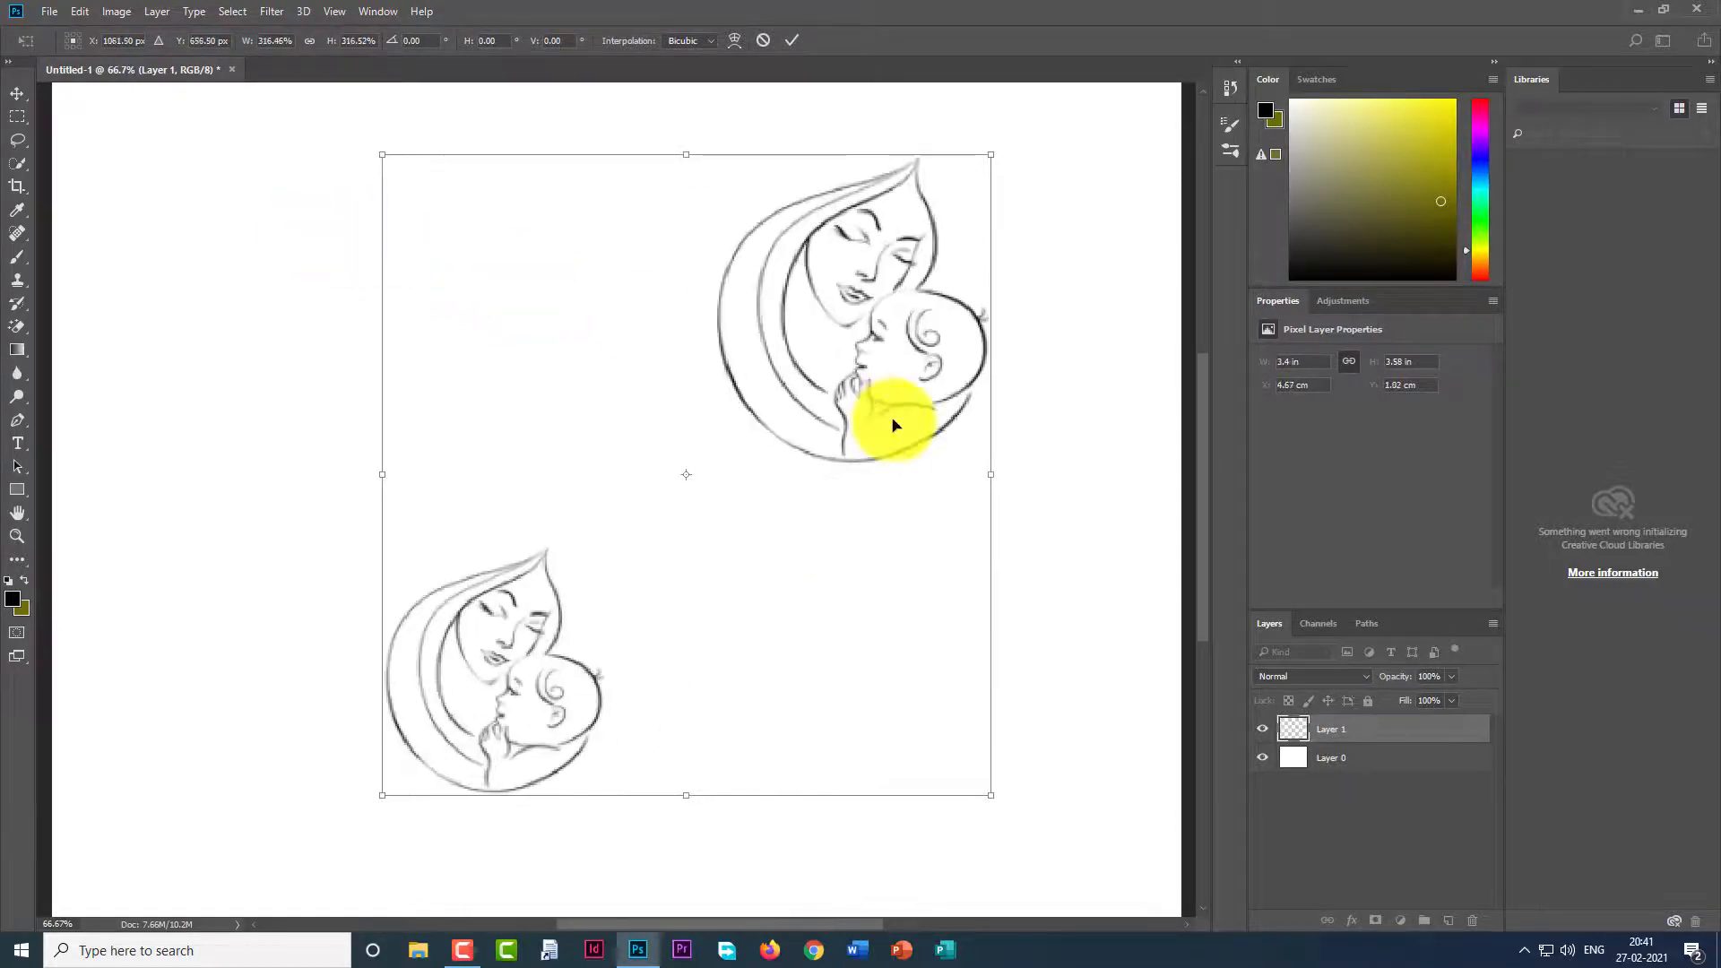
{"action": "left_click", "coordinate": [16, 95]}
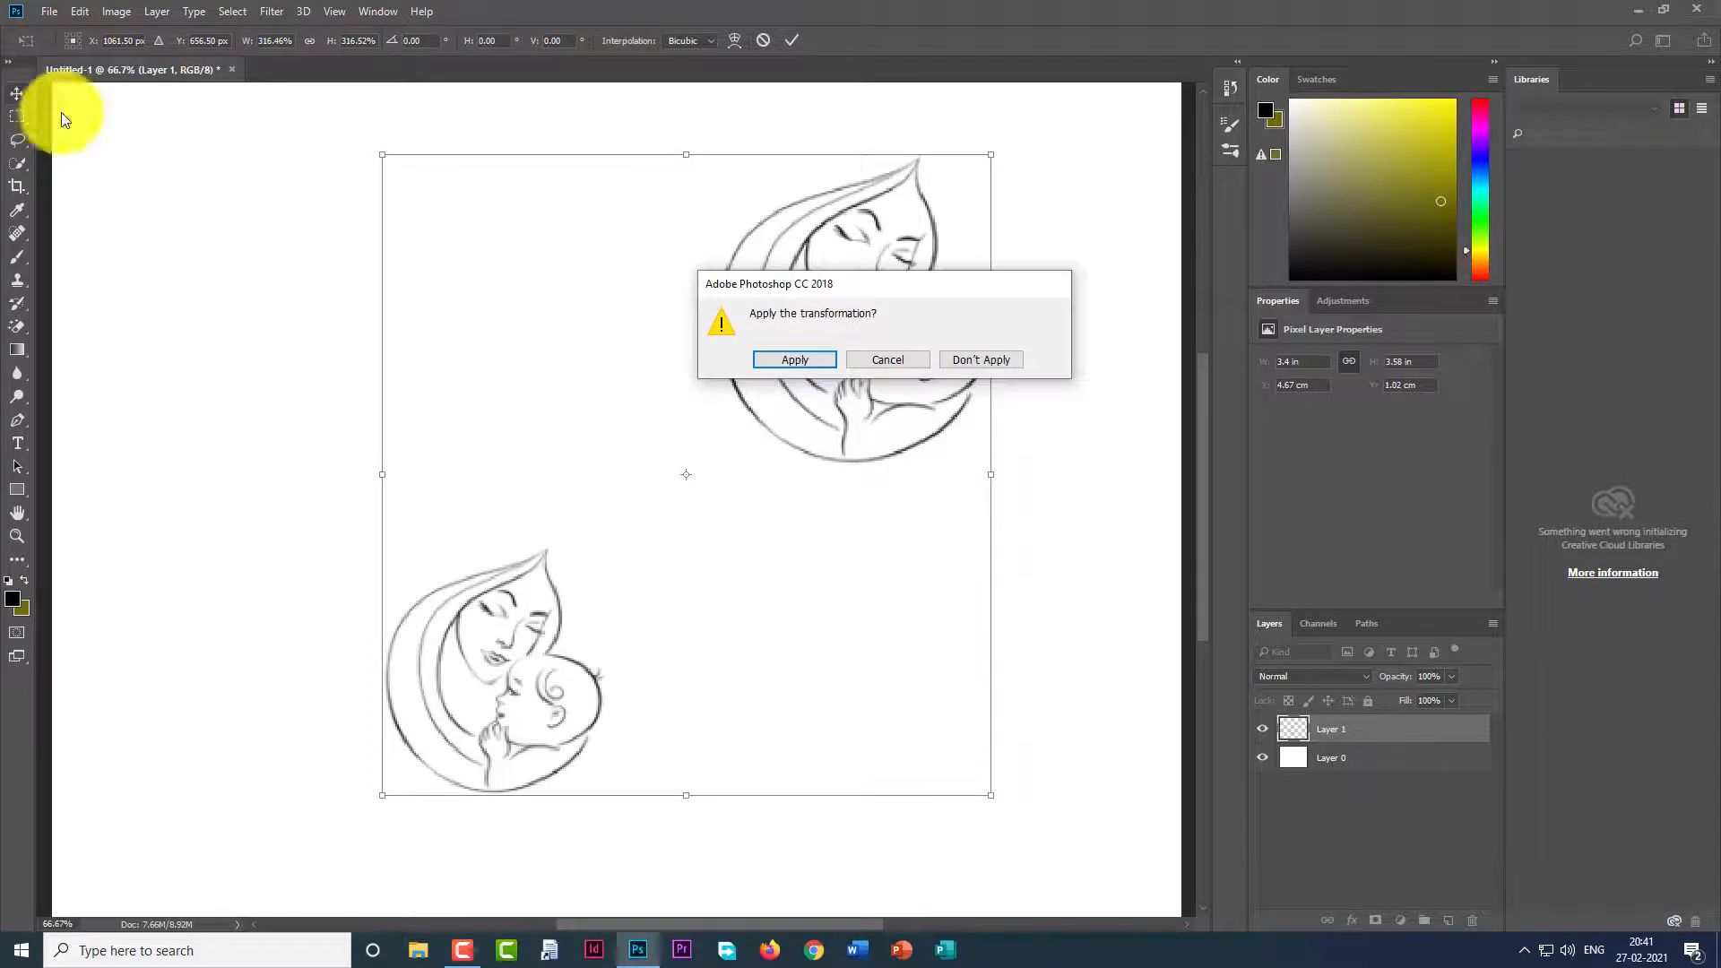
{"action": "left_click", "coordinate": [810, 363]}
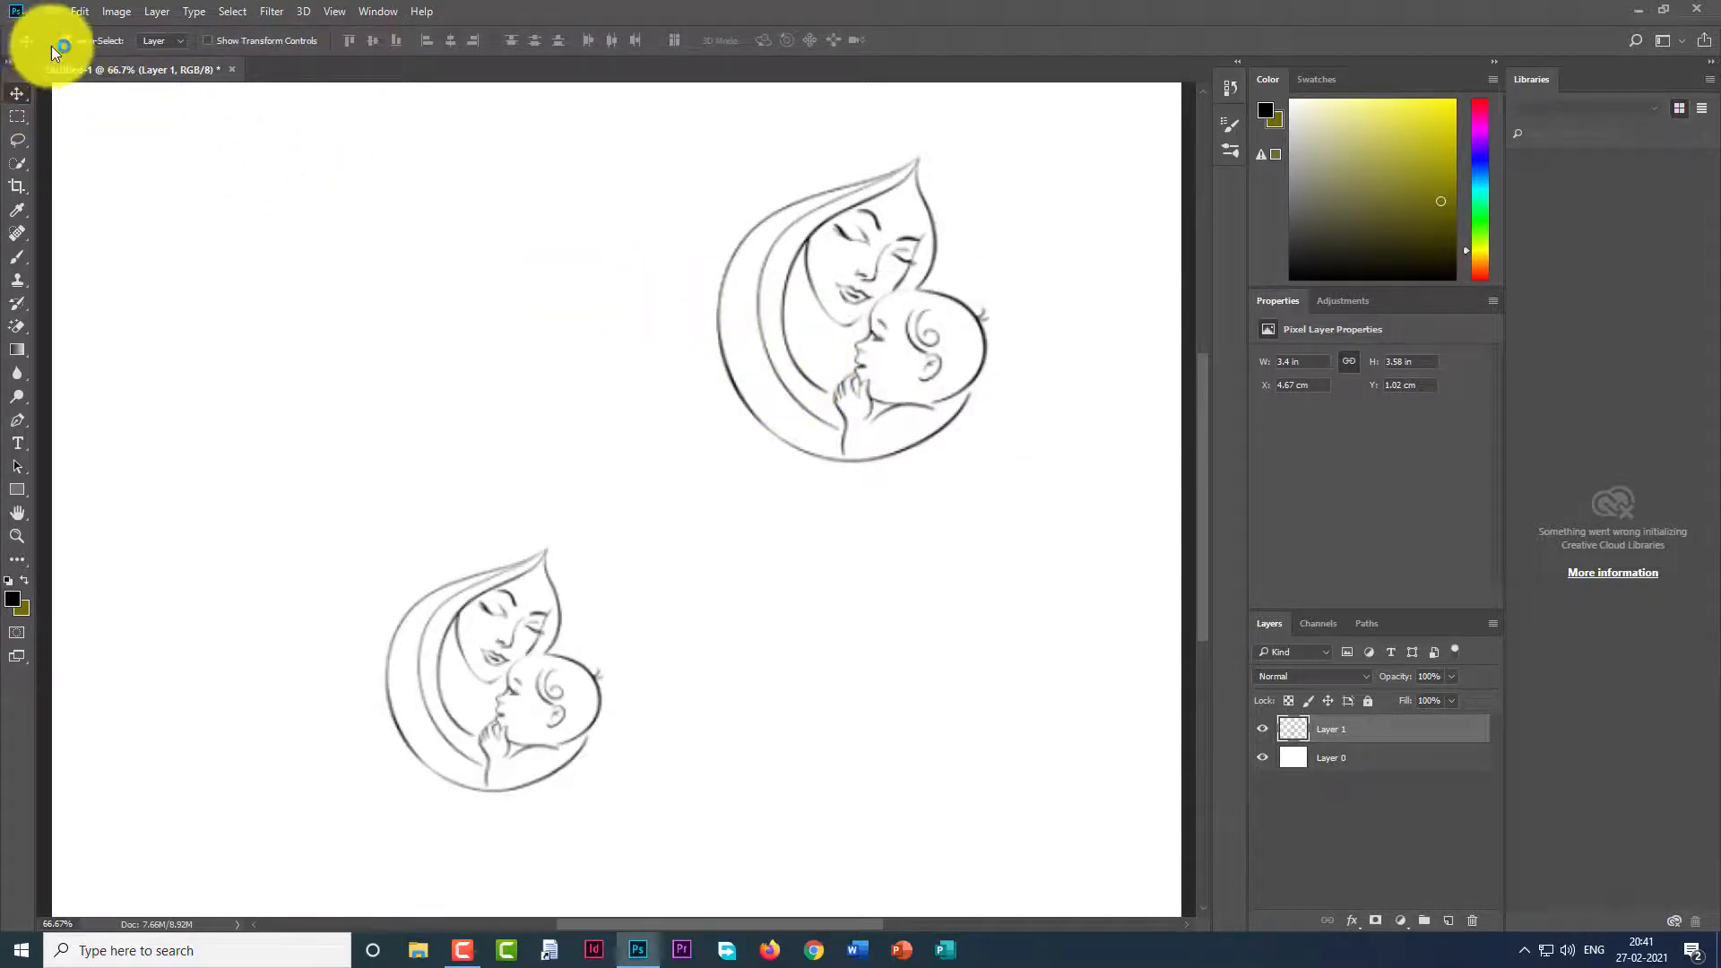
{"action": "left_click", "coordinate": [76, 41]}
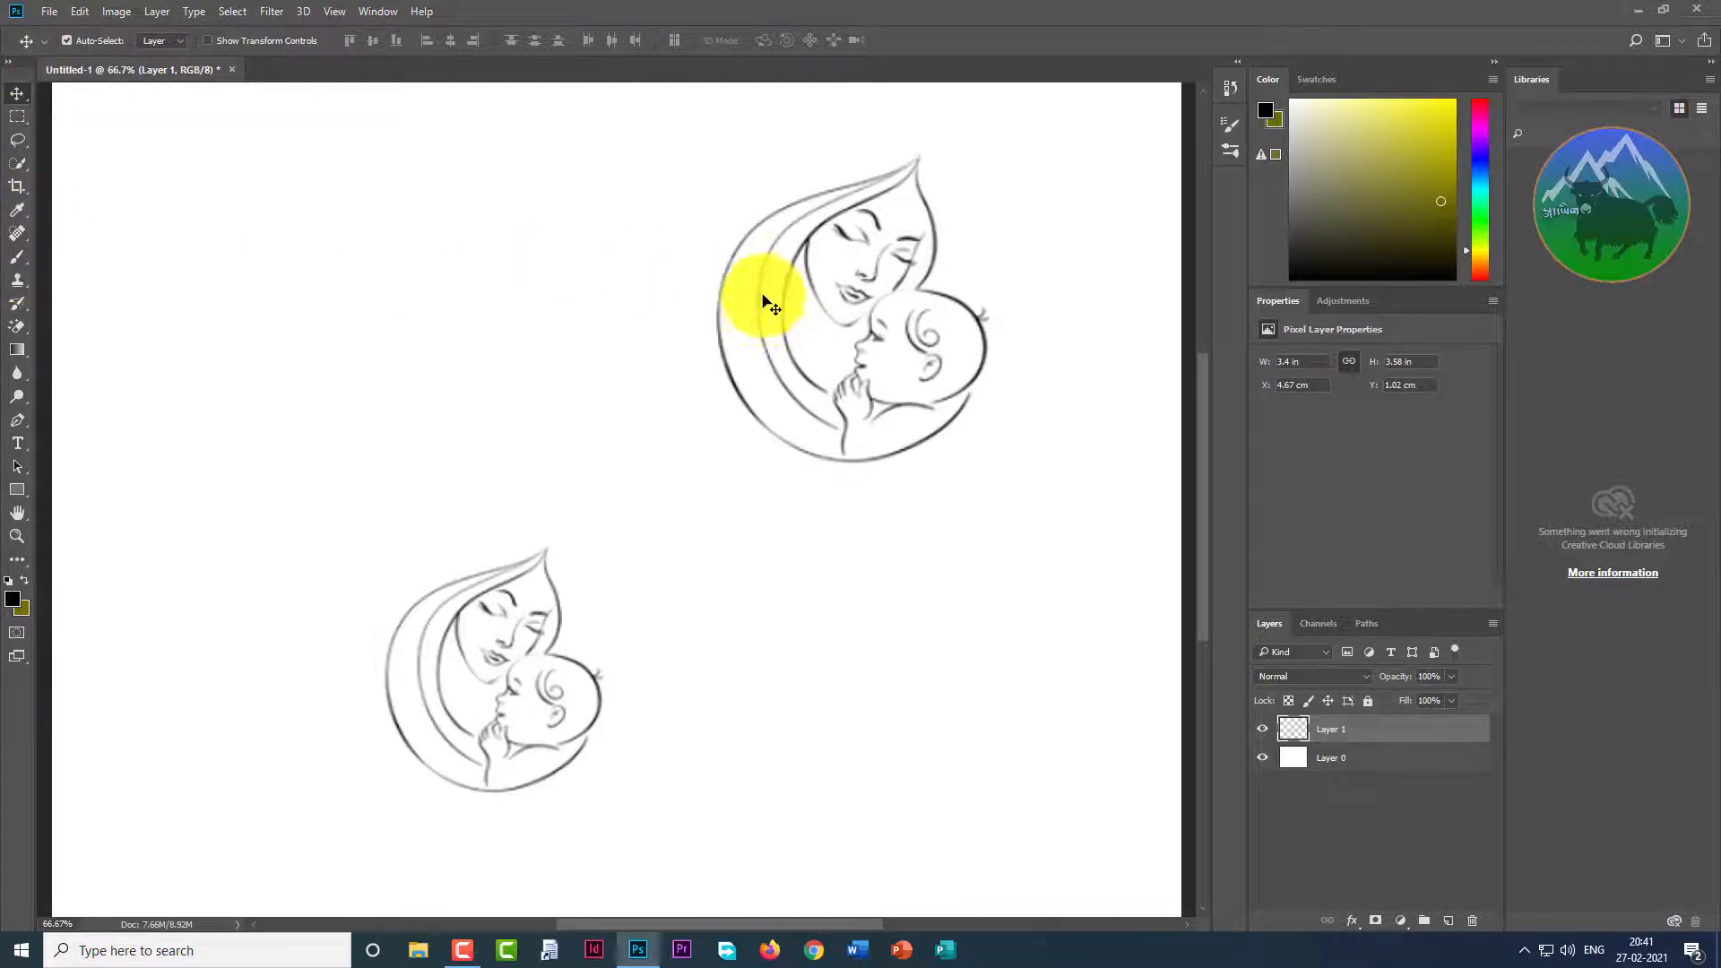
{"action": "left_click_drag", "start_coordinate": [755, 306], "coordinate": [622, 341]}
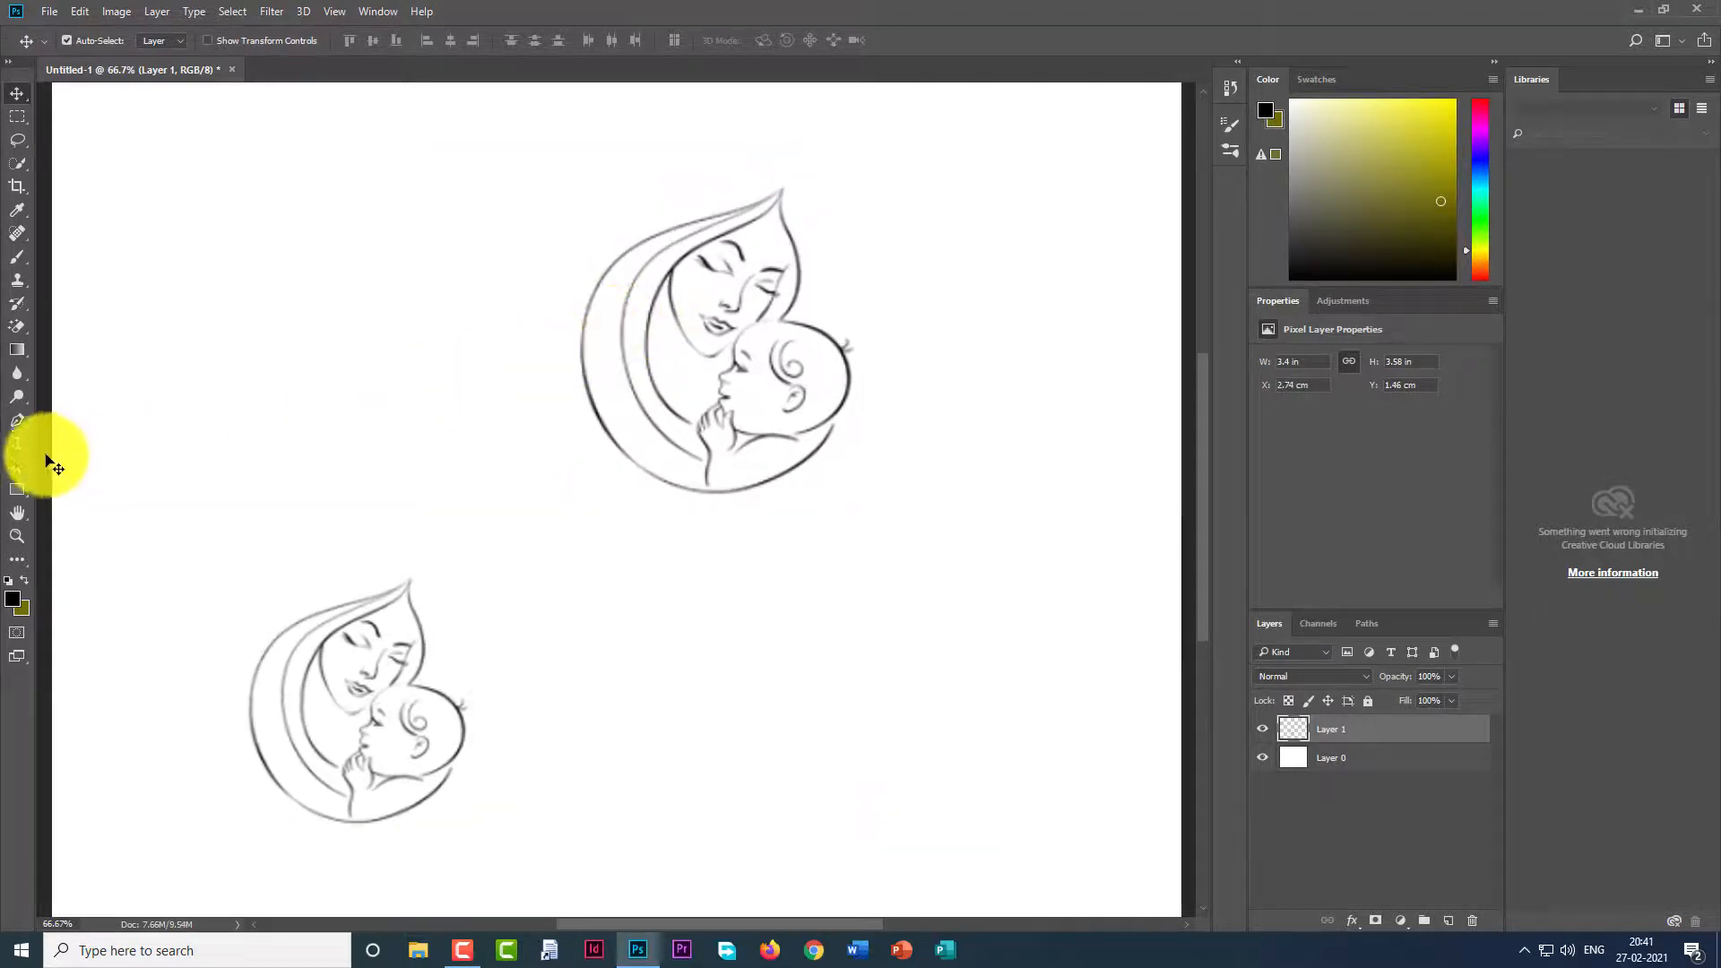
Draw an open curved path with the Pen tool in the empty area left of the larger drawing.
{"action": "left_click", "coordinate": [20, 418]}
{"action": "mouse_move", "coordinate": [238, 386]}
{"action": "left_mouse_down"}
{"action": "mouse_move", "coordinate": [310, 337]}
{"action": "mouse_move", "coordinate": [369, 376]}
{"action": "mouse_move", "coordinate": [423, 269]}
{"action": "mouse_move", "coordinate": [423, 212]}
{"action": "mouse_move", "coordinate": [330, 202]}
{"action": "mouse_move", "coordinate": [311, 269]}
{"action": "mouse_move", "coordinate": [281, 280]}
{"action": "mouse_move", "coordinate": [265, 372]}
{"action": "mouse_move", "coordinate": [348, 327]}
{"action": "mouse_move", "coordinate": [424, 319]}
{"action": "left_mouse_up"}
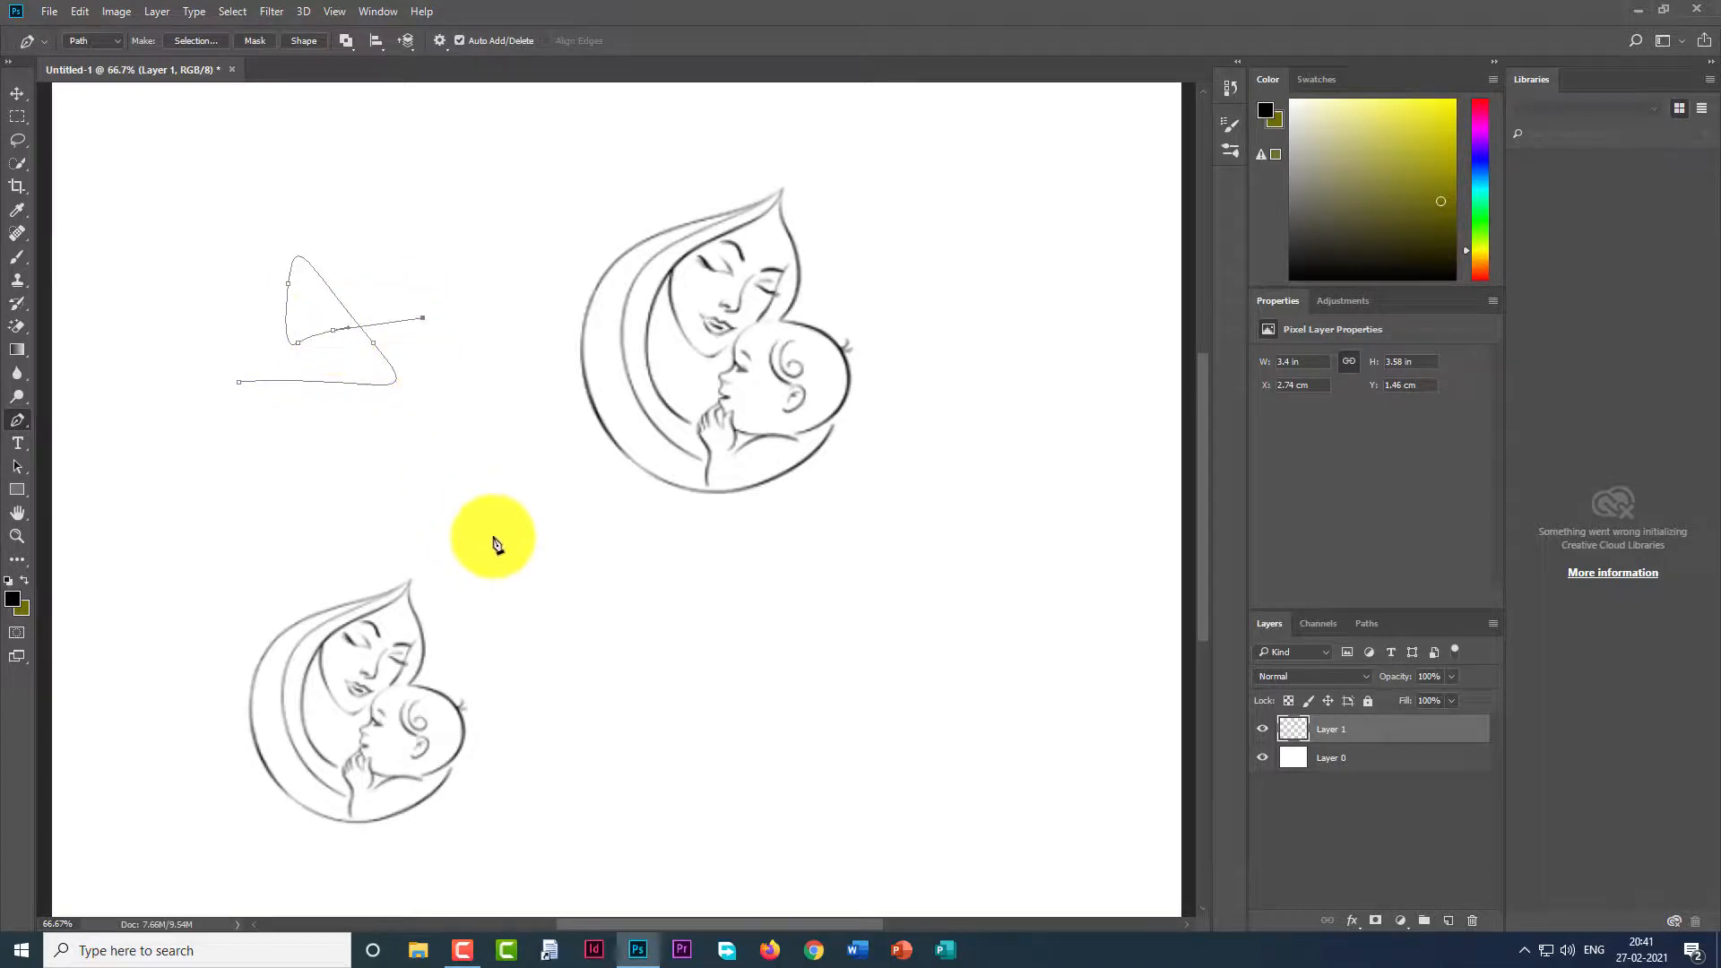